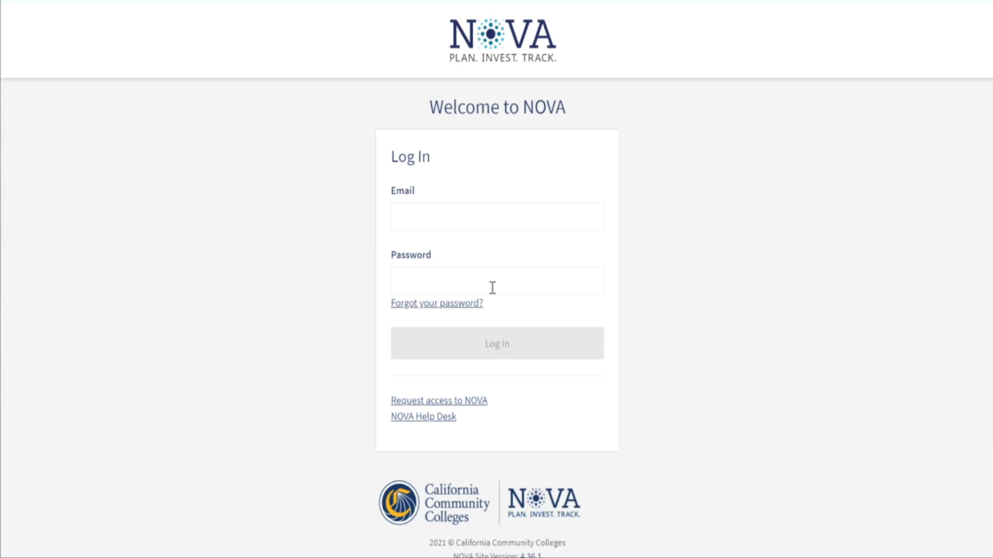
Log in to NOVA by entering the account's e-mail and password and submitting
click(484, 230)
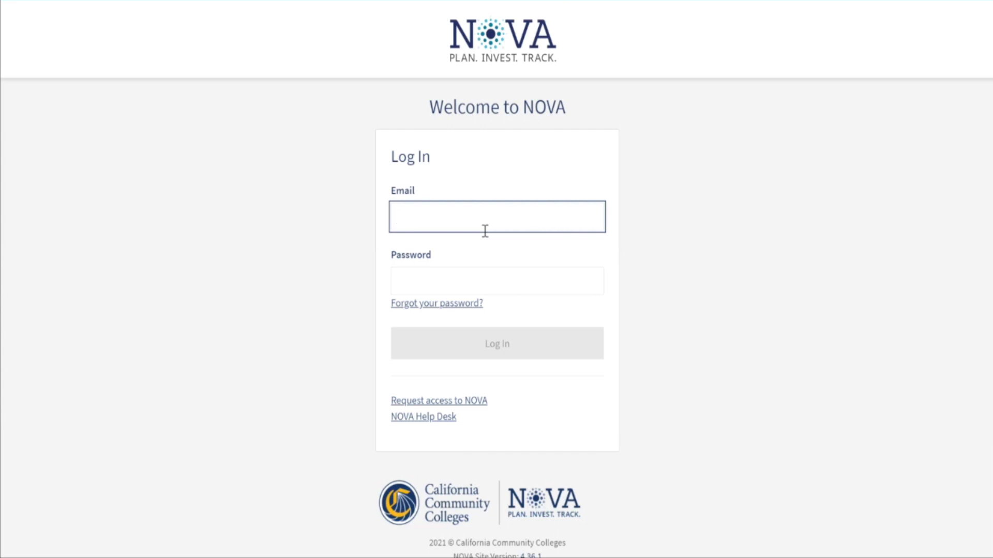
key(Tab)
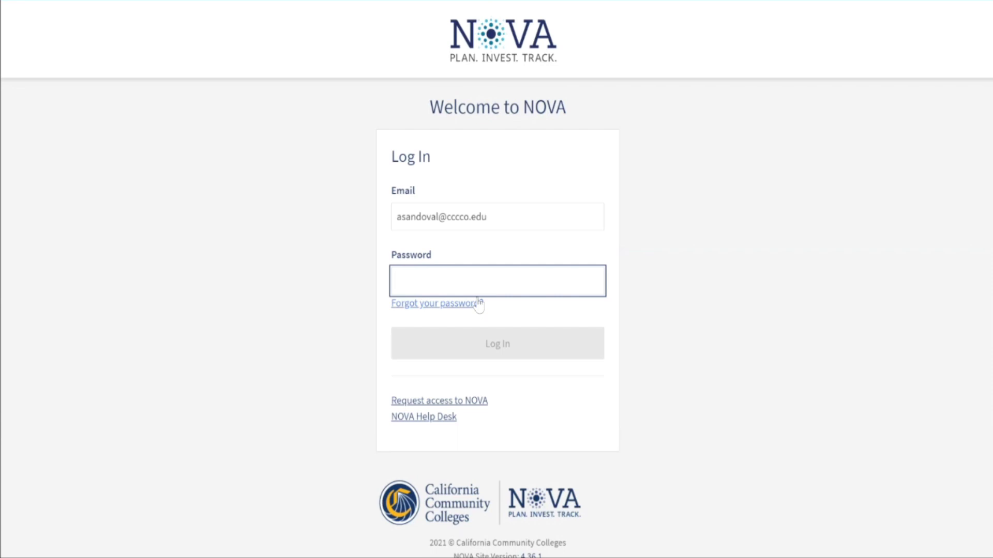
text(••••••••••)
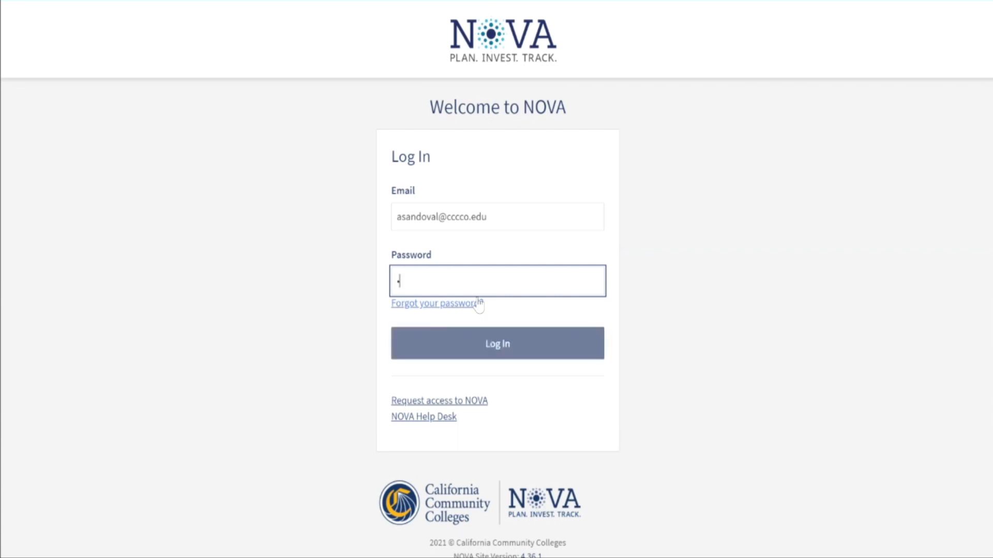
key(Return)
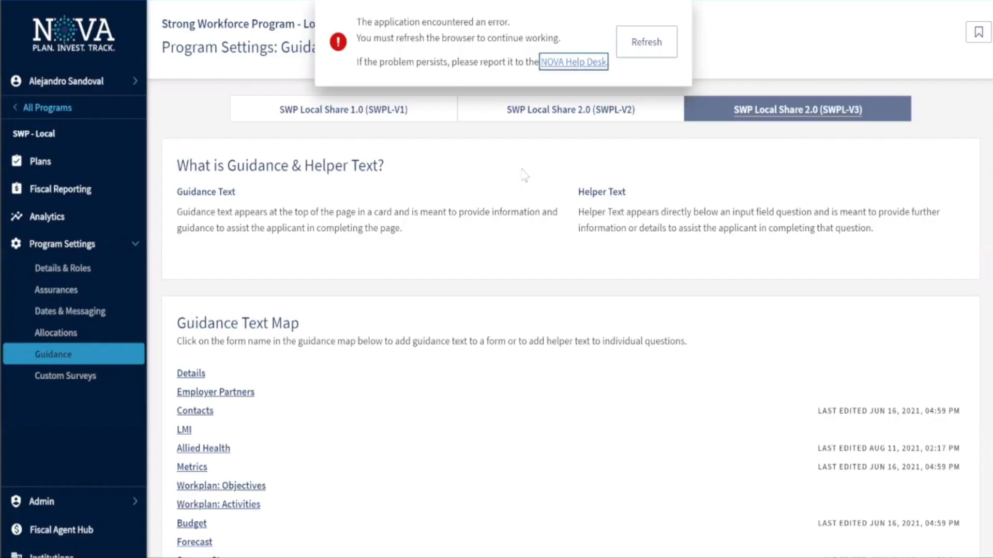
Reload to clear the error and go to the Bookmarks page from the account menu
key(F5)
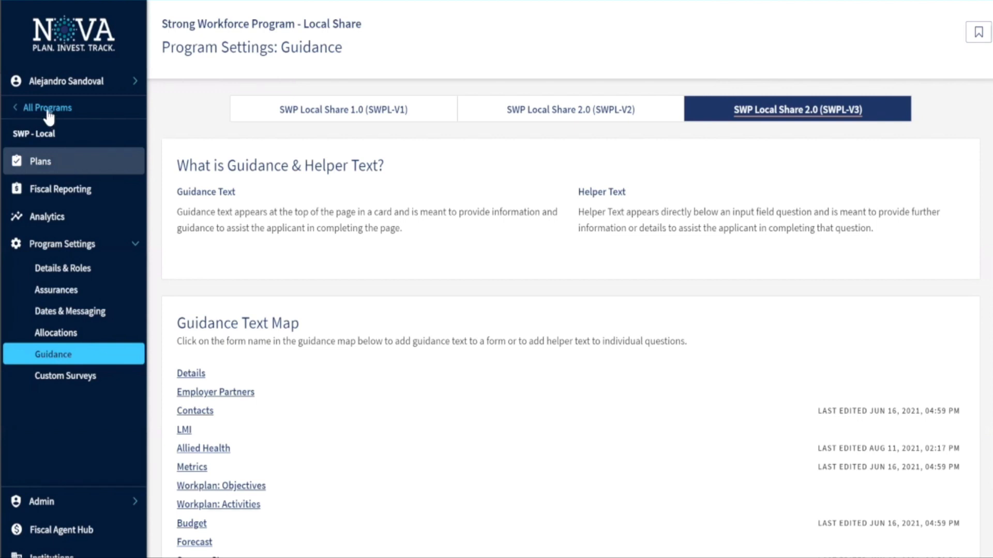
click(65, 115)
click(76, 84)
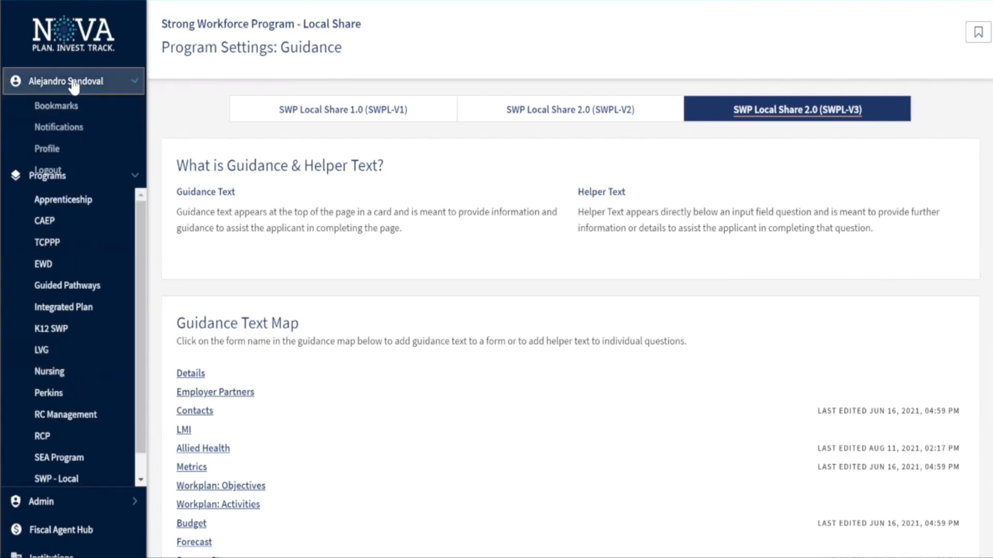
click(71, 104)
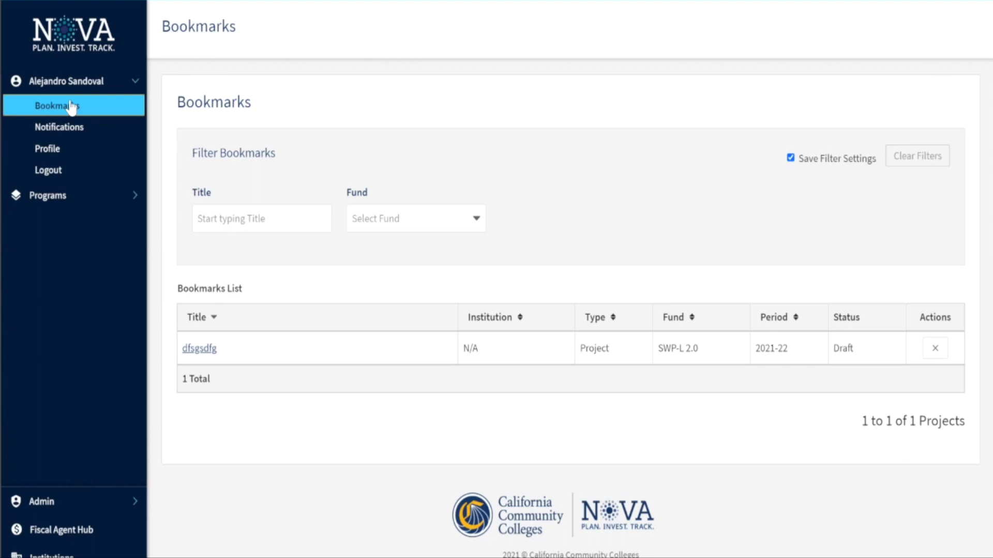
Enter the SWP - Local program from the Programs list
click(66, 195)
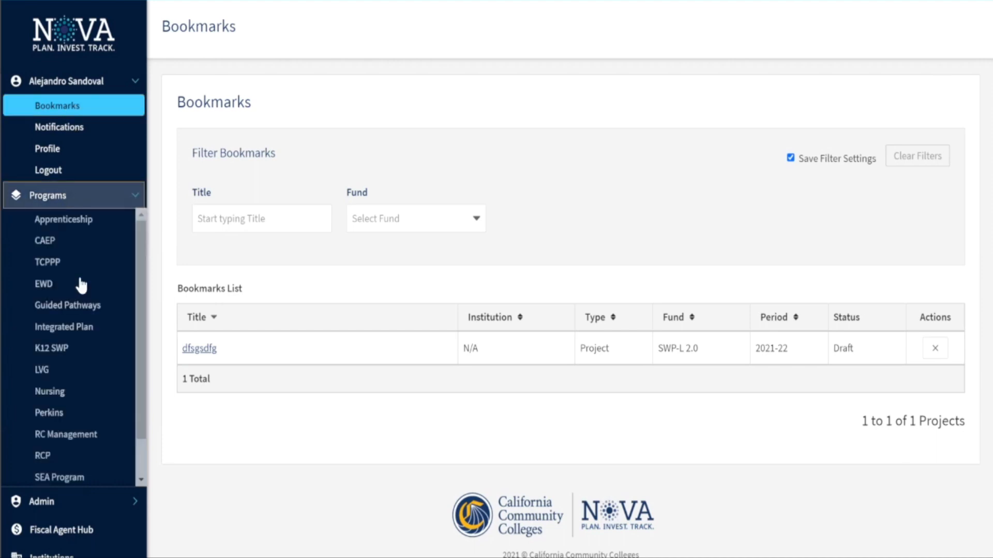
scroll(81, 284, down, 1)
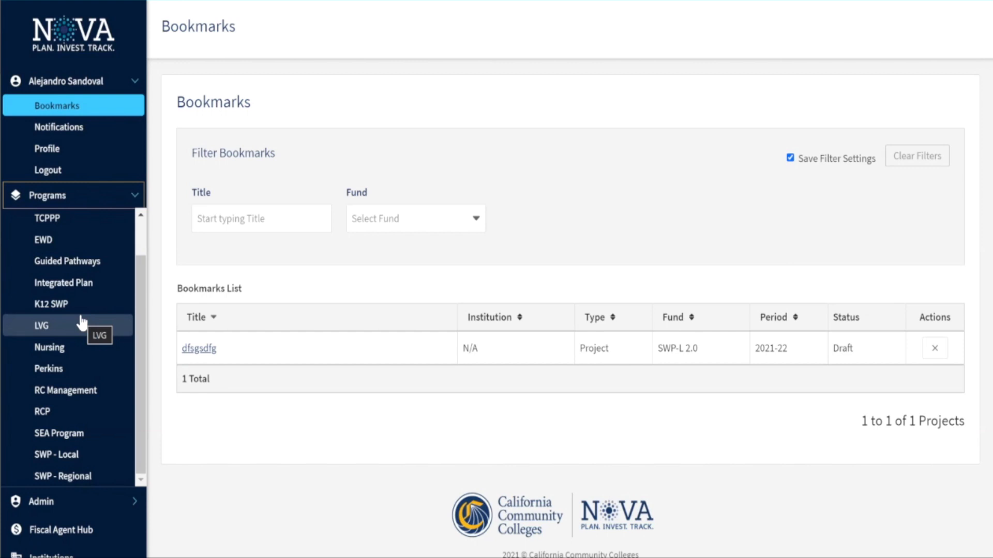
click(58, 456)
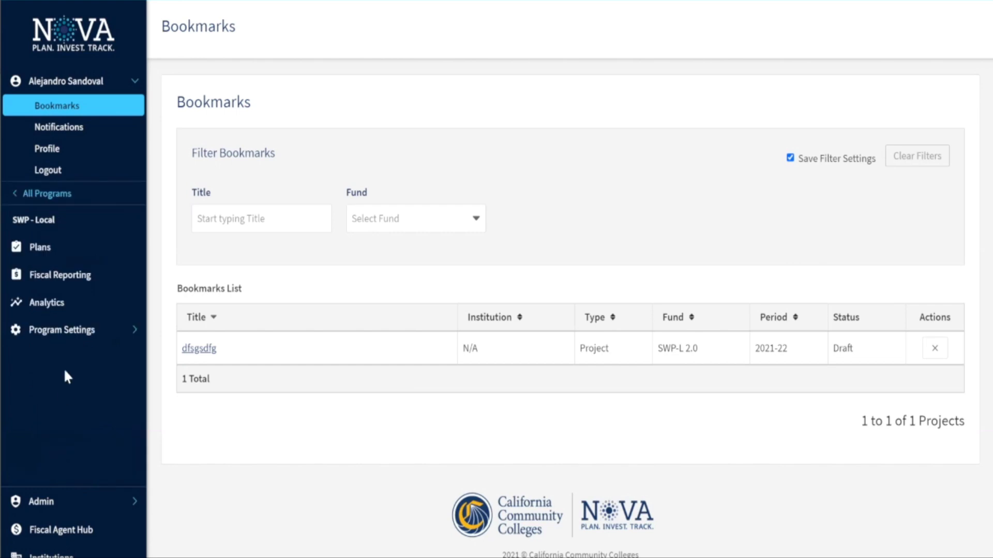
Show all SWP - Local plans with the Draft filter removed and request a new plan
click(77, 250)
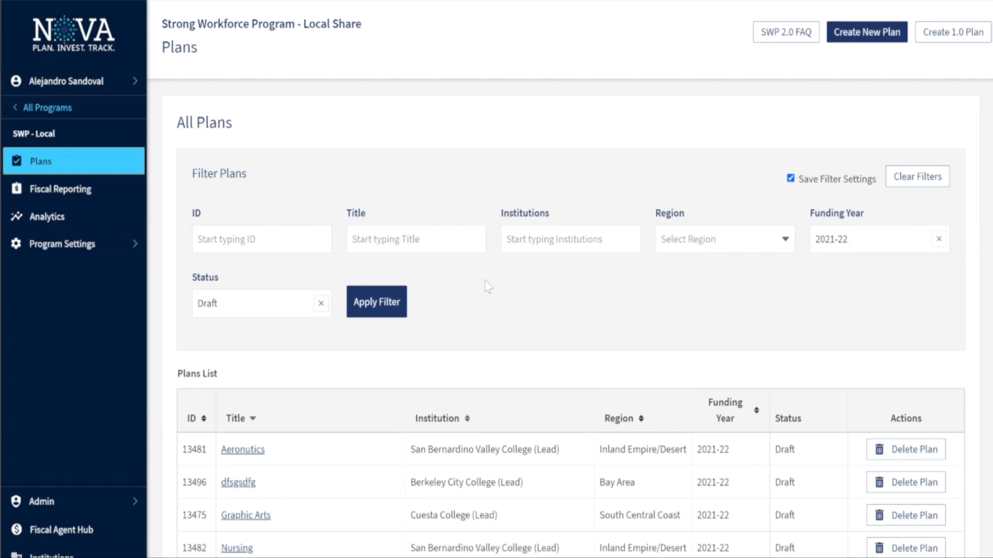
click(320, 304)
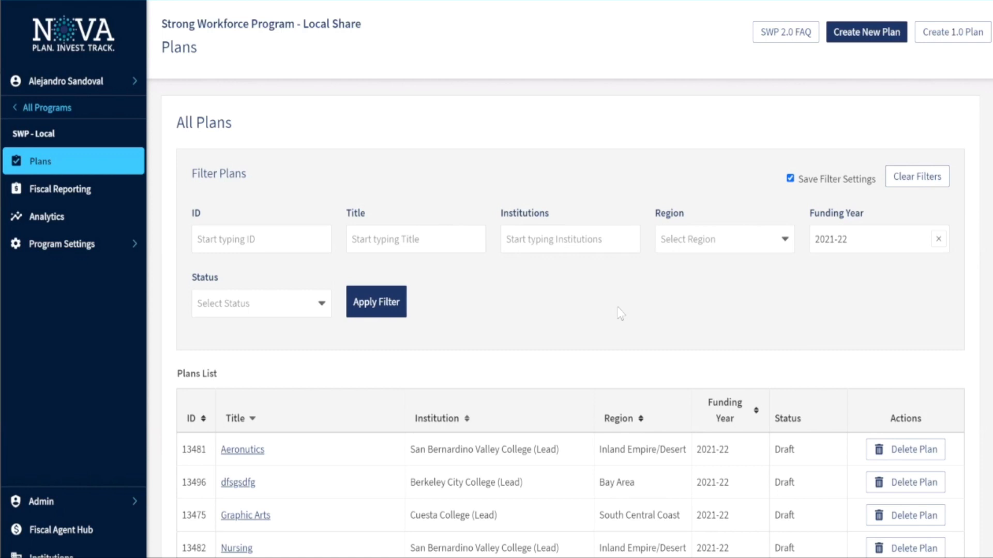
click(856, 40)
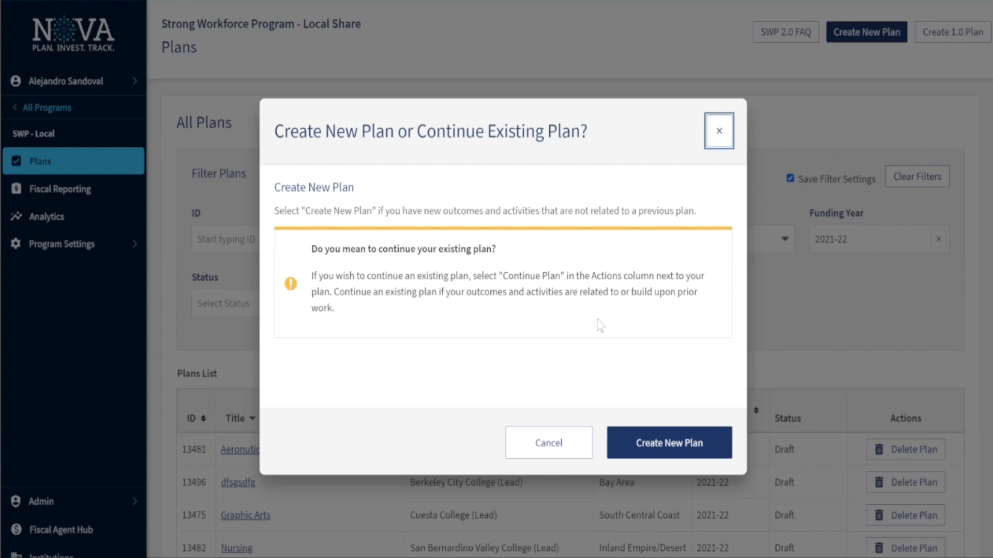
Choose to create a brand-new plan instead of continuing an existing one
click(657, 439)
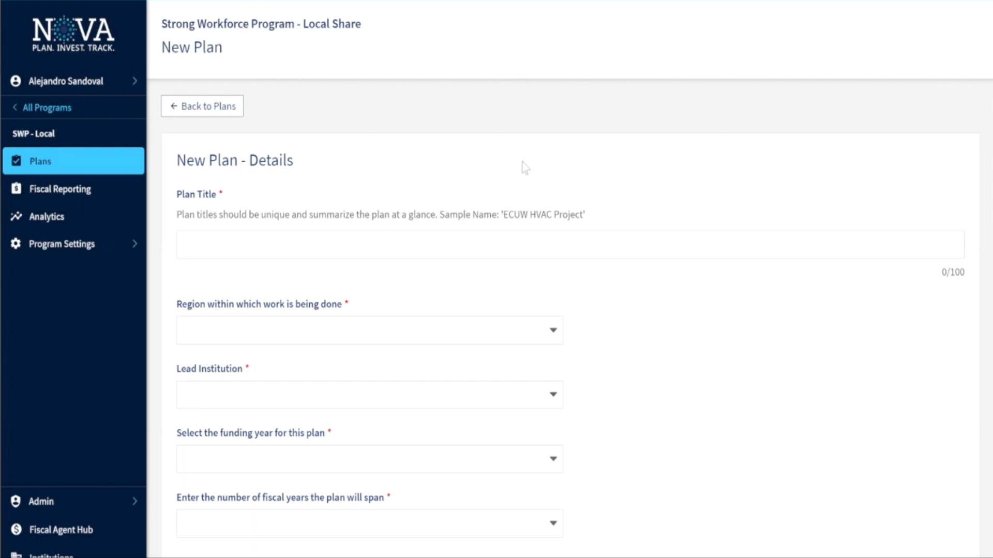
scroll(522, 169, down, 1)
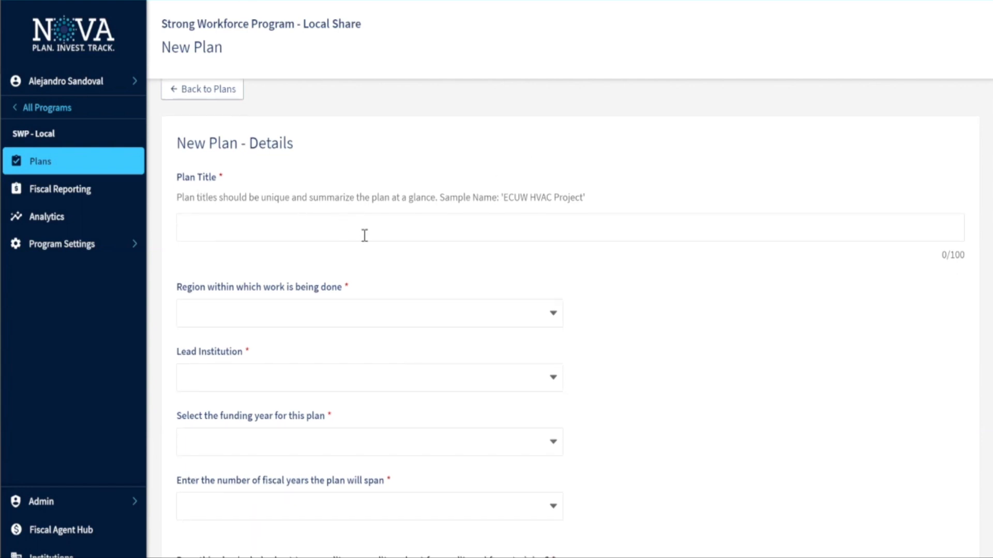
scroll(397, 231, down, 1)
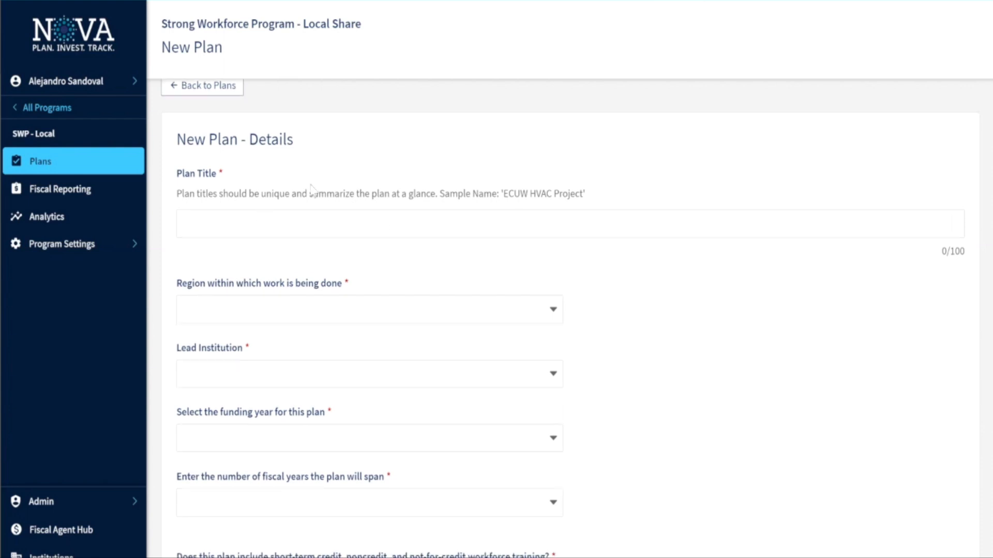
click(372, 217)
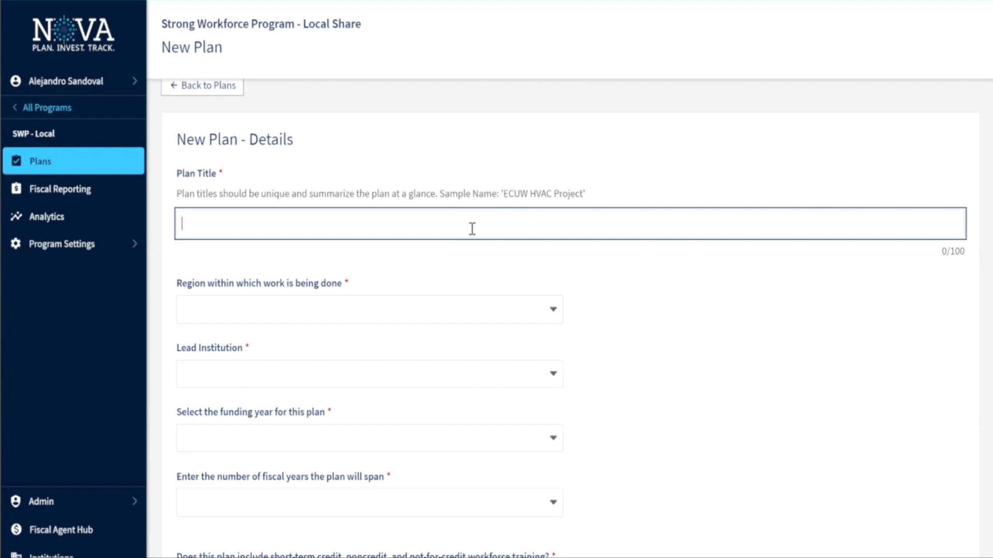
Set the funding year to 2021-22 and the plan span to 2 fiscal years
scroll(470, 230, down, 2)
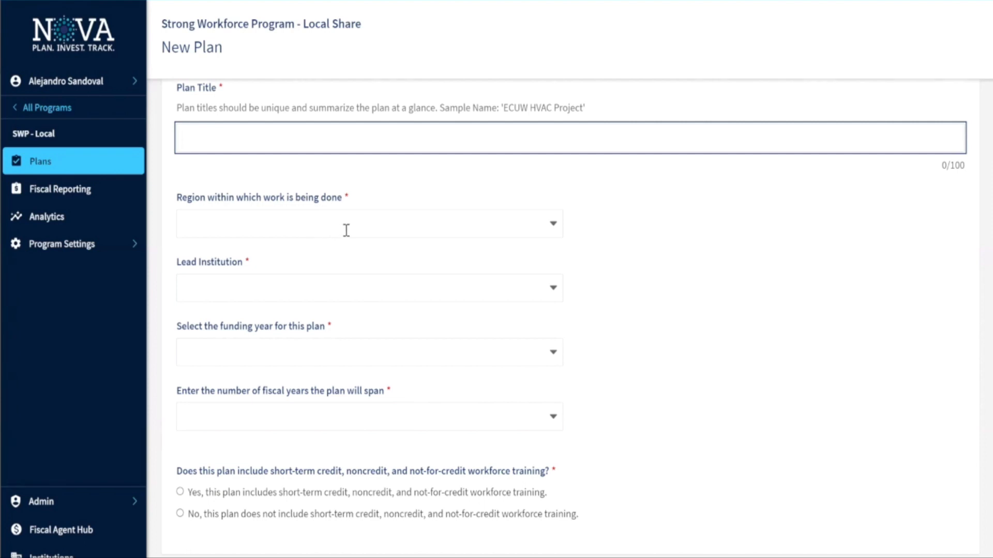
scroll(346, 228, down, 1)
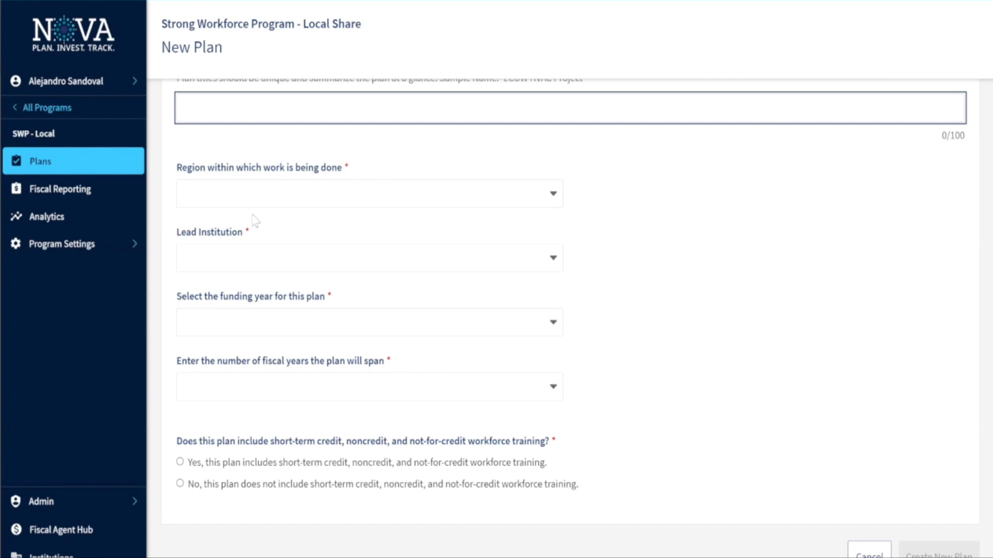
scroll(247, 226, down, 1)
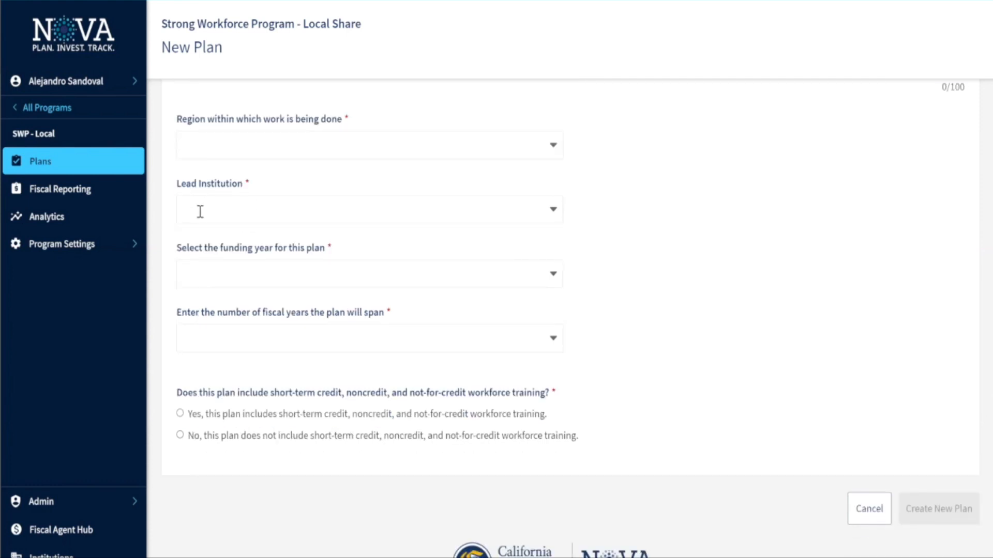
scroll(330, 218, down, 1)
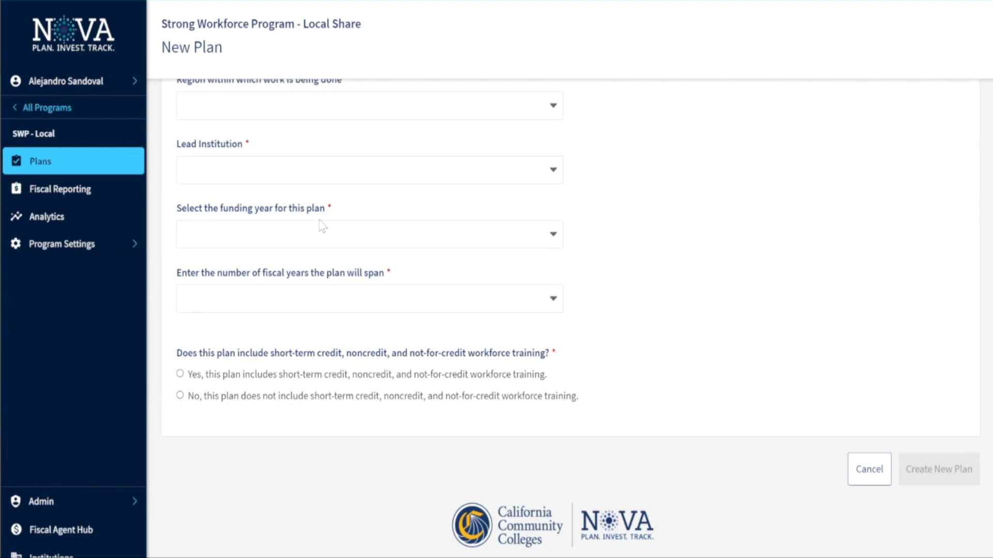
scroll(284, 224, down, 1)
click(292, 218)
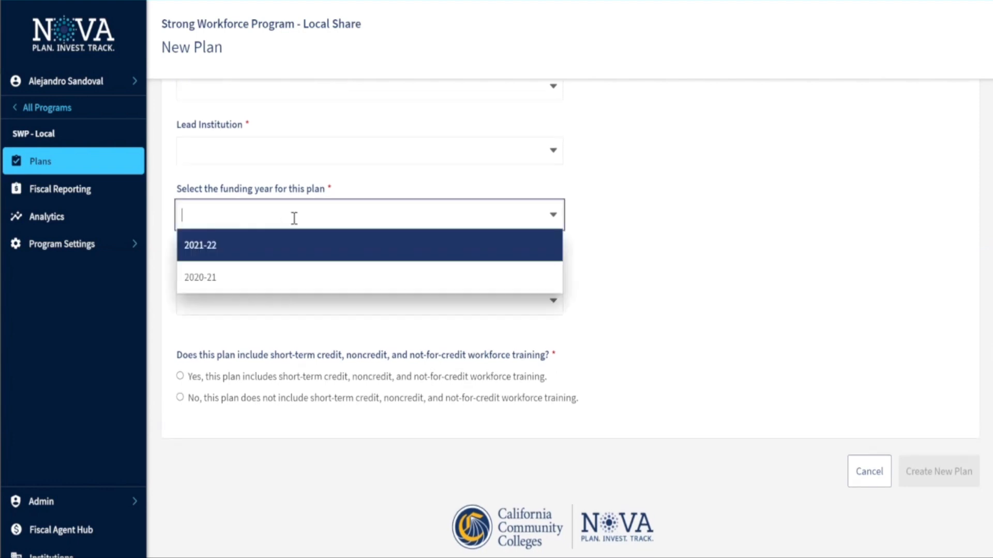
click(255, 250)
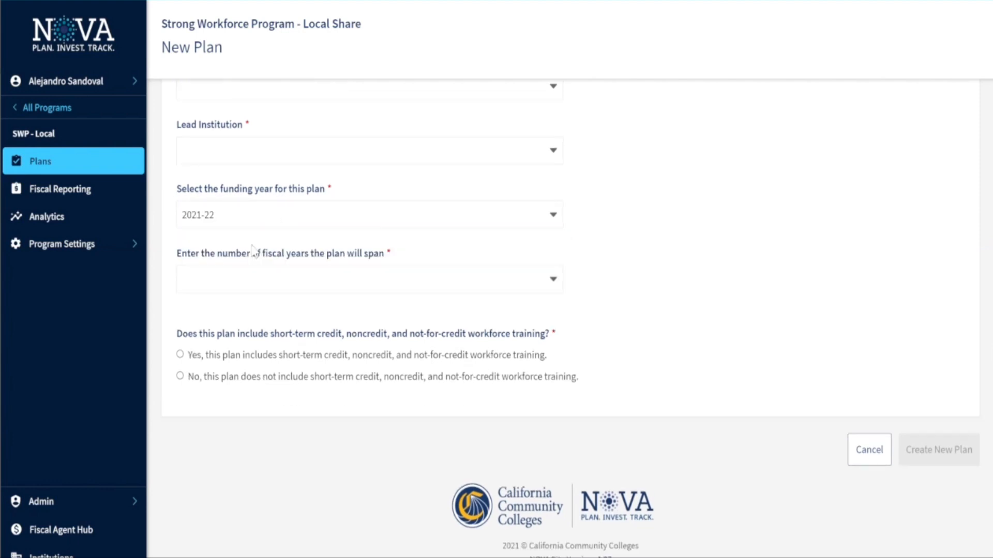
click(309, 275)
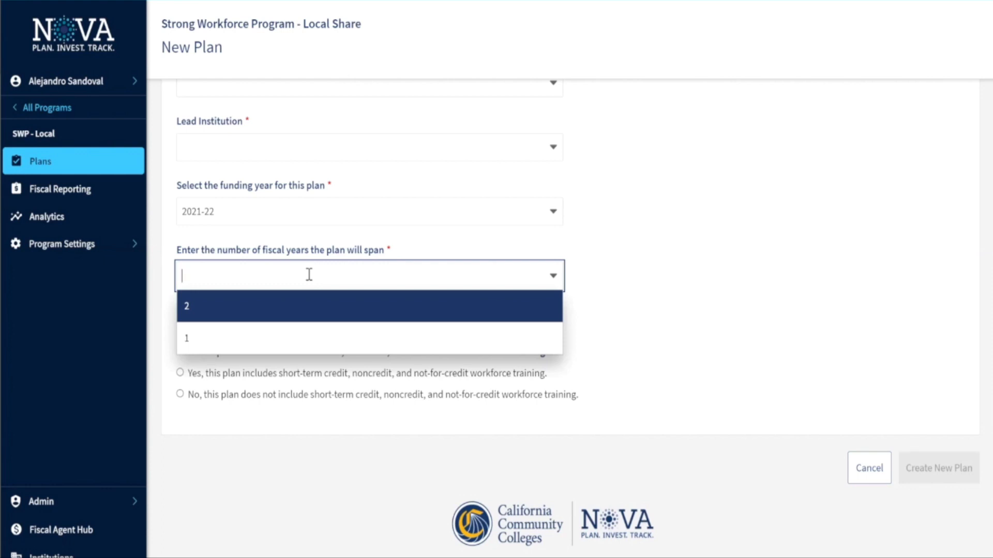
click(199, 319)
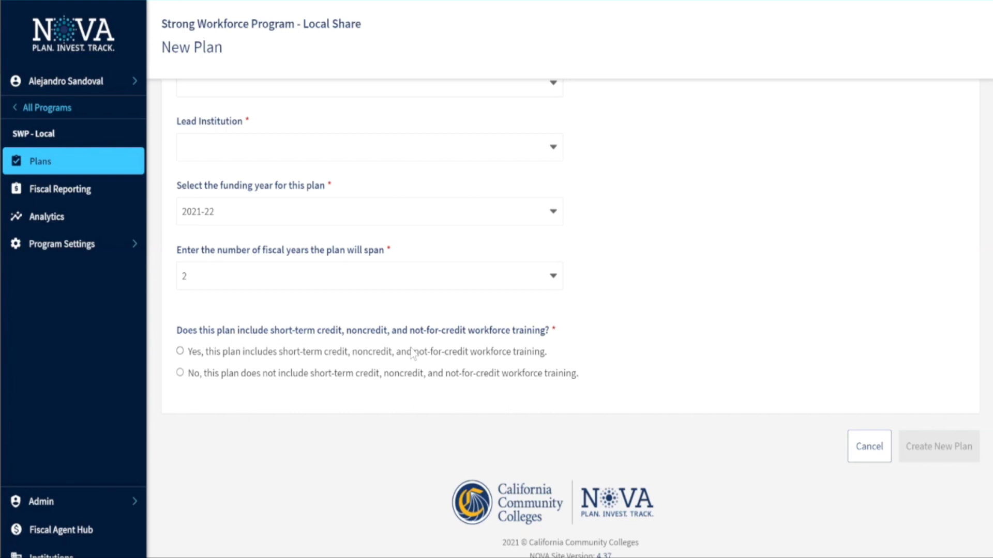
Answer Yes to including workforce training and try submitting the still-incomplete form
click(314, 353)
double_click(680, 392)
scroll(678, 392, up, 2)
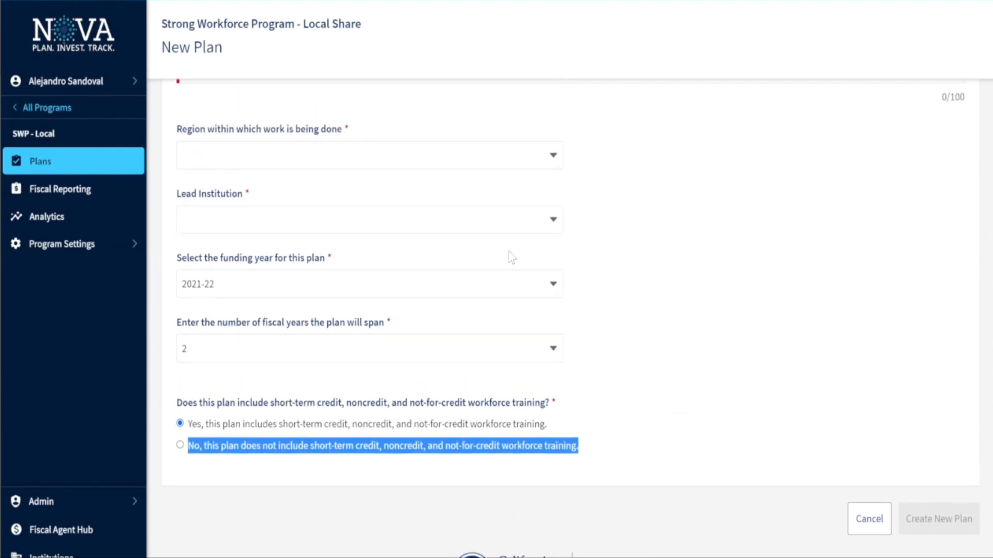
click(514, 219)
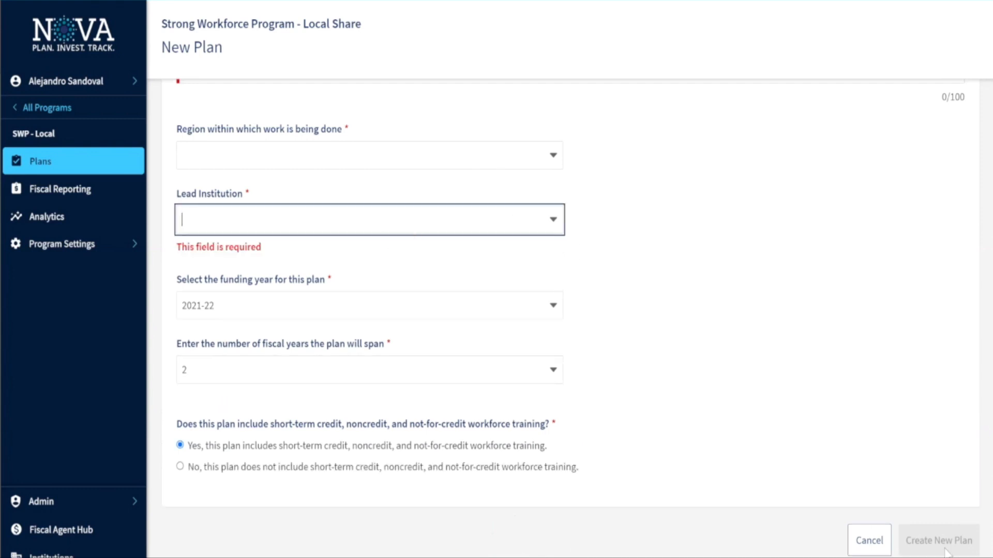
scroll(896, 384, up, 3)
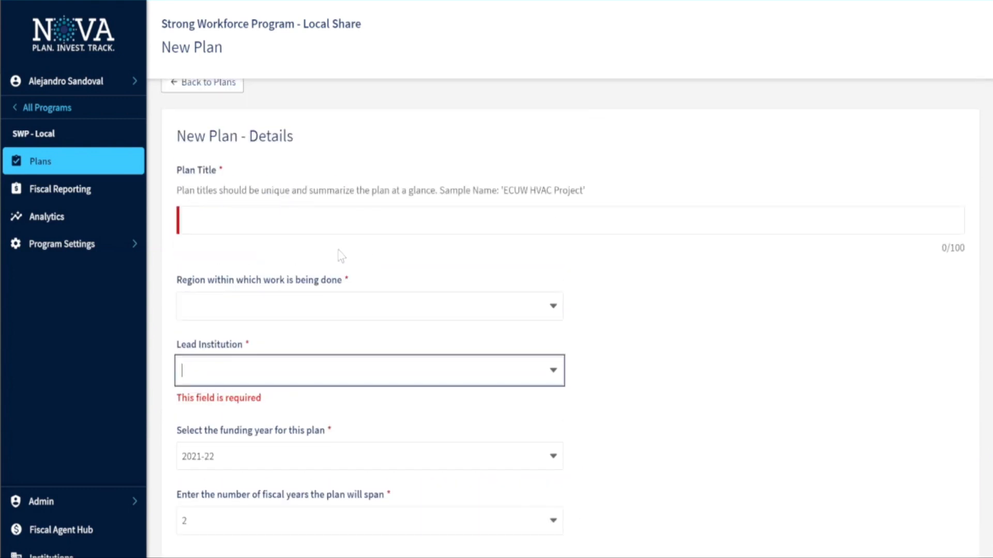
scroll(345, 265, down, 2)
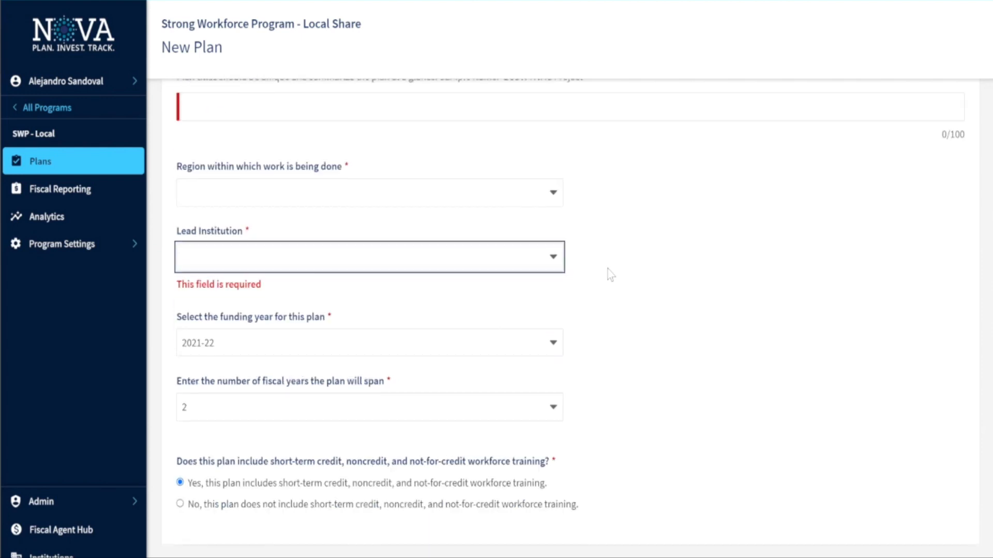
scroll(607, 269, down, 1)
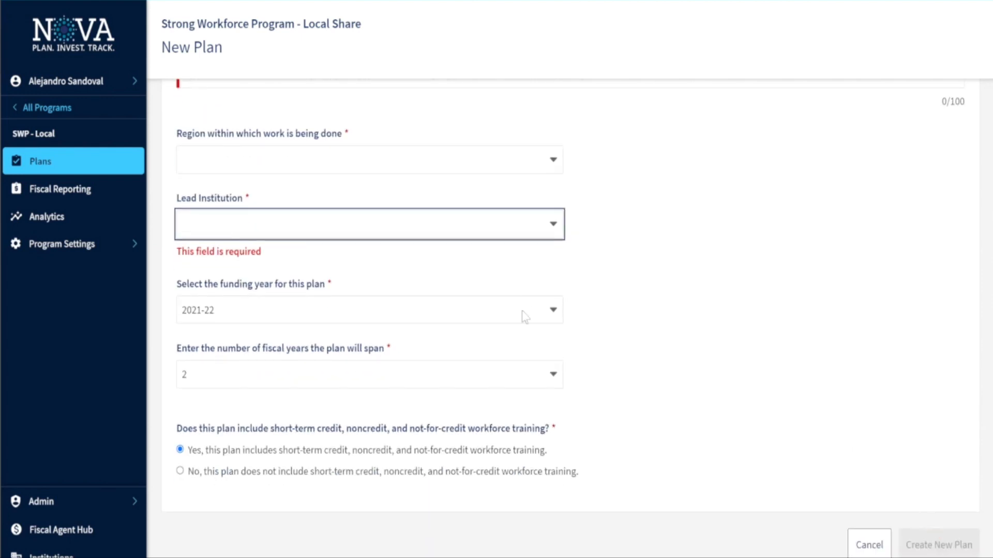
scroll(525, 299, up, 2)
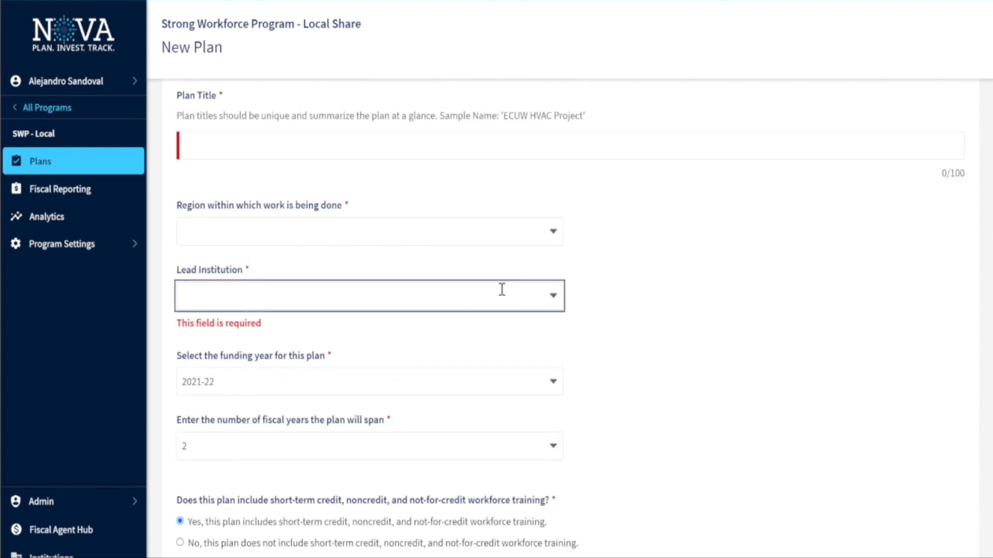
Try a few lead-institution searches, then set the region to Bay Area
text(ber)
key(BackSpace)
key(BackSpace)
key(BackSpace)
text(berkely)
key(BackSpace)
key(BackSpace)
key(BackSpace)
key(BackSpace)
key(BackSpace)
key(BackSpace)
key(BackSpace)
text(Los Rios)
key(ctrl+shift+Left)
click(541, 234)
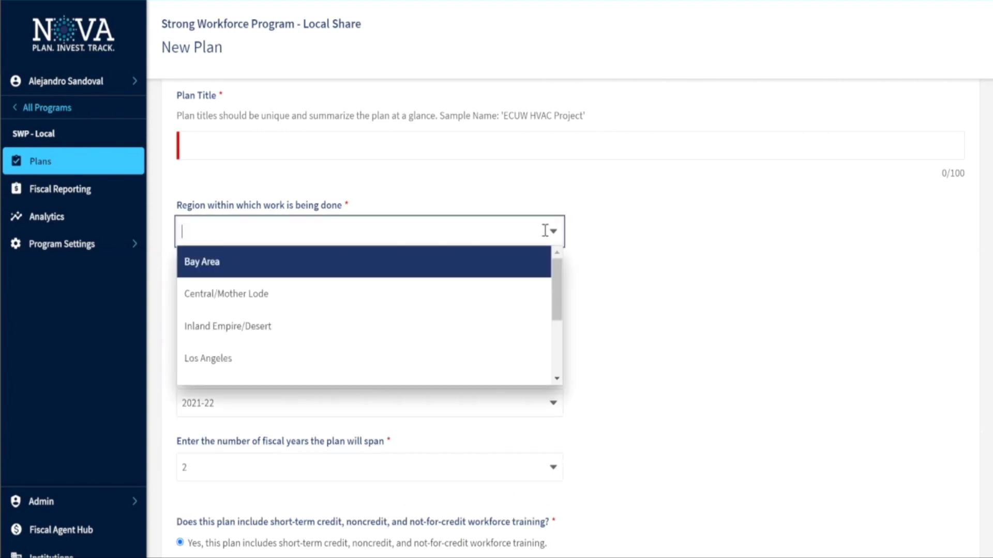
scroll(285, 310, up, 1)
click(279, 297)
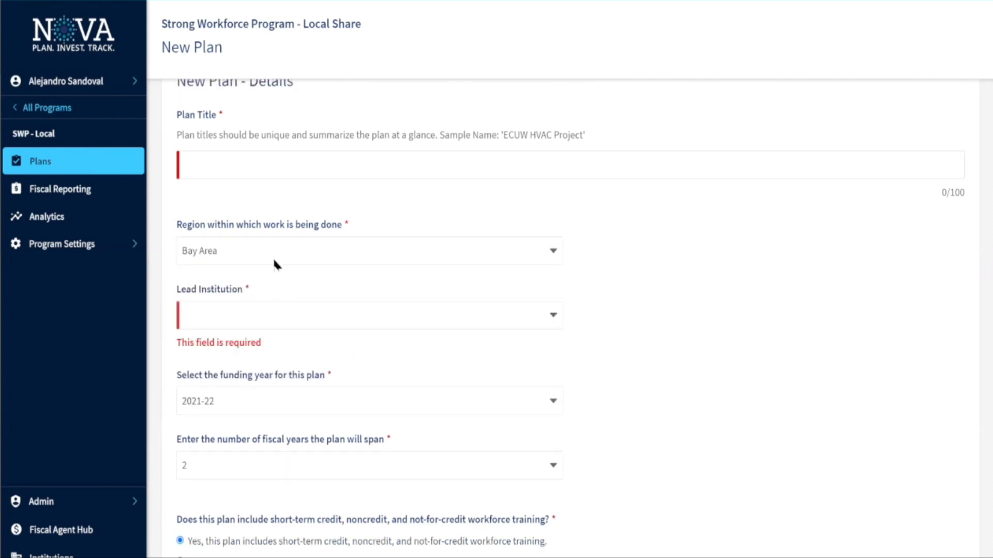
Title the plan 'Basket Weaving' and choose Berkeley City College as lead institution
click(272, 166)
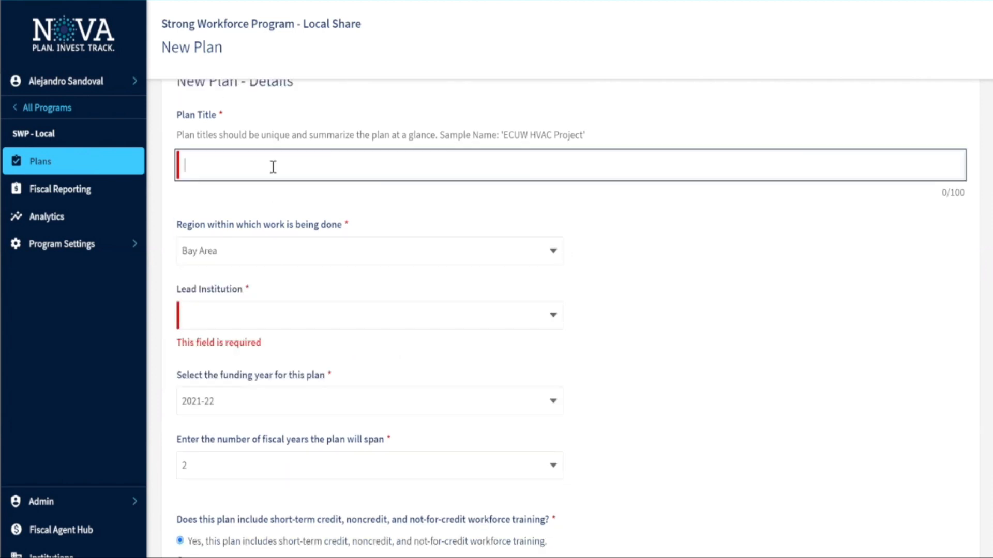
text(Basket Weaving)
click(258, 214)
click(236, 319)
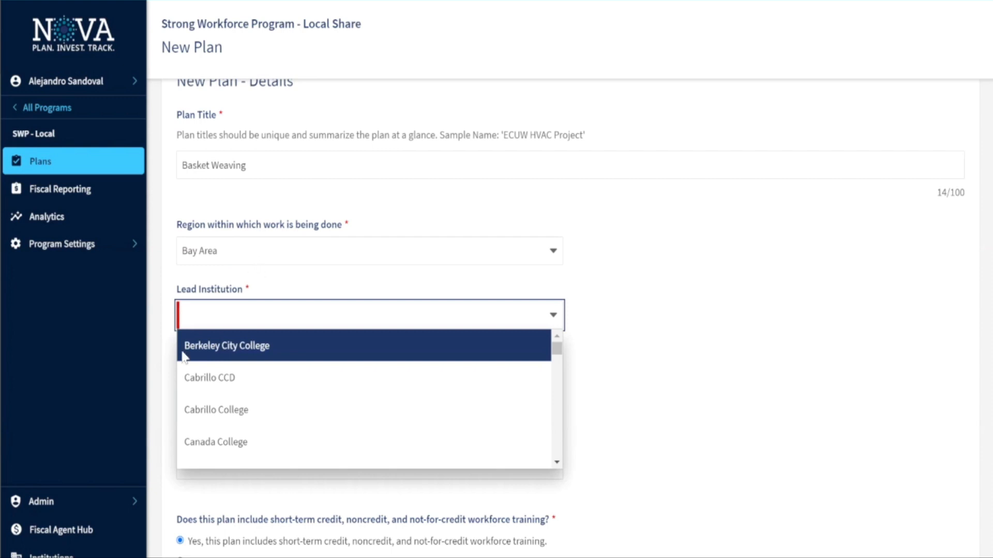
click(245, 350)
scroll(337, 425, down, 1)
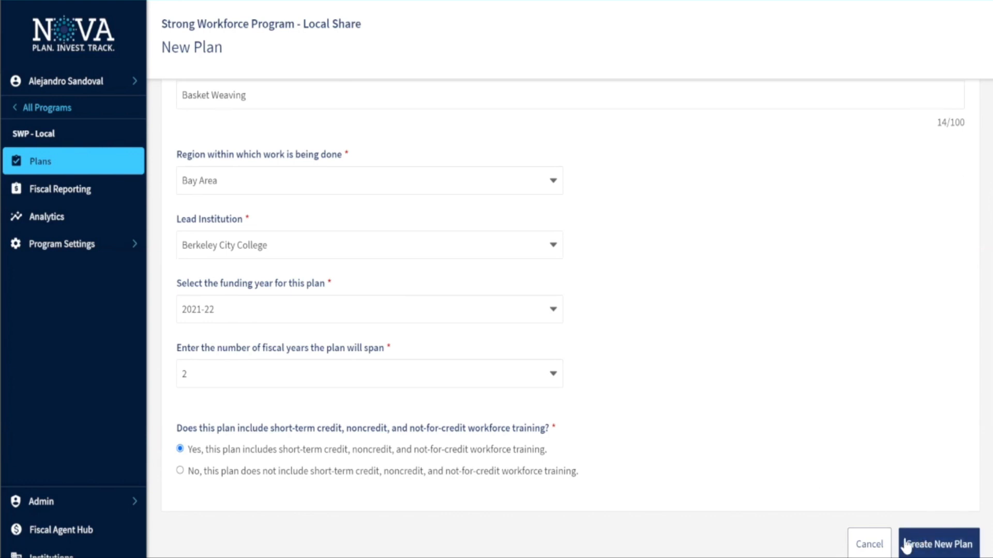
Save the Basket Weaving plan as a draft, review its Workflow, and return to Details & Assurances
click(933, 549)
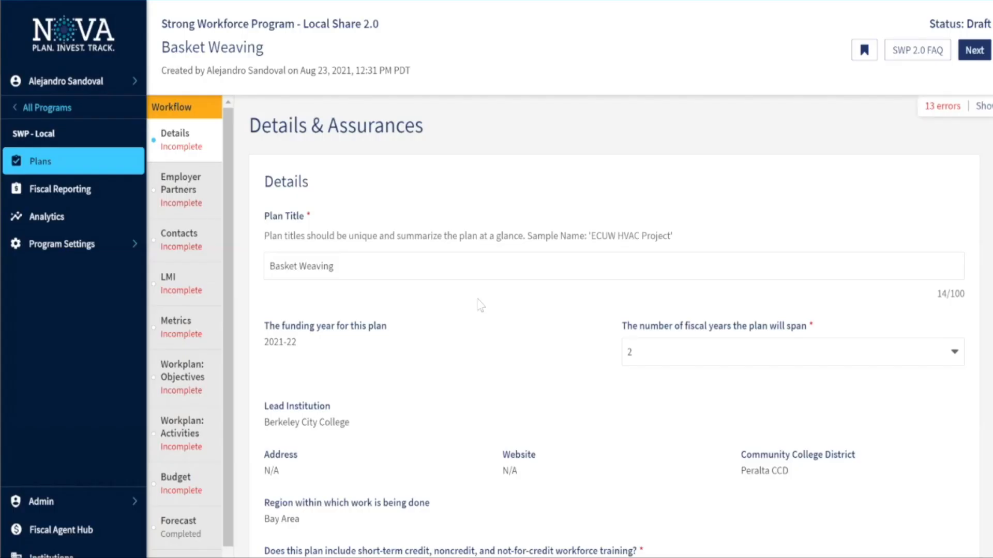
scroll(194, 144, down, 1)
right_click(190, 111)
click(304, 69)
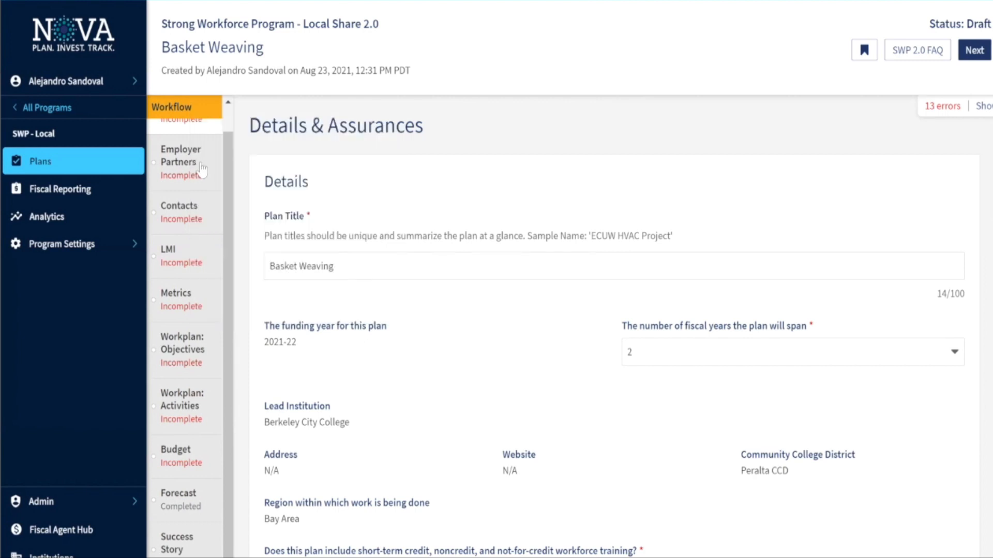
scroll(203, 167, up, 1)
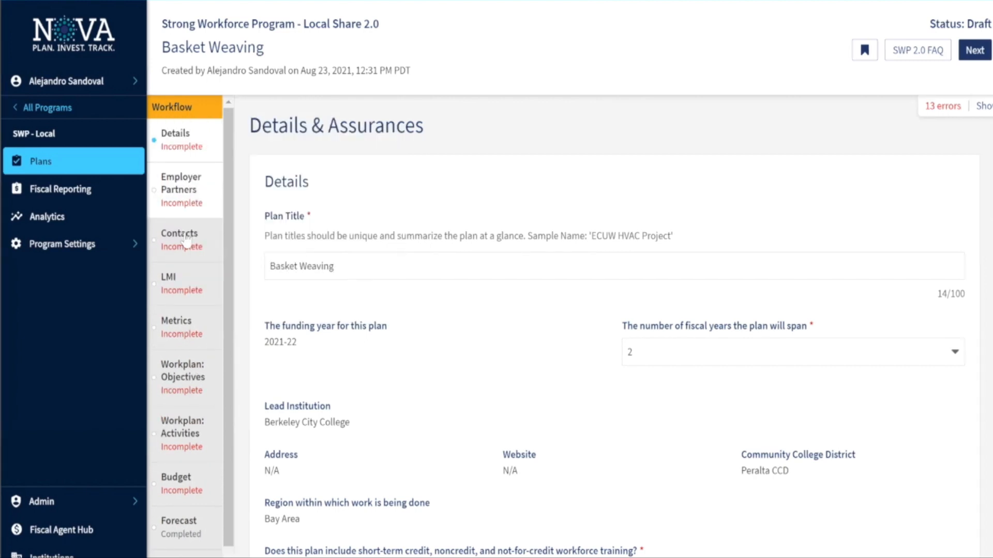
scroll(203, 246, down, 1)
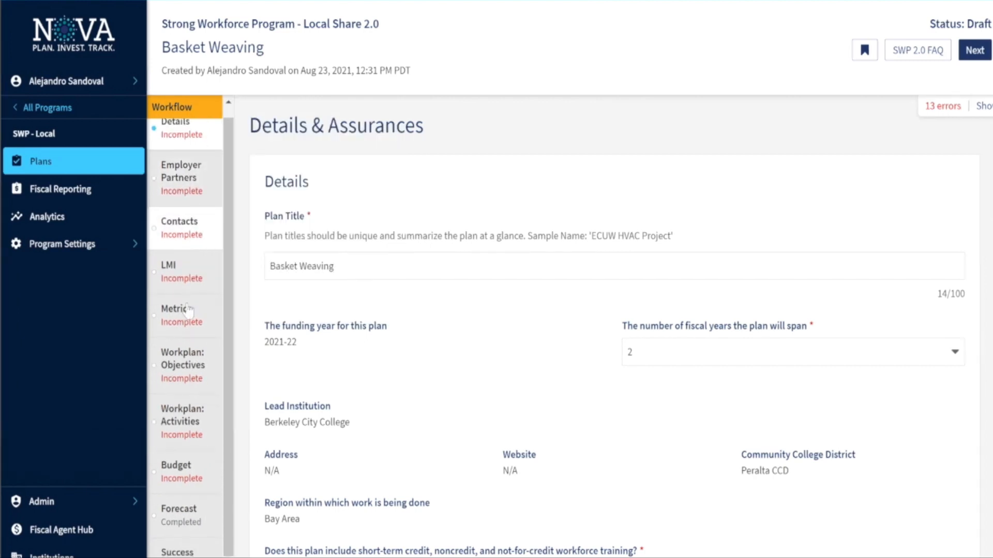
scroll(187, 362, down, 1)
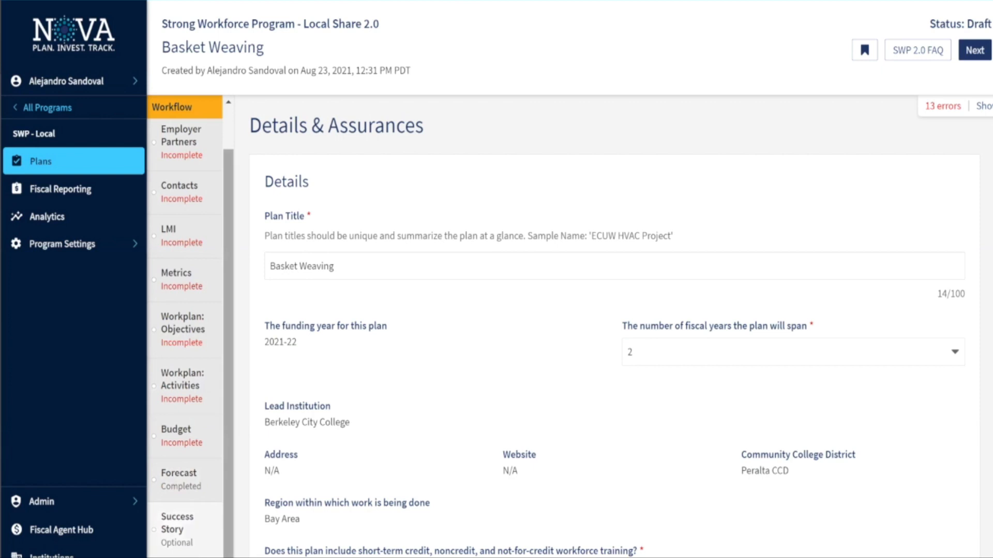
scroll(185, 331, up, 2)
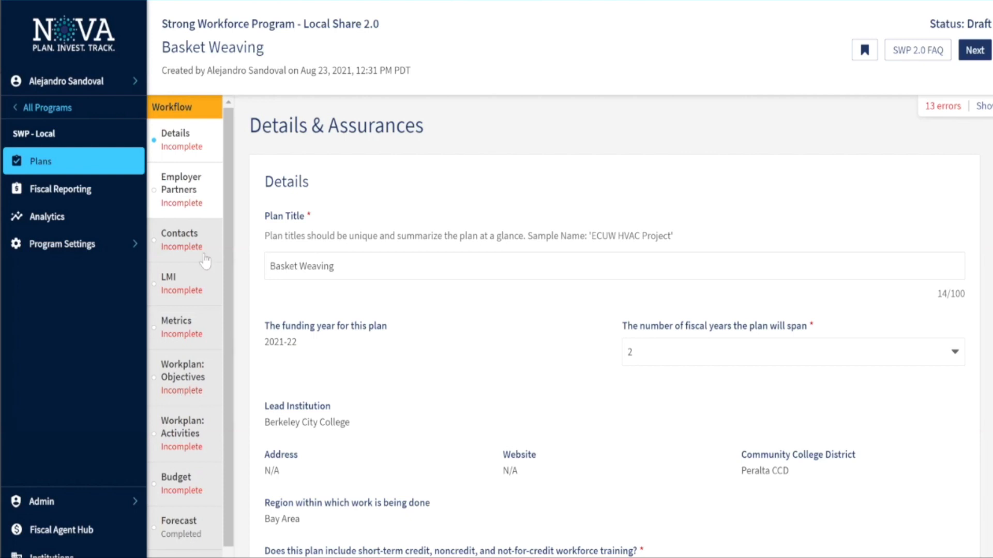
click(198, 145)
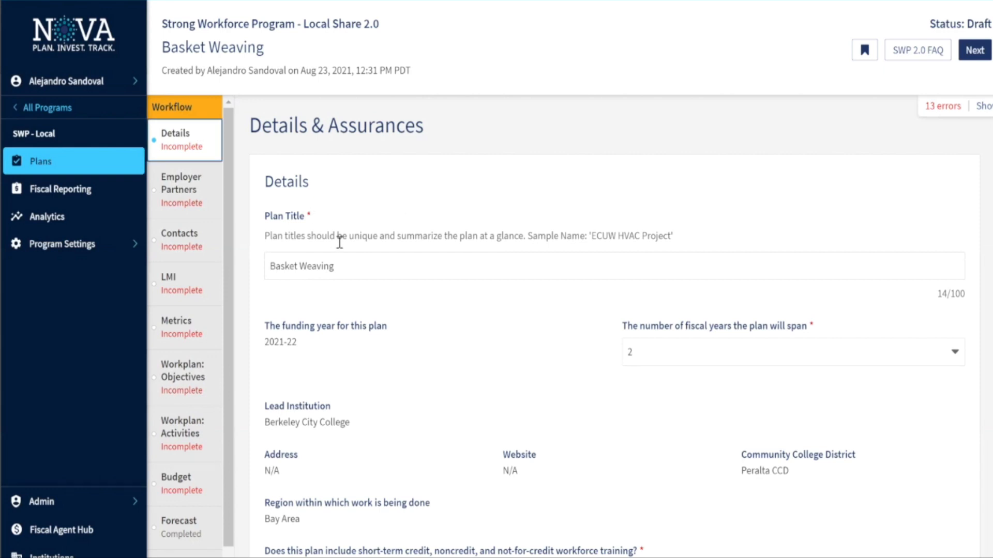
scroll(440, 287, down, 1)
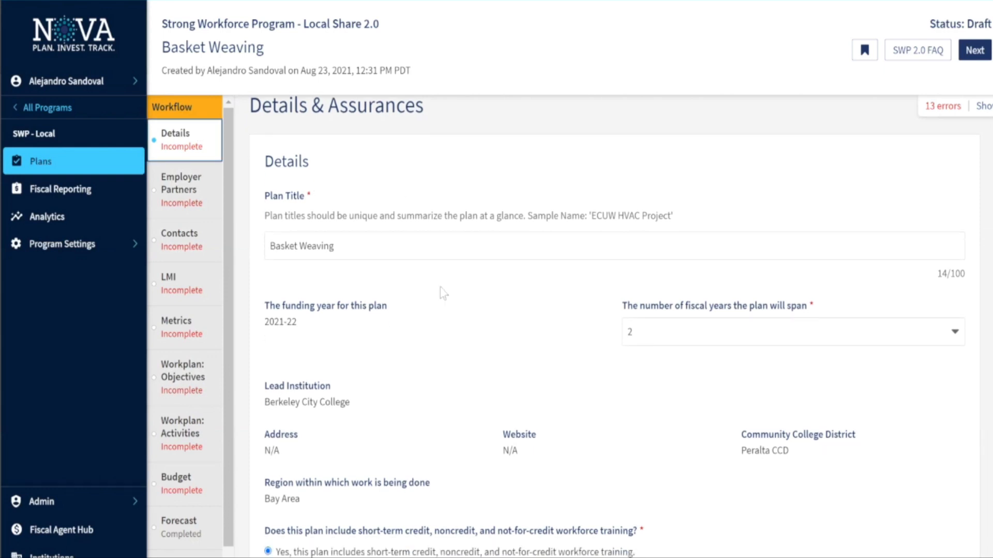
scroll(405, 261, down, 2)
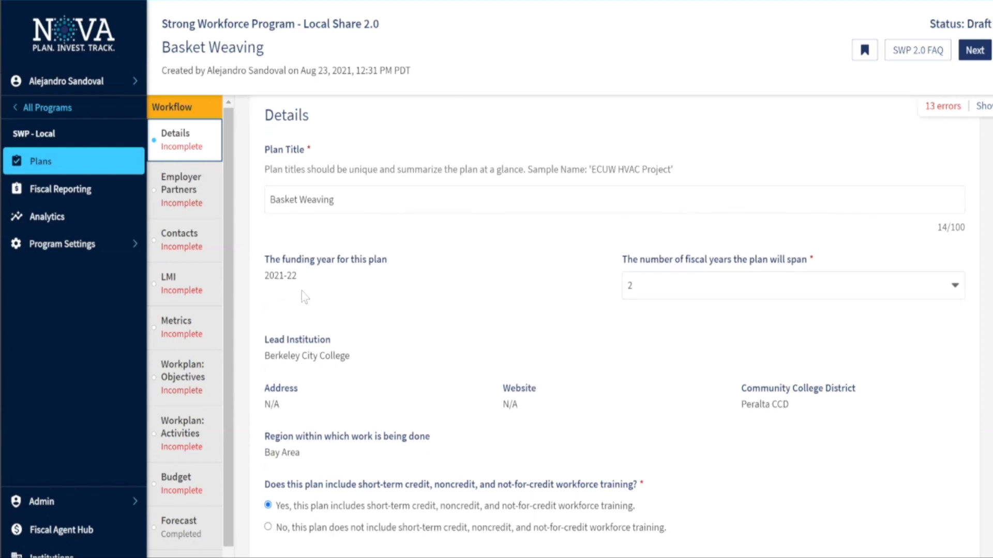
scroll(612, 325, down, 1)
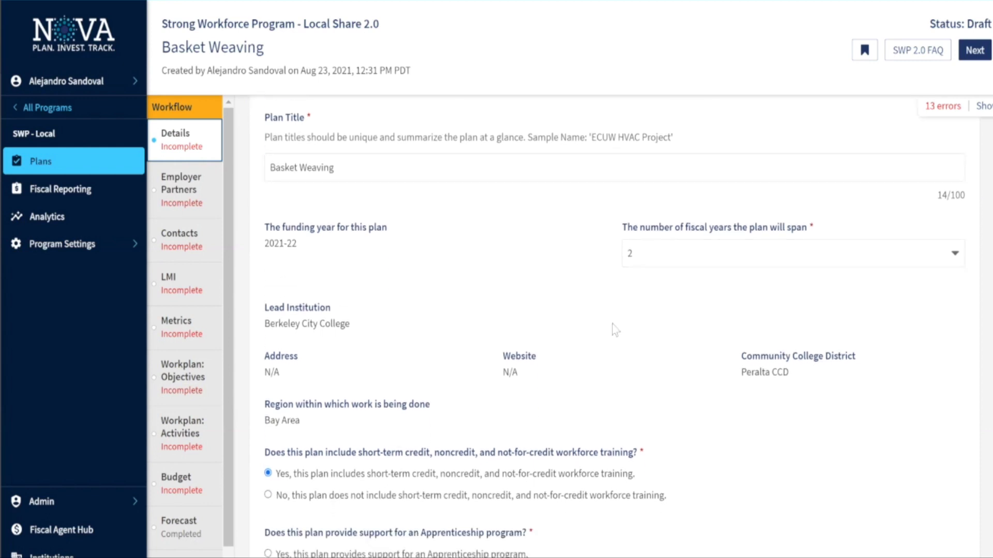
scroll(618, 313, down, 2)
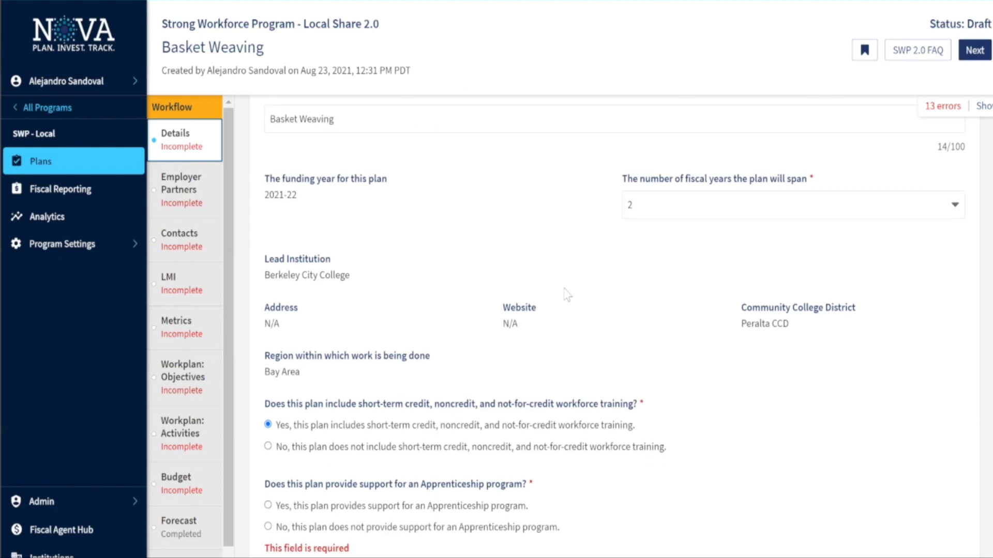
scroll(567, 295, down, 1)
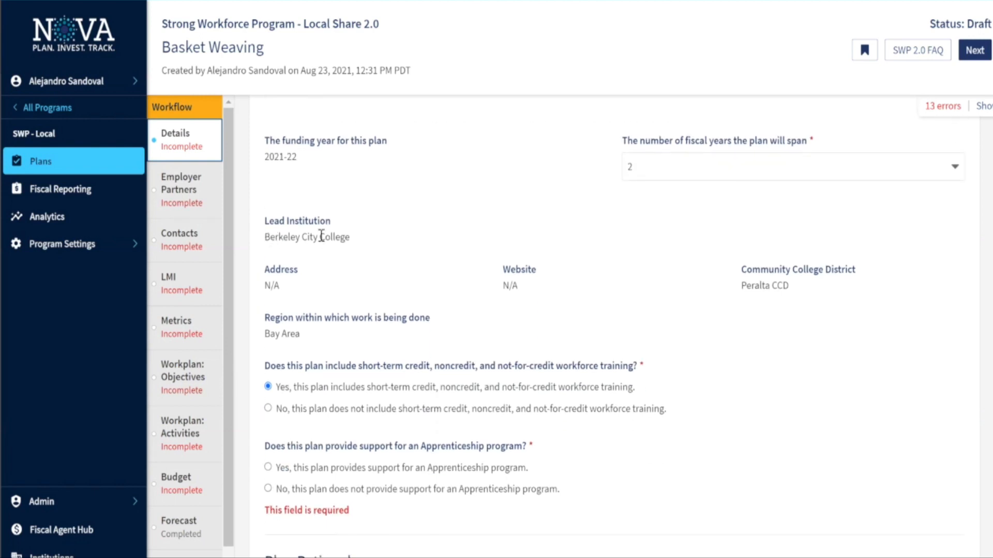
scroll(336, 237, down, 2)
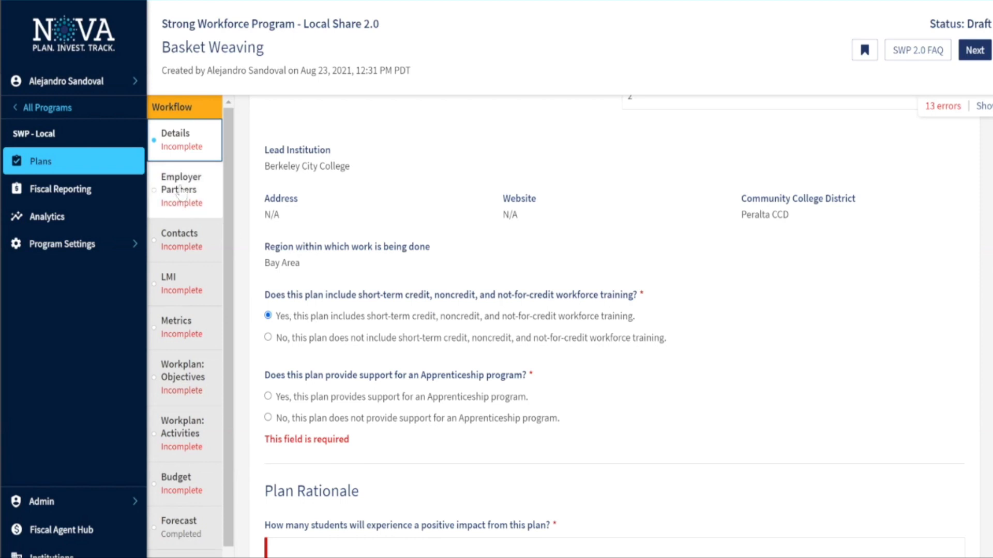
click(268, 337)
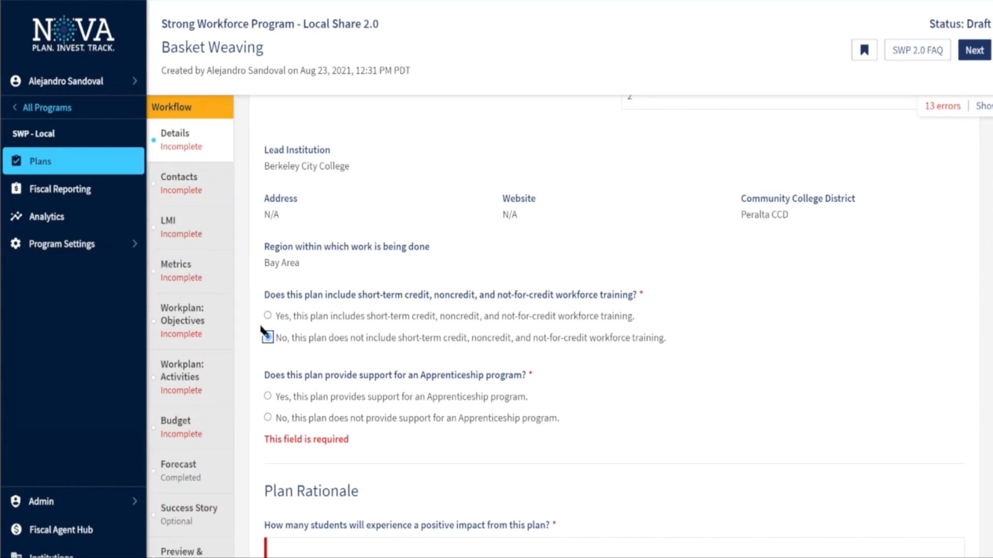
key(Up)
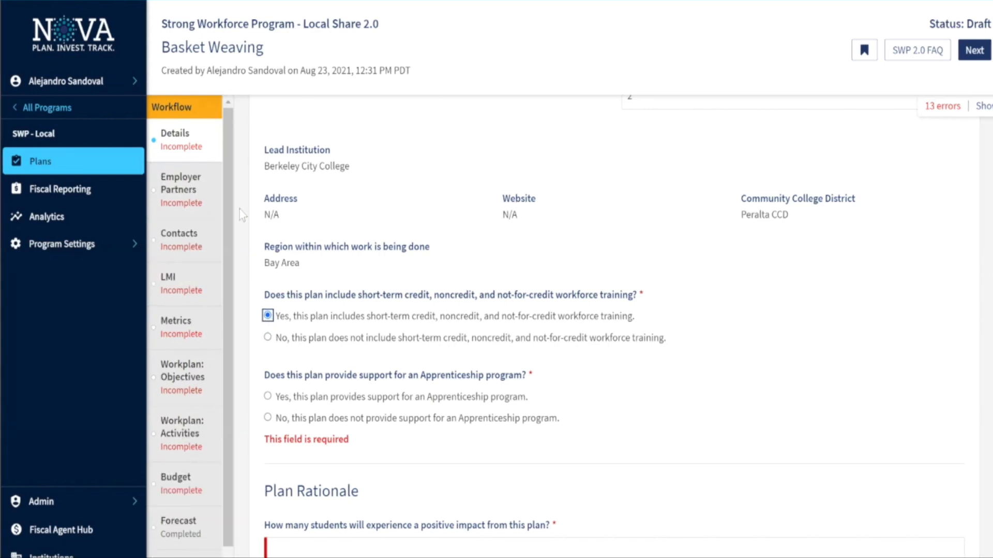
click(201, 206)
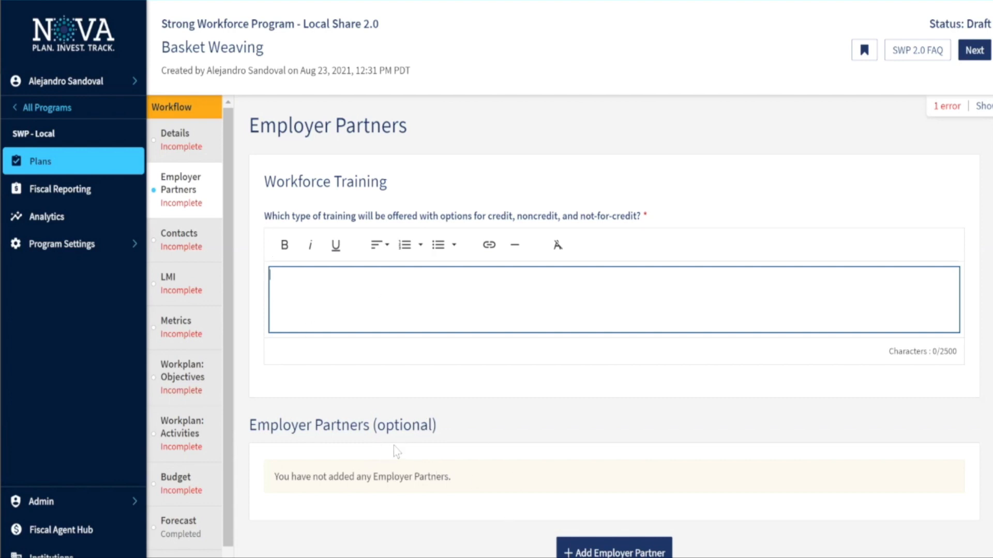
click(201, 160)
scroll(404, 321, down, 2)
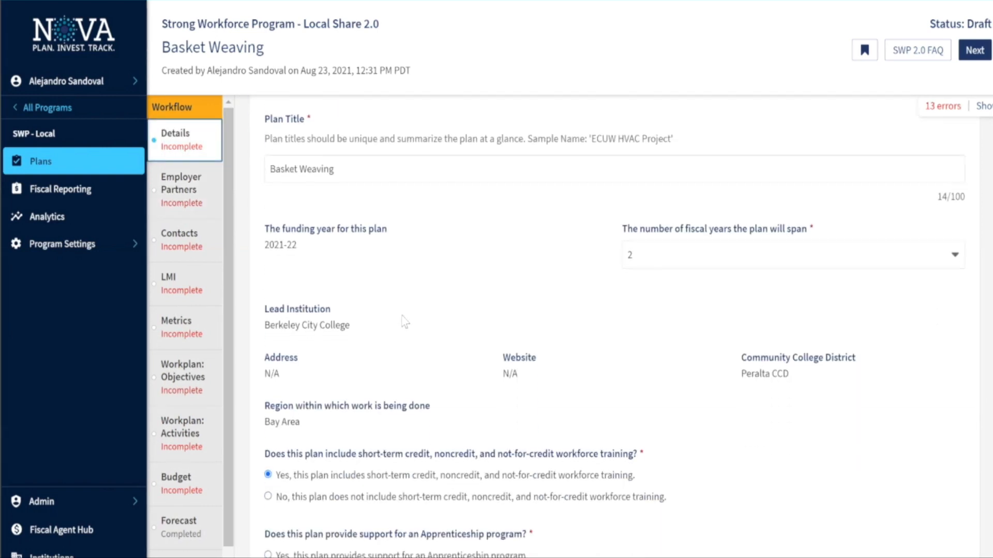
scroll(216, 357, down, 1)
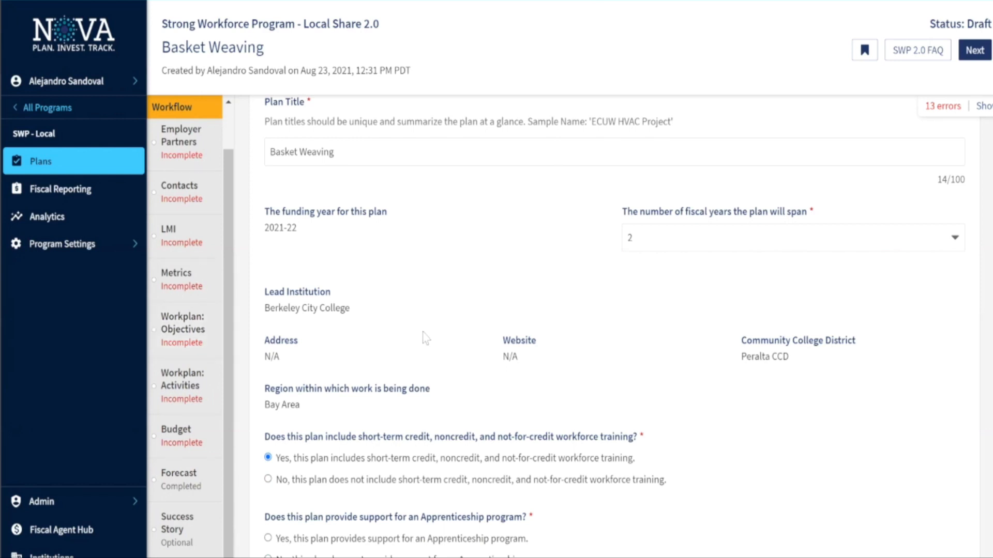
scroll(495, 287, down, 1)
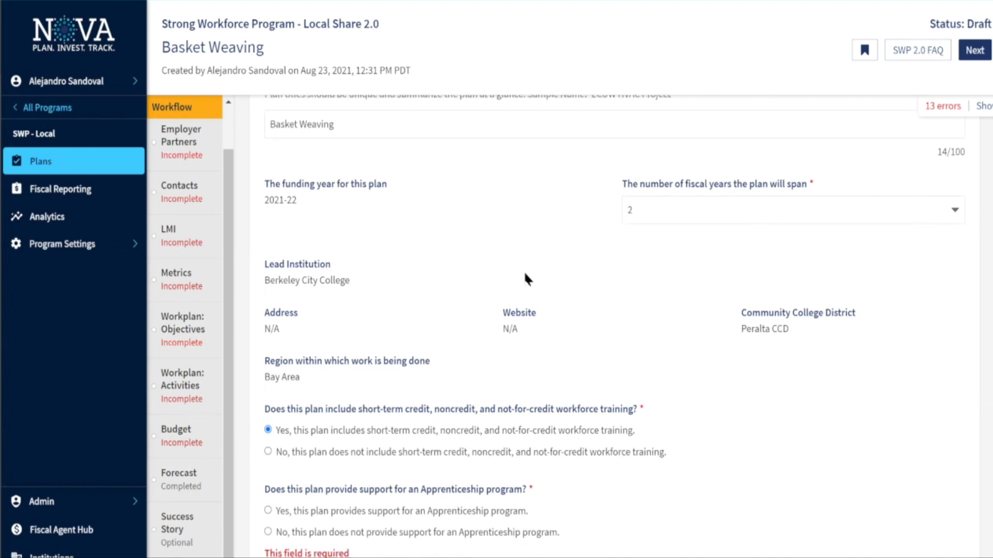
scroll(525, 277, down, 1)
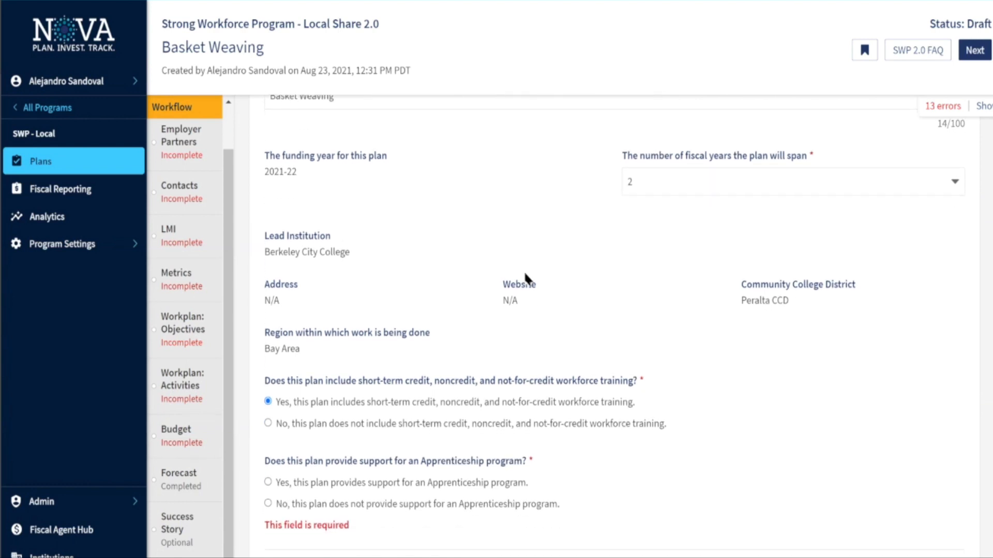
scroll(524, 277, down, 4)
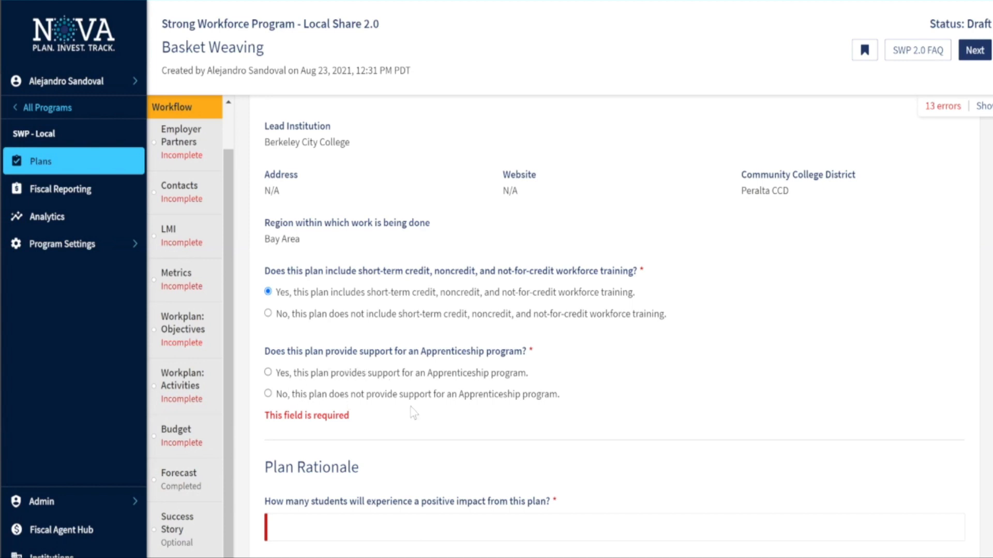
scroll(412, 412, down, 3)
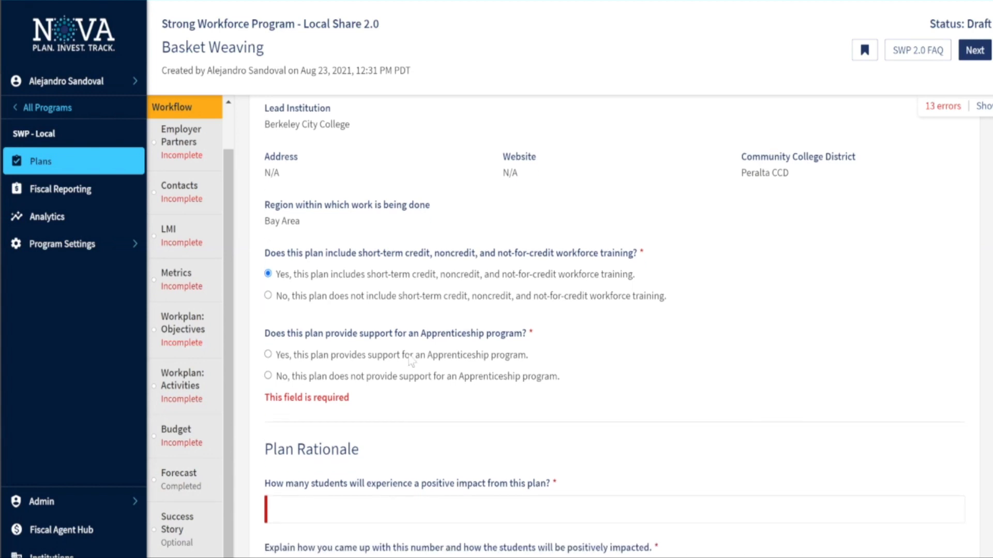
click(376, 354)
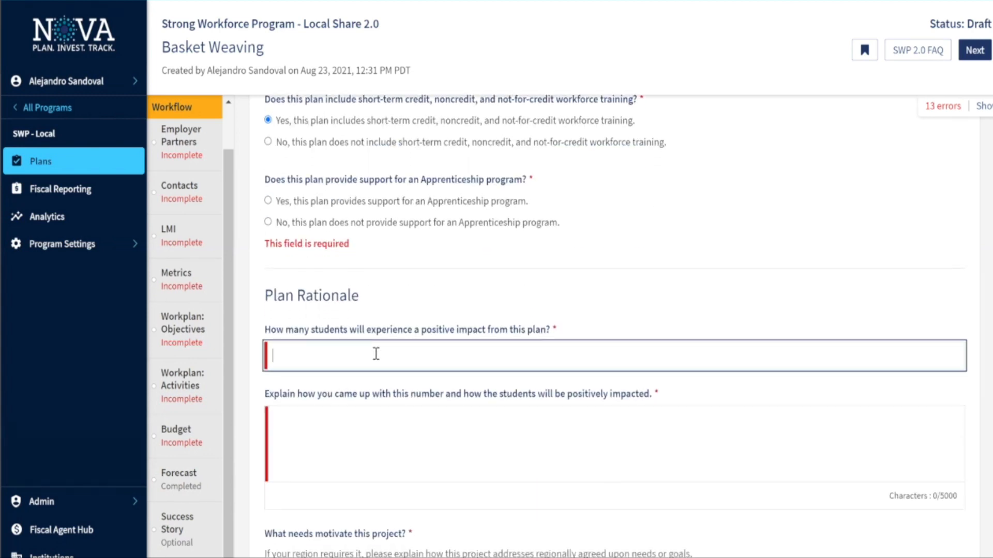
scroll(376, 354, down, 2)
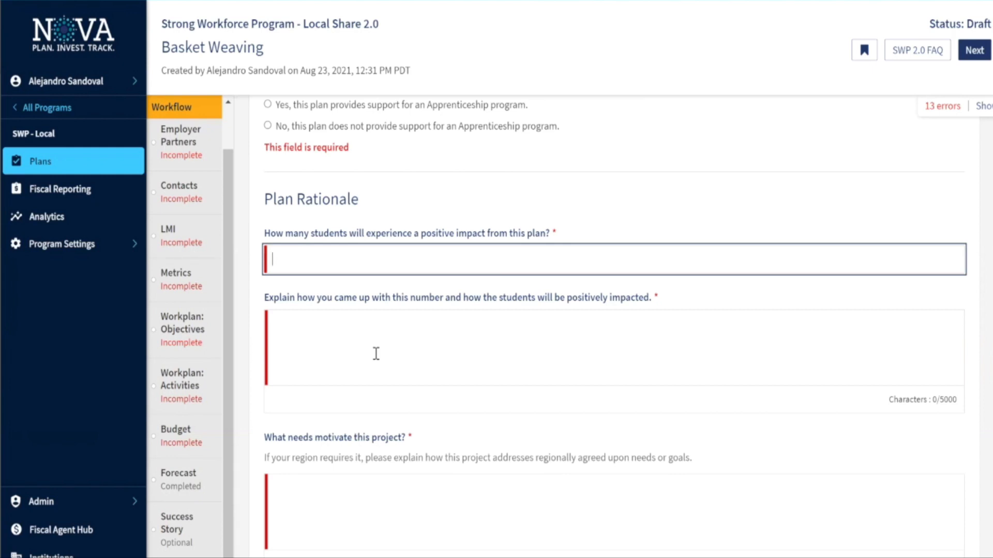
scroll(376, 354, down, 1)
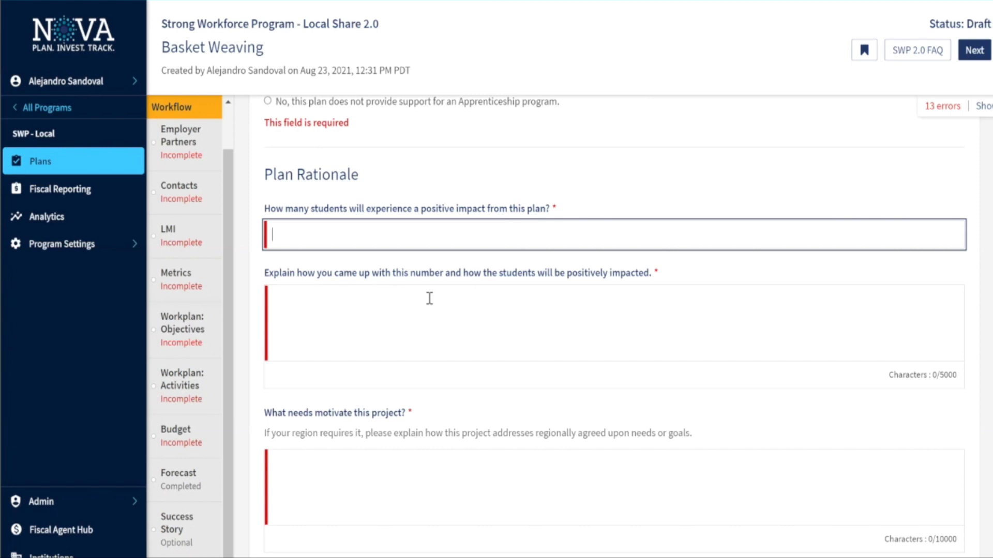
scroll(429, 298, down, 1)
scroll(377, 377, down, 1)
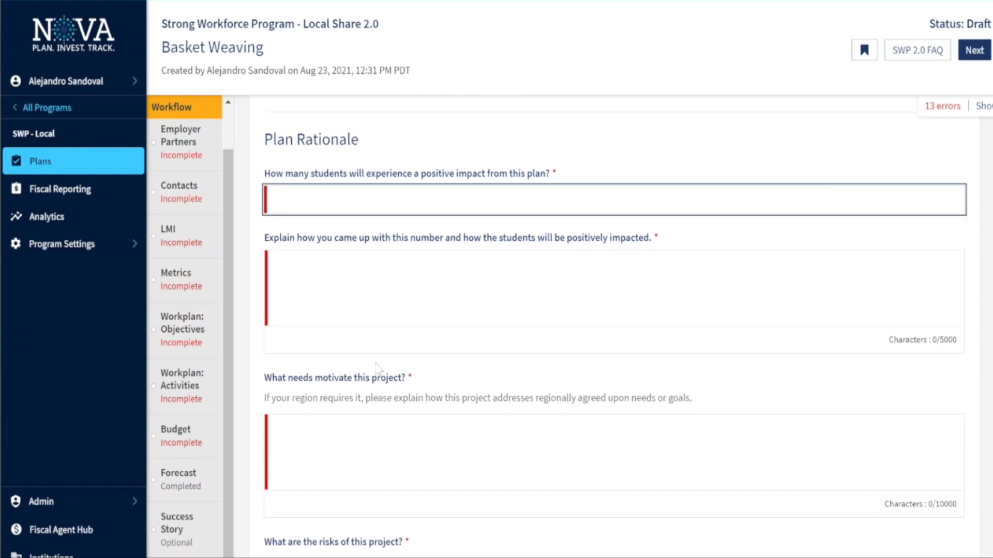
scroll(396, 383, down, 3)
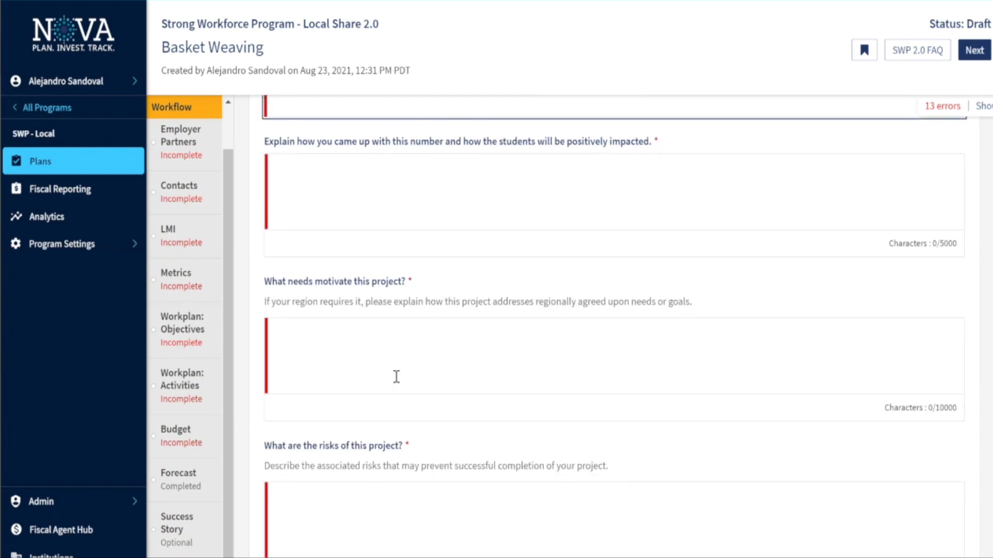
scroll(388, 379, down, 2)
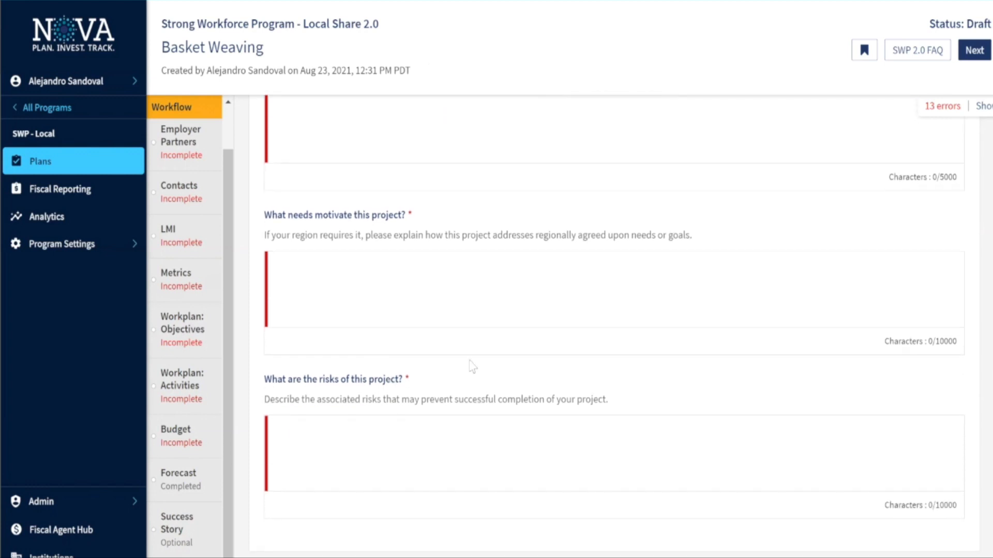
scroll(472, 366, down, 3)
scroll(471, 362, up, 3)
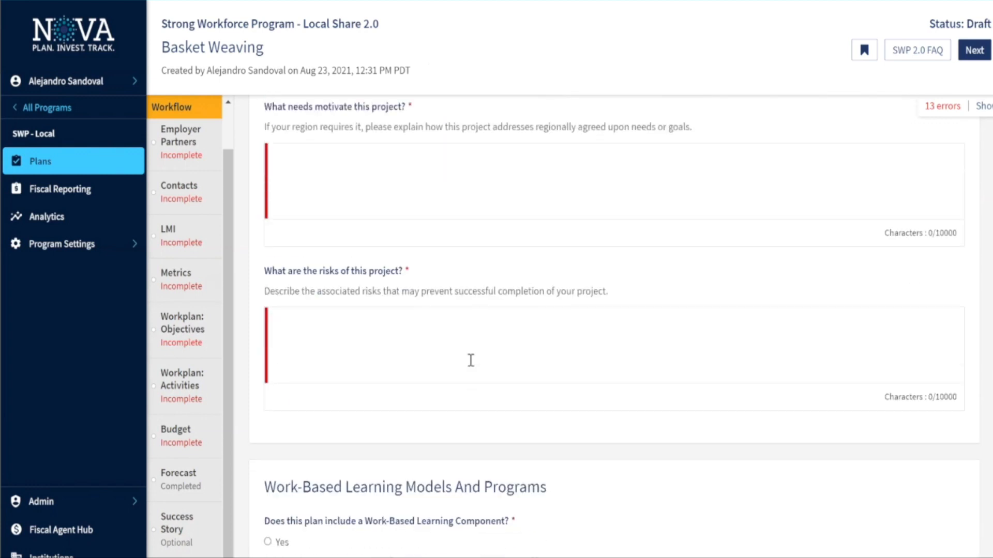
scroll(347, 181, up, 1)
click(368, 173)
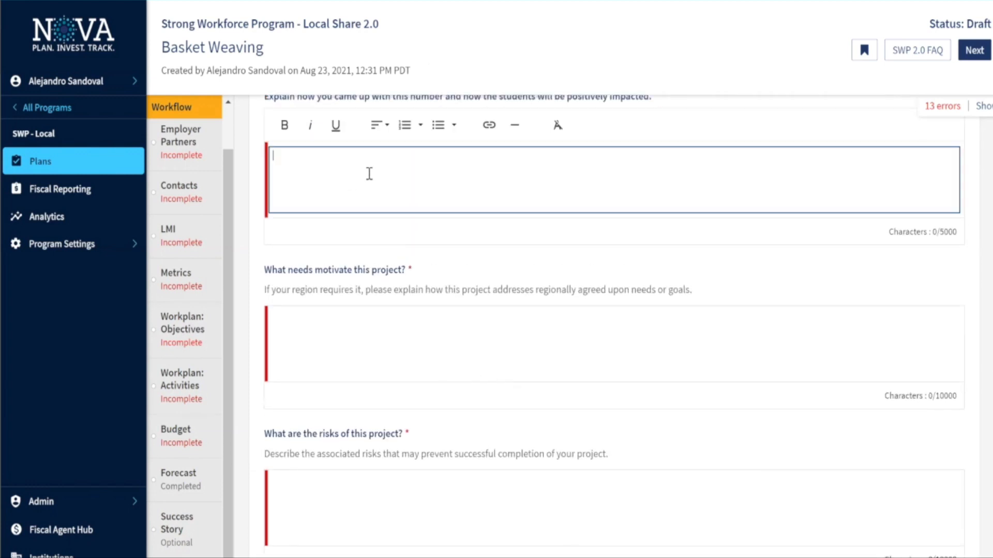
scroll(368, 172, up, 1)
scroll(366, 240, up, 1)
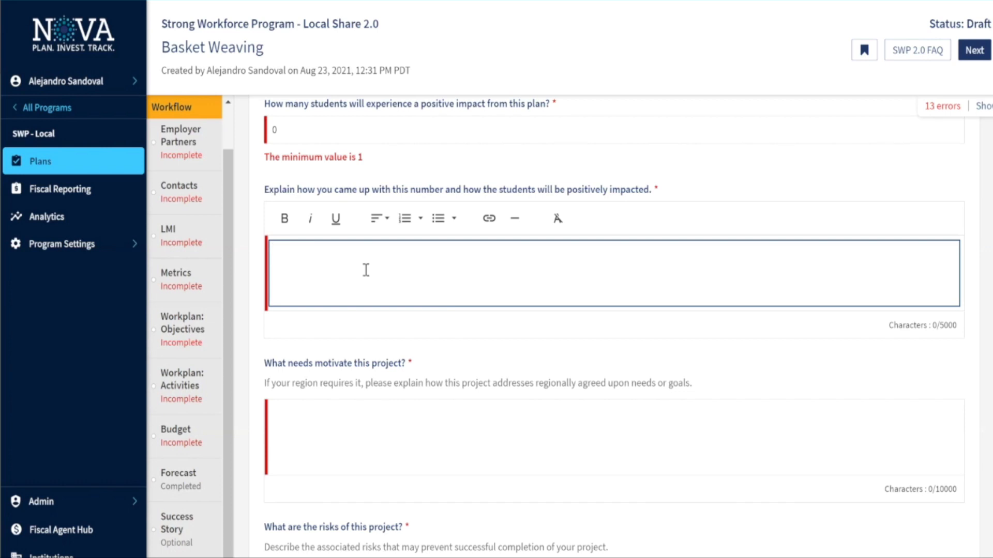
scroll(365, 269, up, 1)
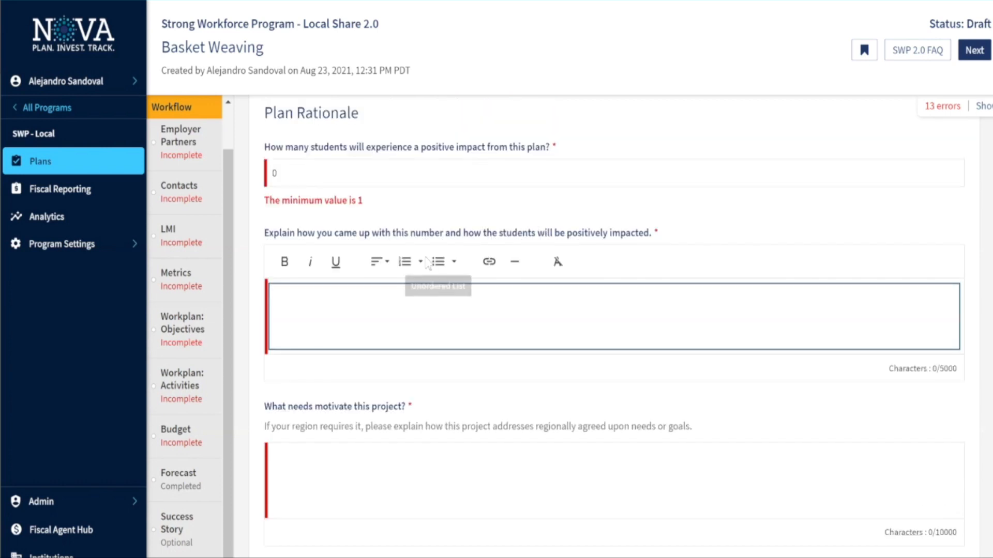
scroll(407, 310, down, 2)
scroll(383, 331, down, 2)
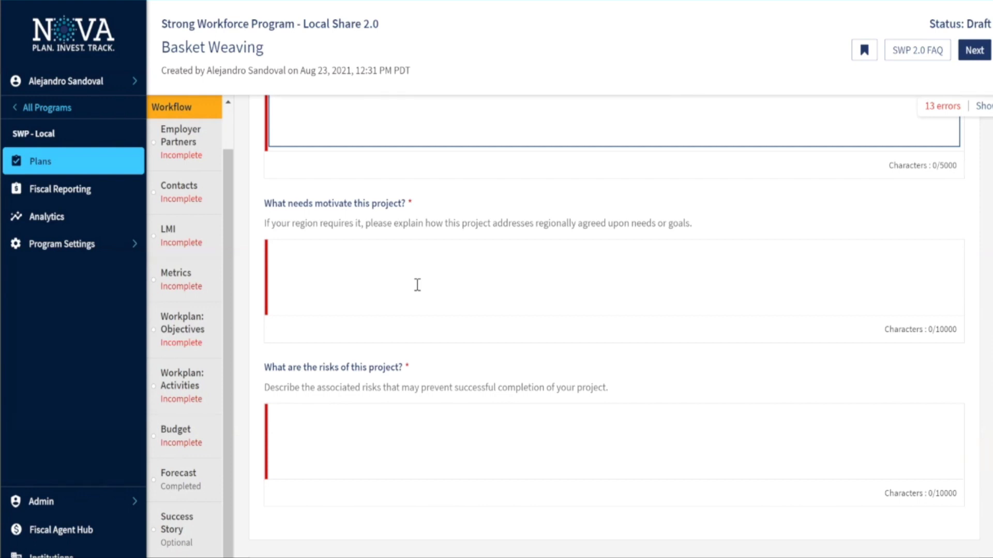
scroll(417, 285, down, 1)
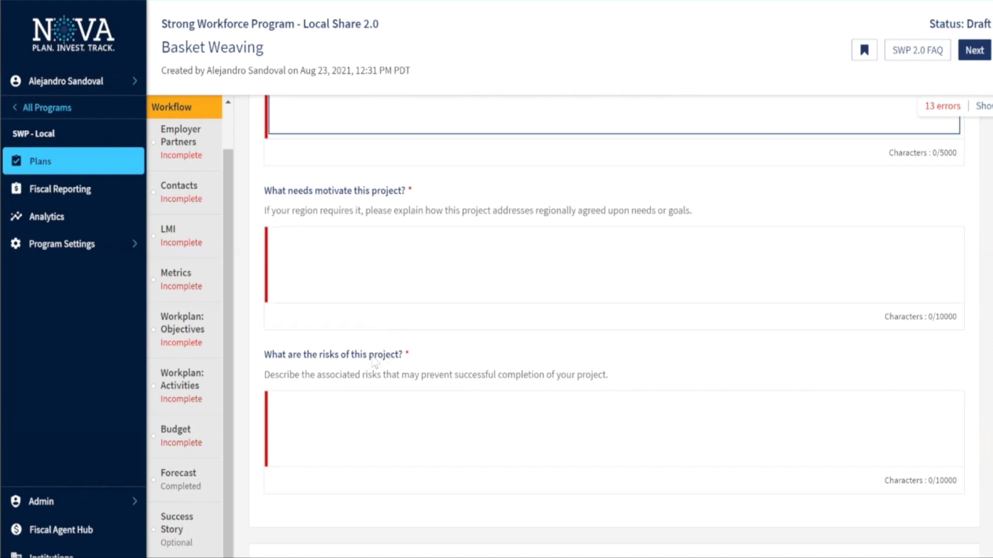
scroll(371, 357, down, 1)
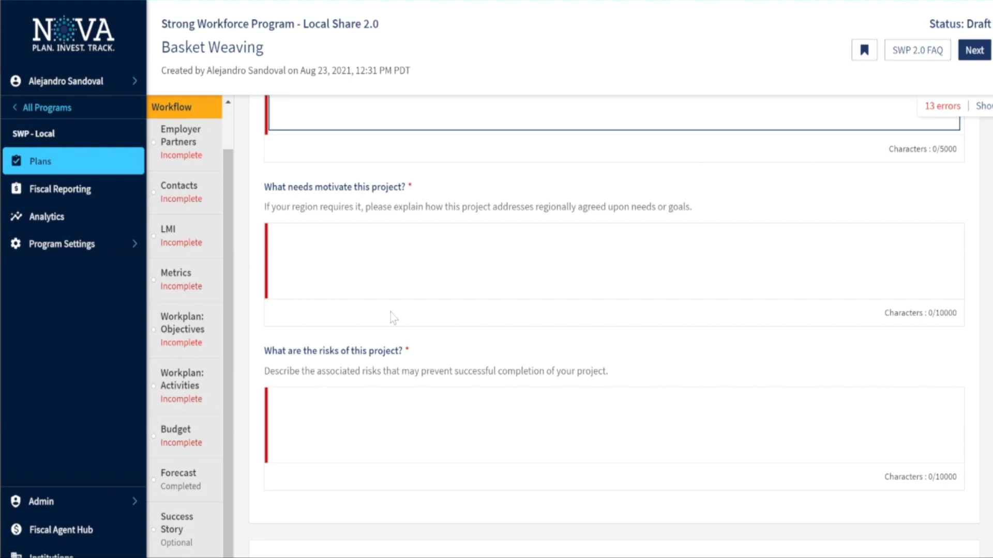
scroll(398, 282, up, 1)
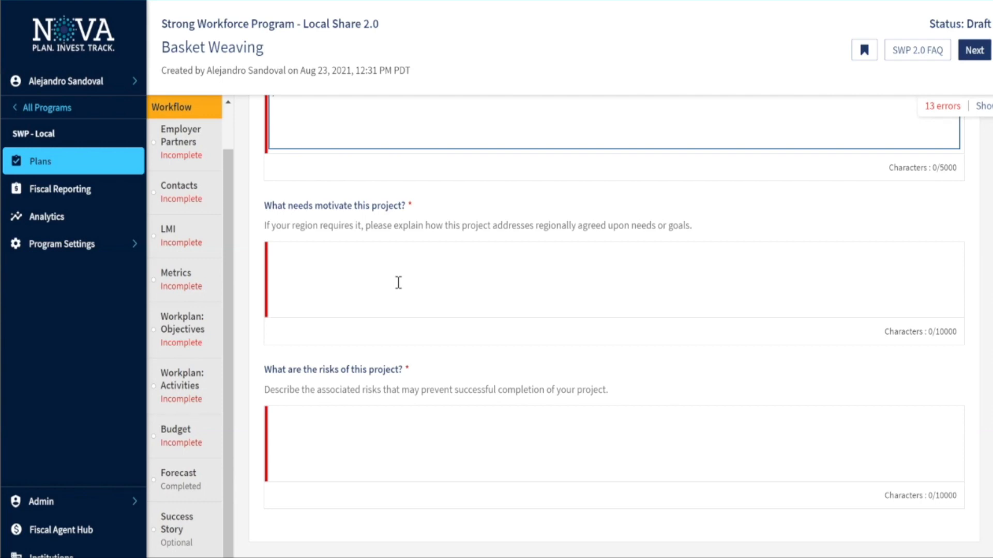
scroll(398, 283, down, 5)
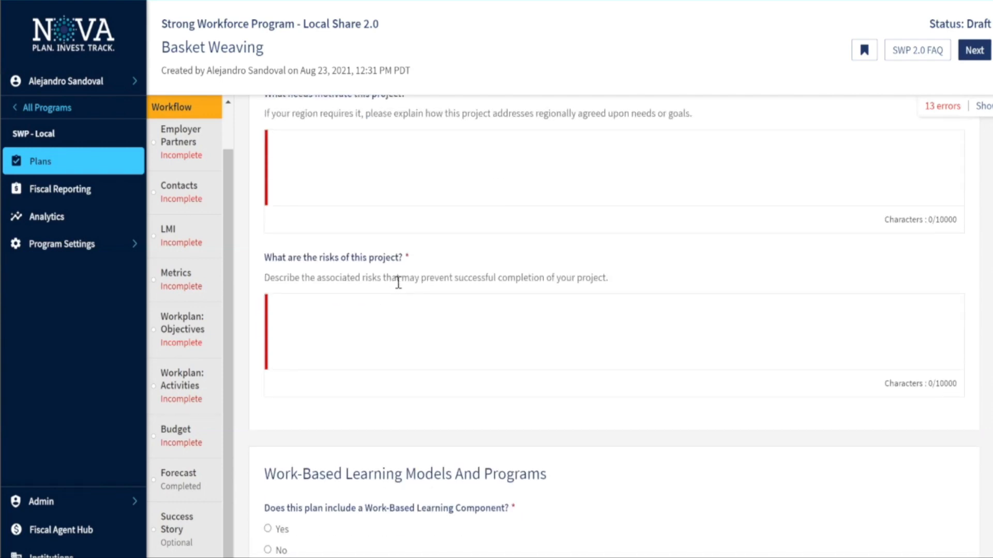
scroll(428, 293, down, 4)
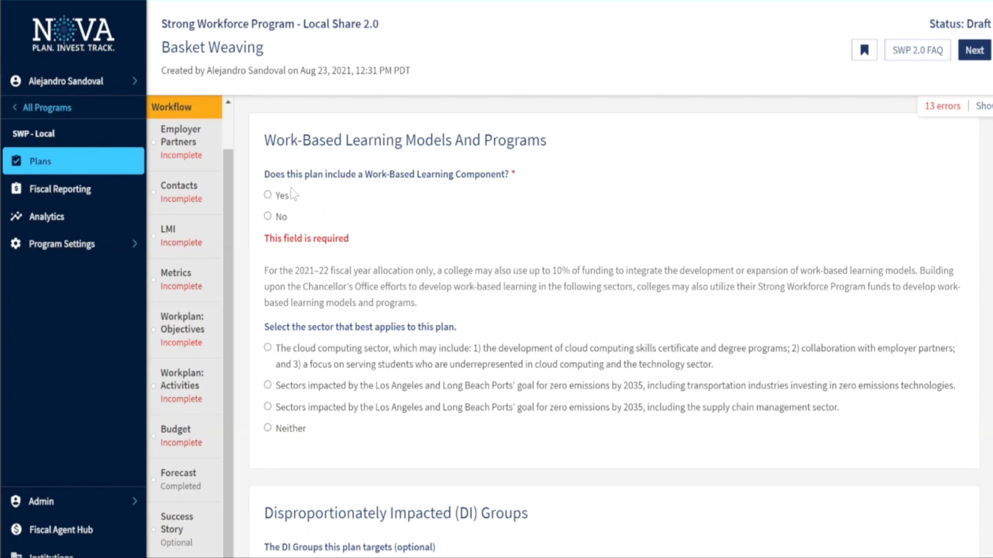
Answer Yes to work-based learning and pick the ports' zero-emissions transportation industries sector
scroll(273, 198, down, 1)
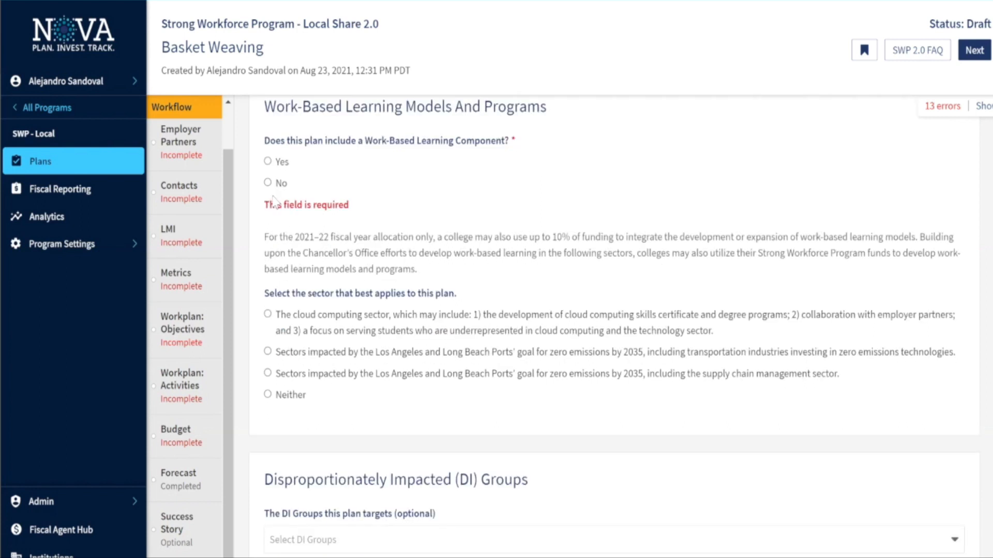
click(268, 161)
scroll(374, 222, down, 1)
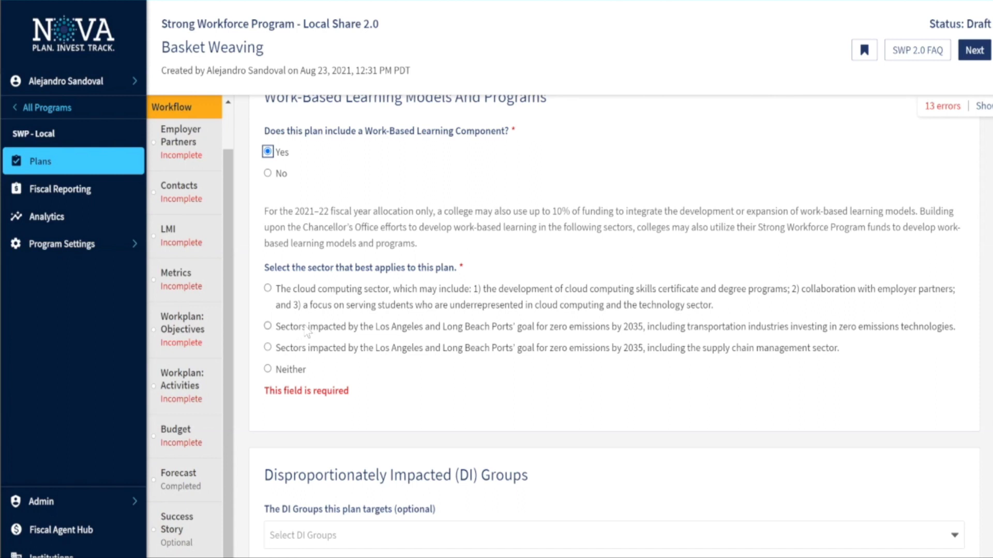
scroll(376, 334, up, 1)
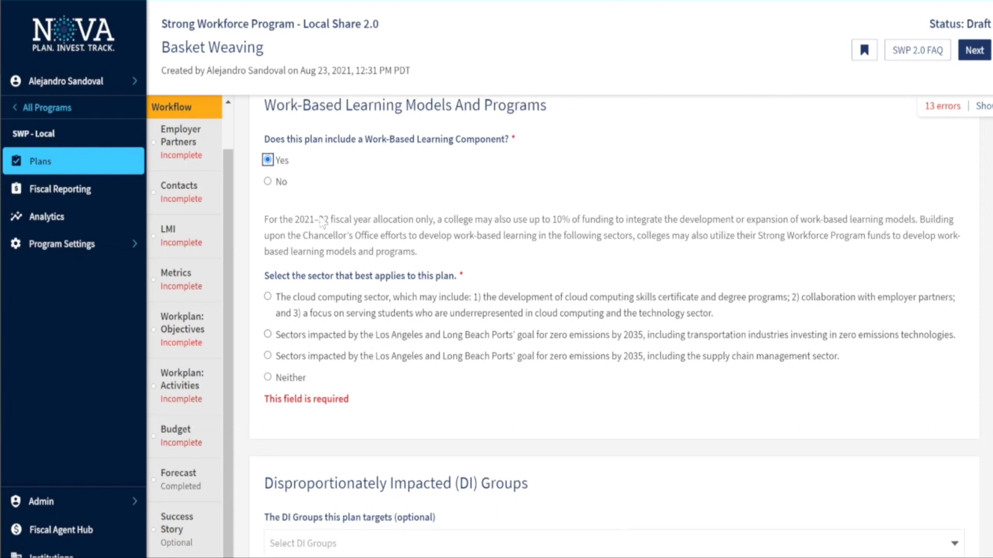
click(268, 182)
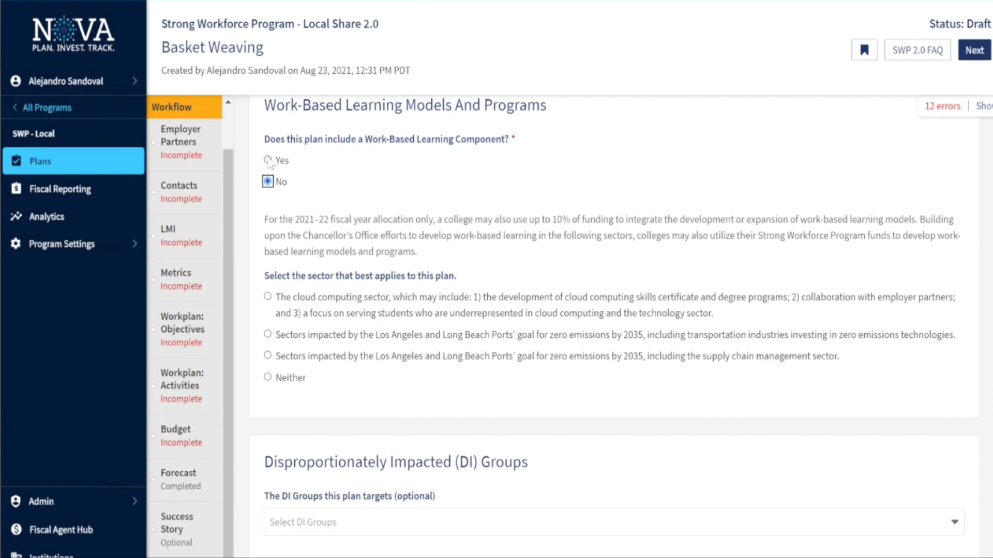
click(268, 160)
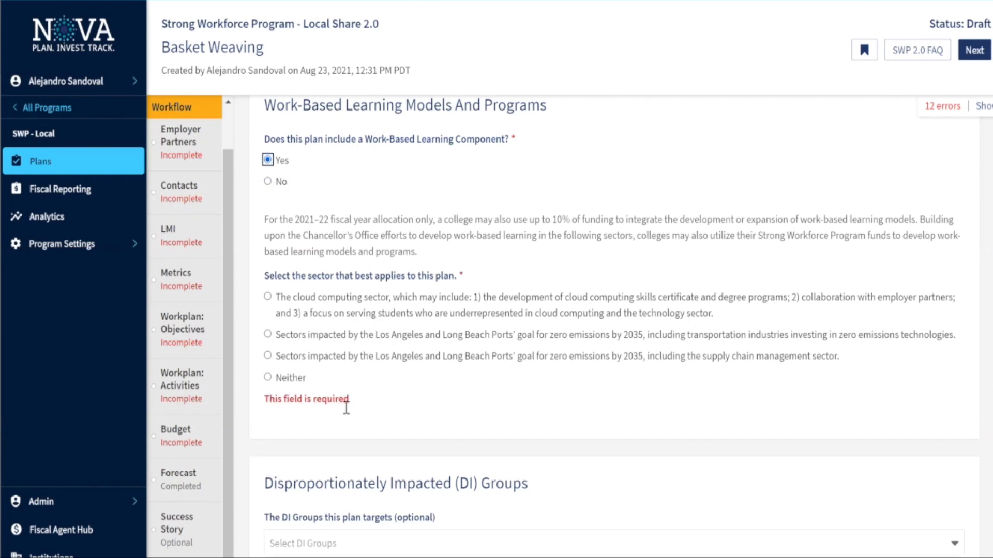
click(268, 181)
scroll(269, 186, down, 1)
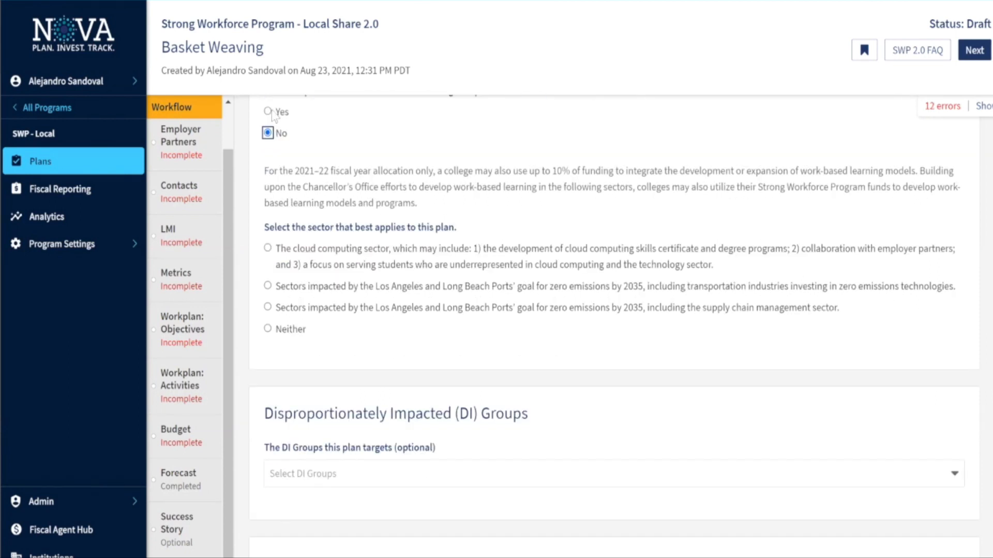
click(268, 112)
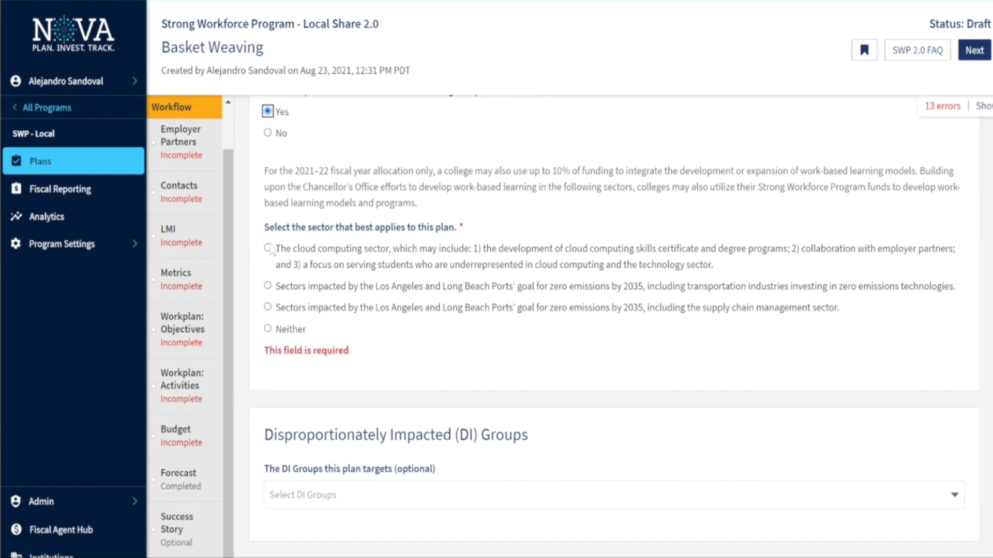
click(268, 286)
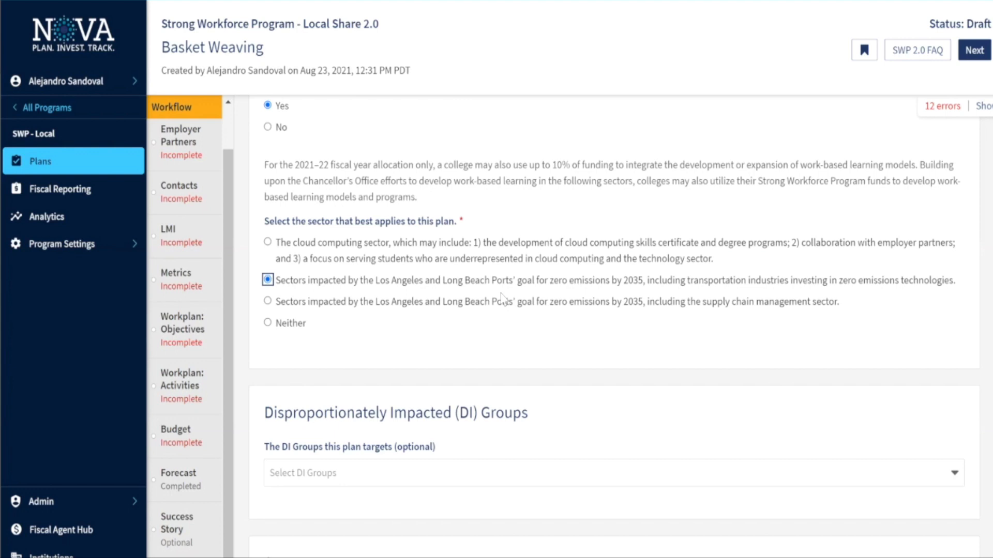
scroll(455, 303, down, 1)
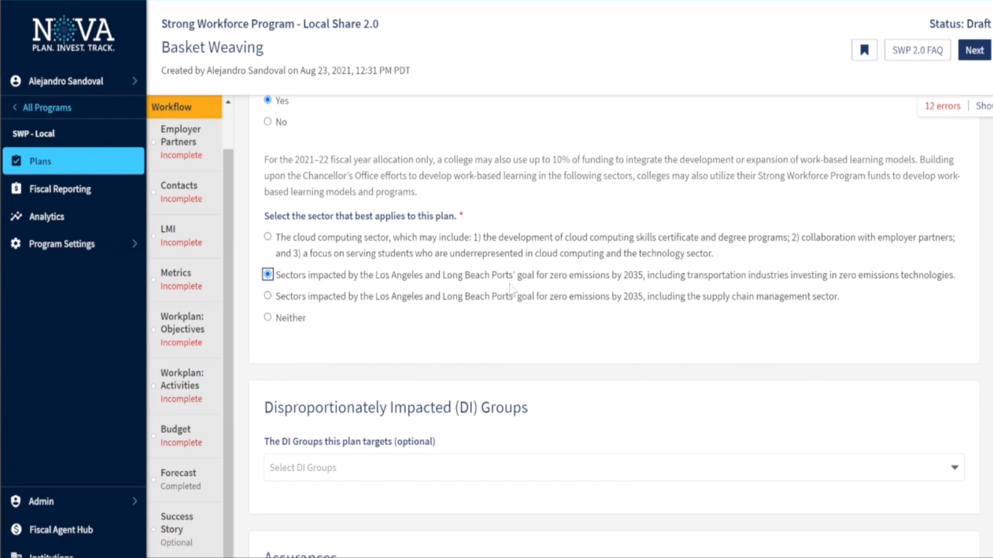
scroll(403, 305, down, 3)
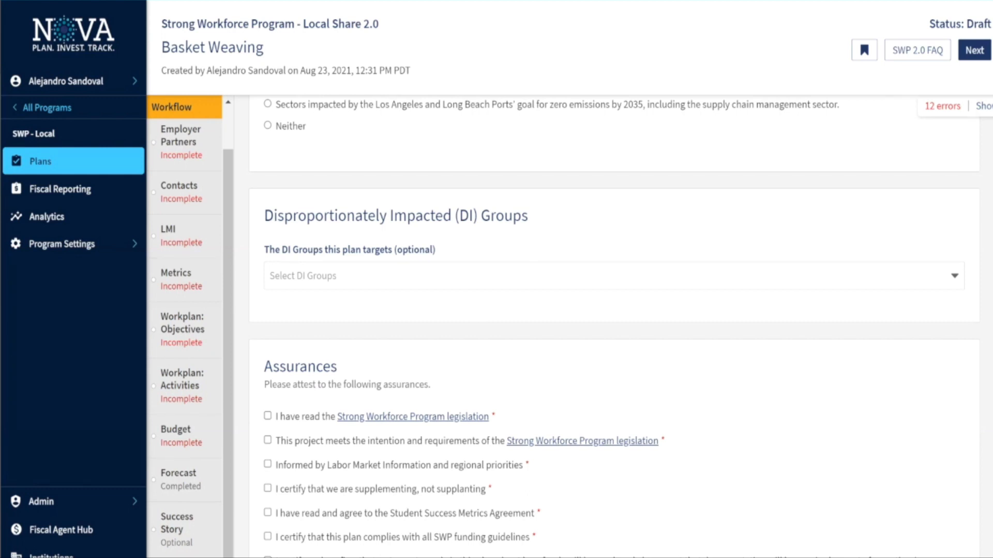
Try adding Foster Youth as a DI target group, remove it, and scroll to Assurances
scroll(450, 350, down, 2)
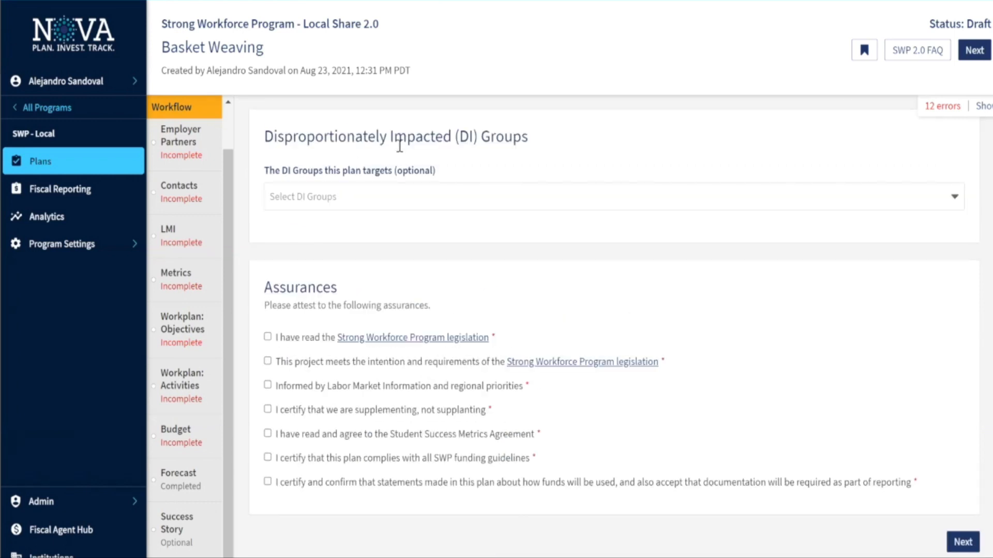
click(394, 196)
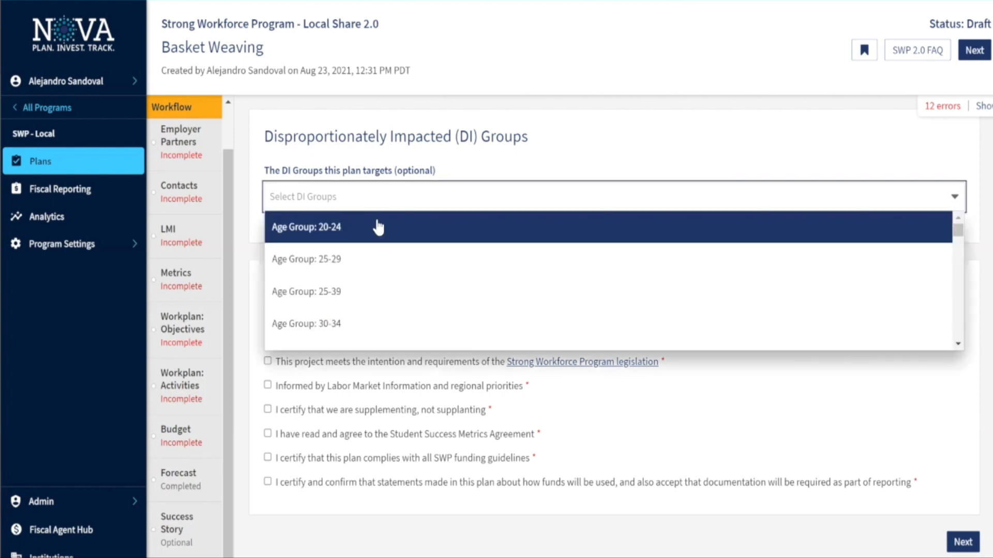
scroll(378, 228, down, 1)
scroll(370, 278, down, 10)
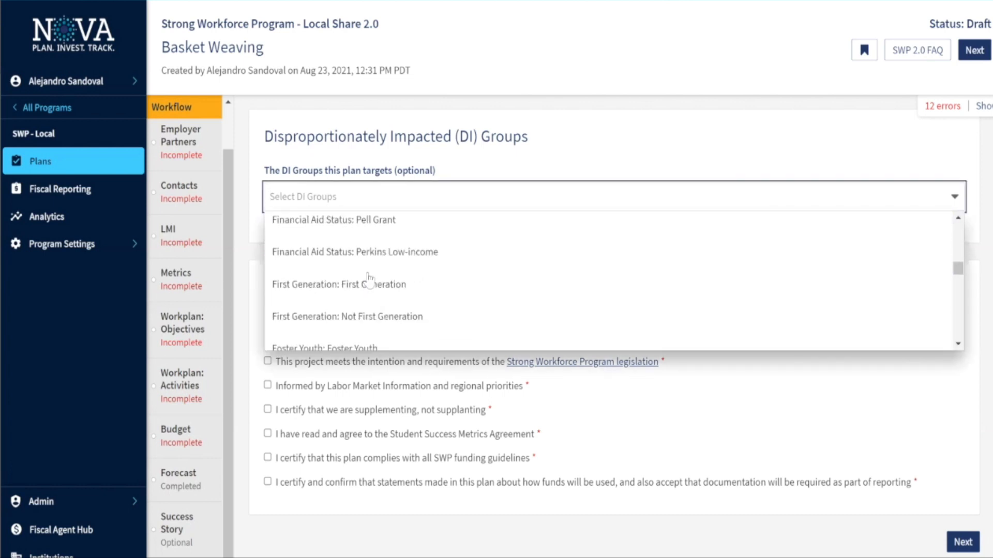
click(371, 279)
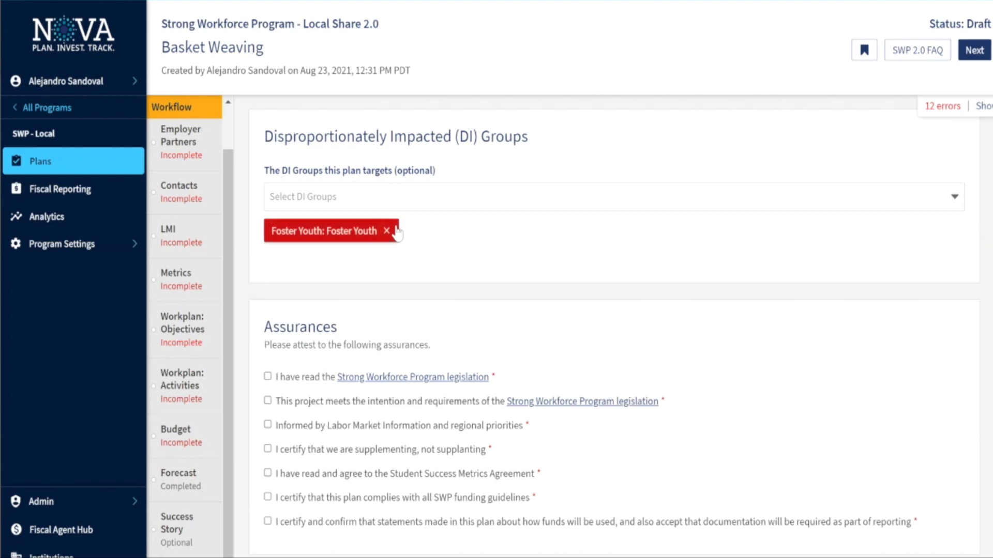
click(393, 229)
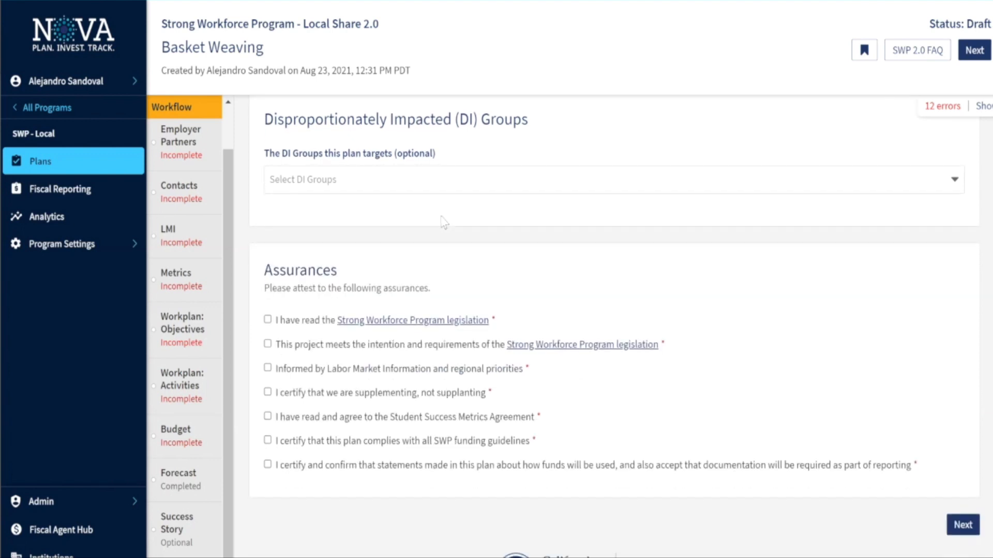
scroll(443, 225, down, 2)
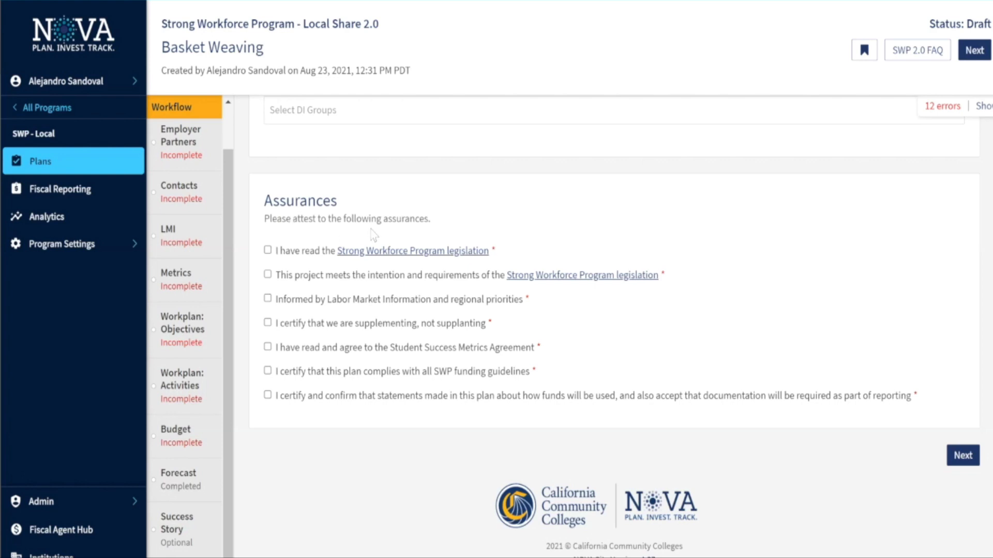
Tick all seven Assurances, from reading SWP legislation to certifying how funds are used
click(266, 252)
click(267, 275)
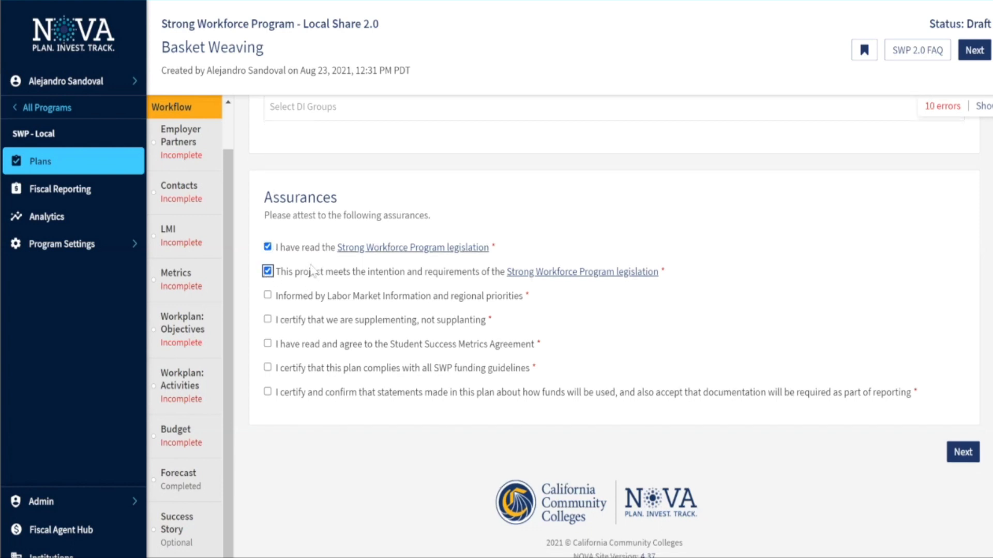
click(268, 296)
click(268, 321)
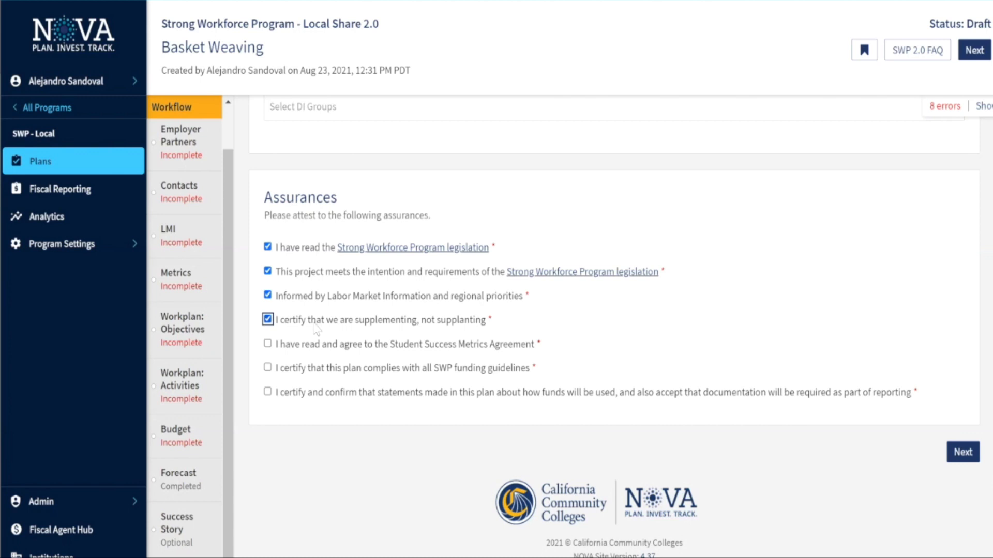
click(267, 344)
click(267, 368)
click(268, 392)
Advance the plan to its Employer Partners step
scroll(535, 403, up, 1)
scroll(533, 439, up, 2)
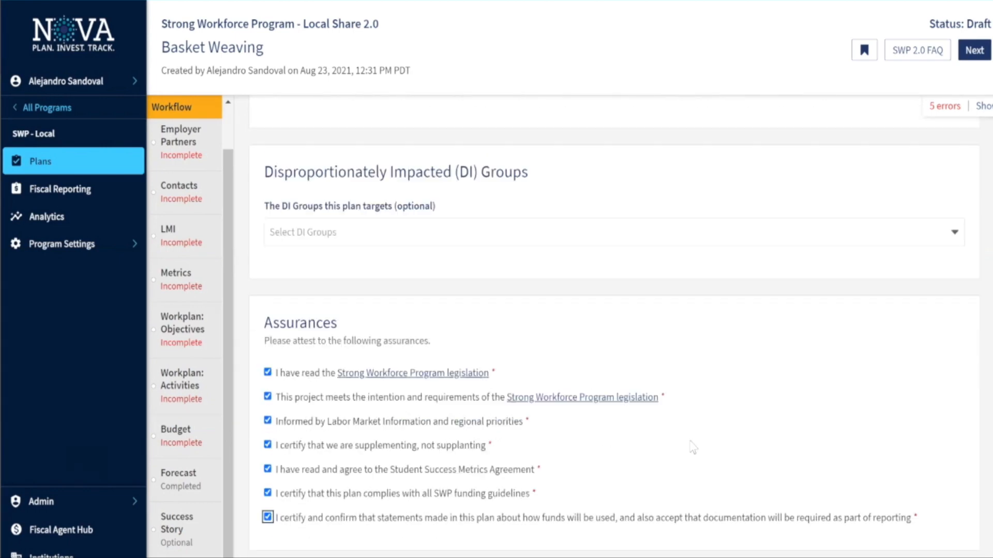
scroll(693, 445, down, 2)
click(954, 450)
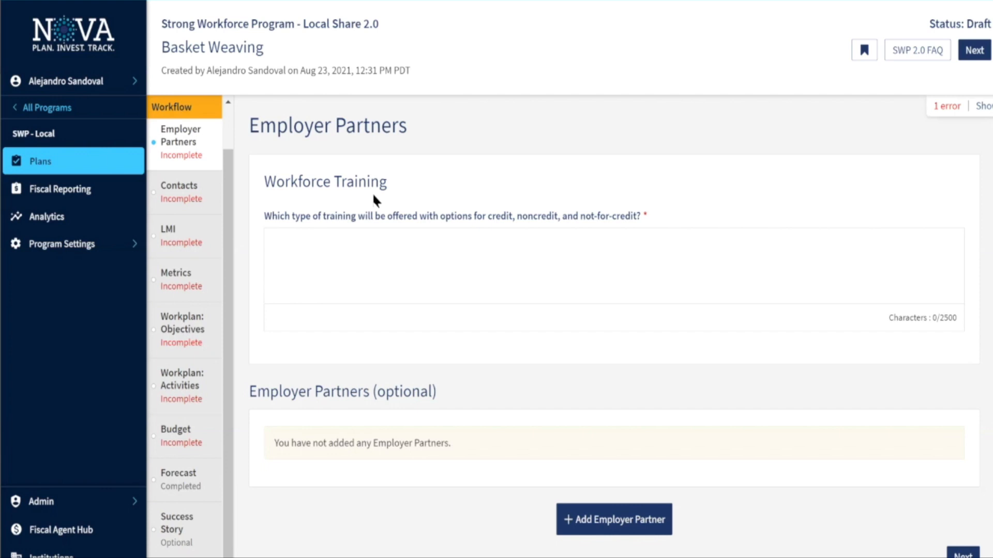
click(367, 239)
scroll(435, 293, down, 1)
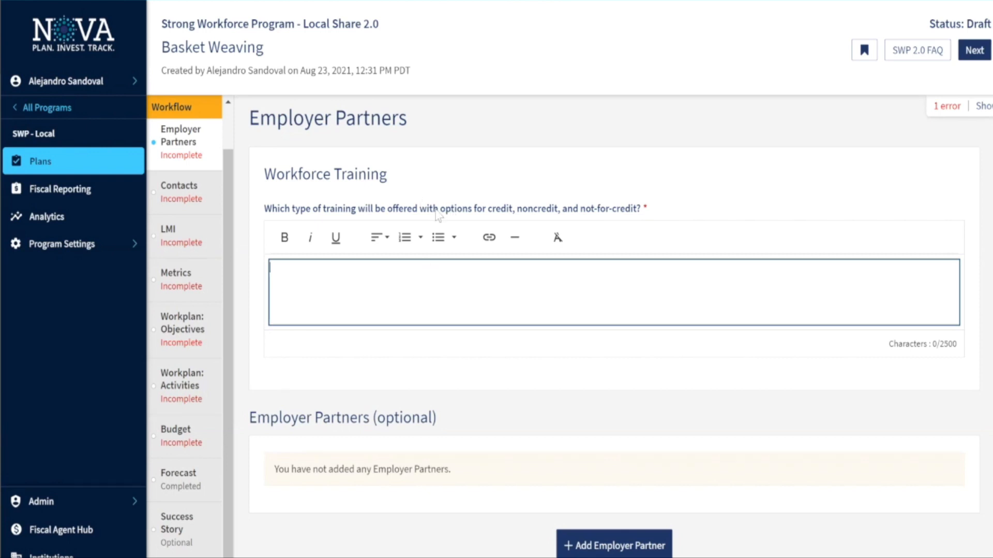
drag(438, 209, 638, 209)
click(638, 209)
scroll(326, 323, down, 1)
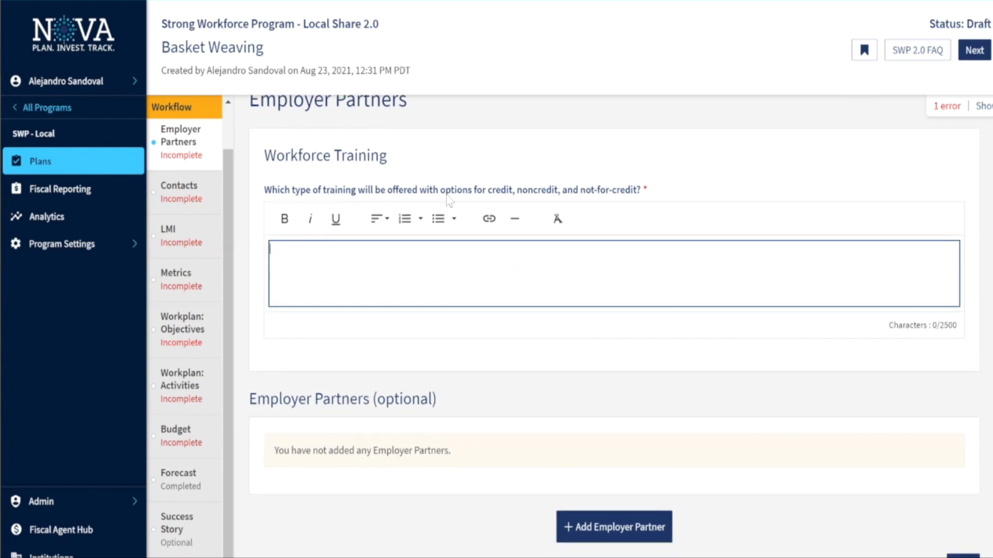
scroll(386, 264, down, 1)
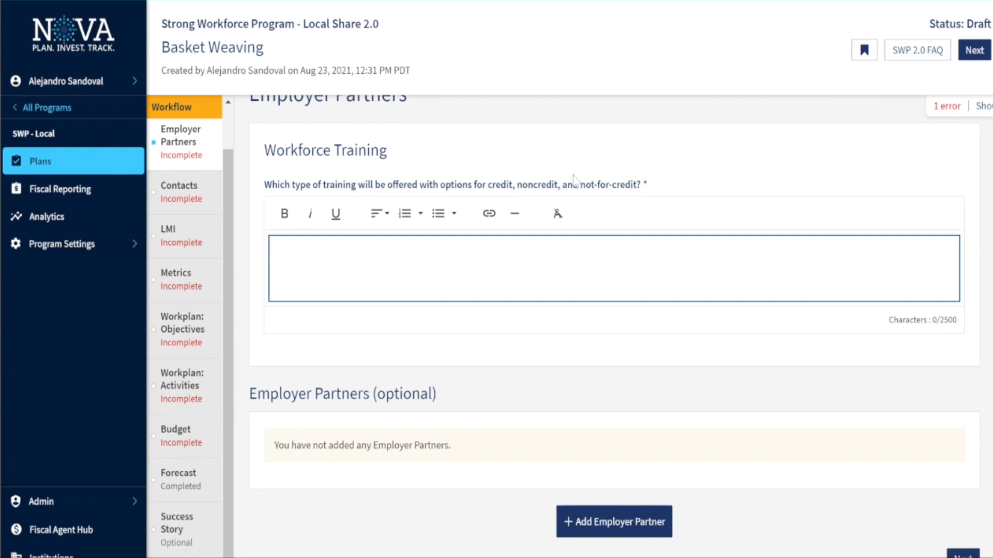
scroll(356, 377, down, 1)
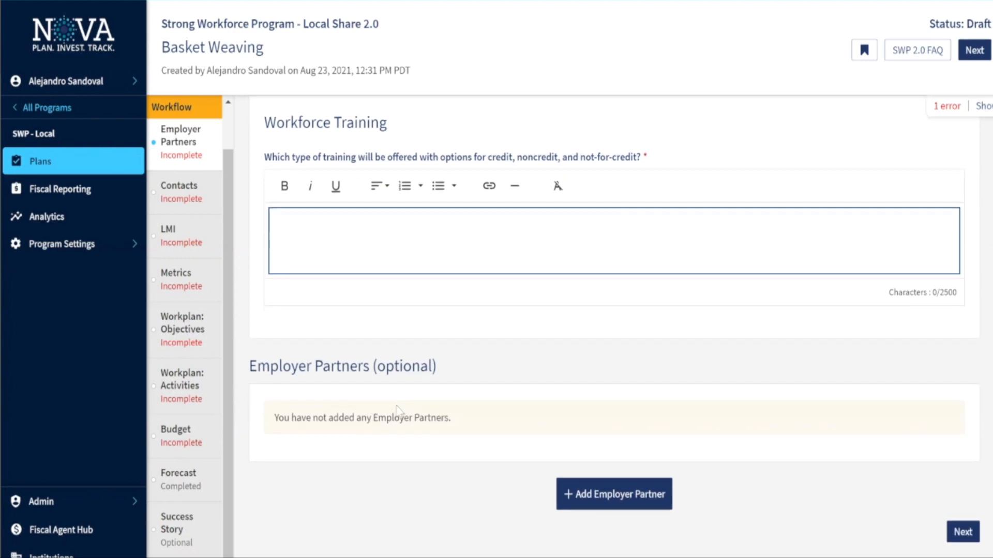
scroll(517, 411, down, 1)
scroll(460, 400, down, 1)
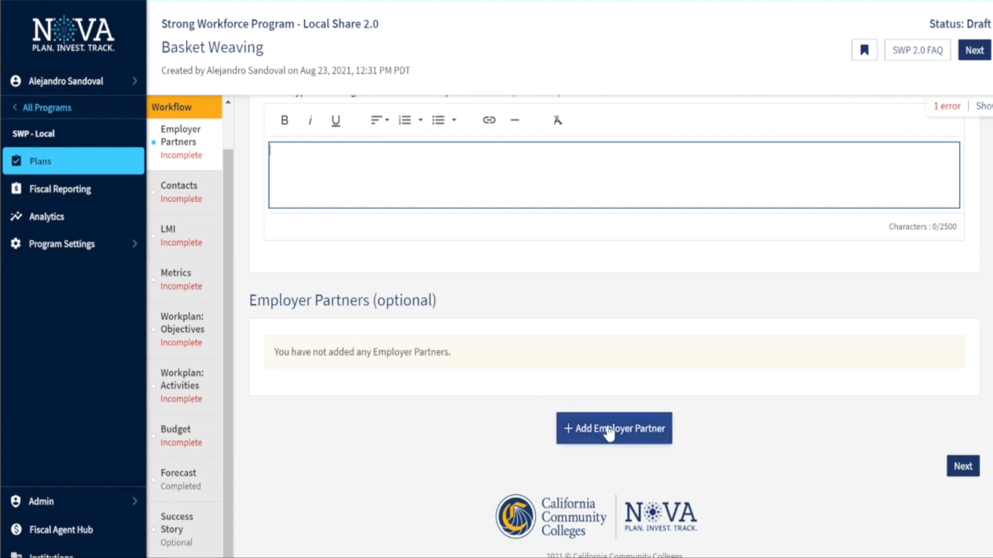
Bring up the Add Employer Partner form and its name field, then go to Contacts
click(609, 433)
scroll(388, 464, down, 3)
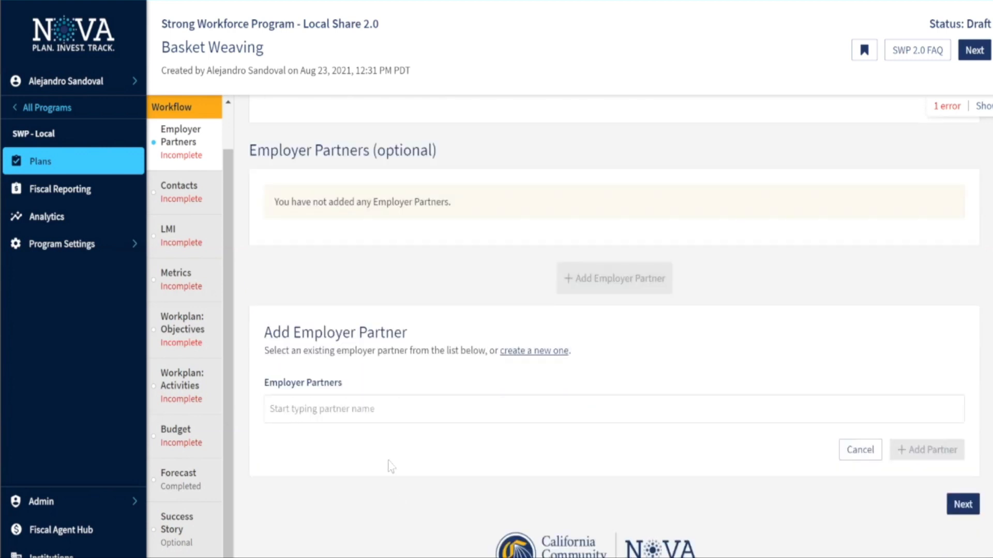
click(397, 415)
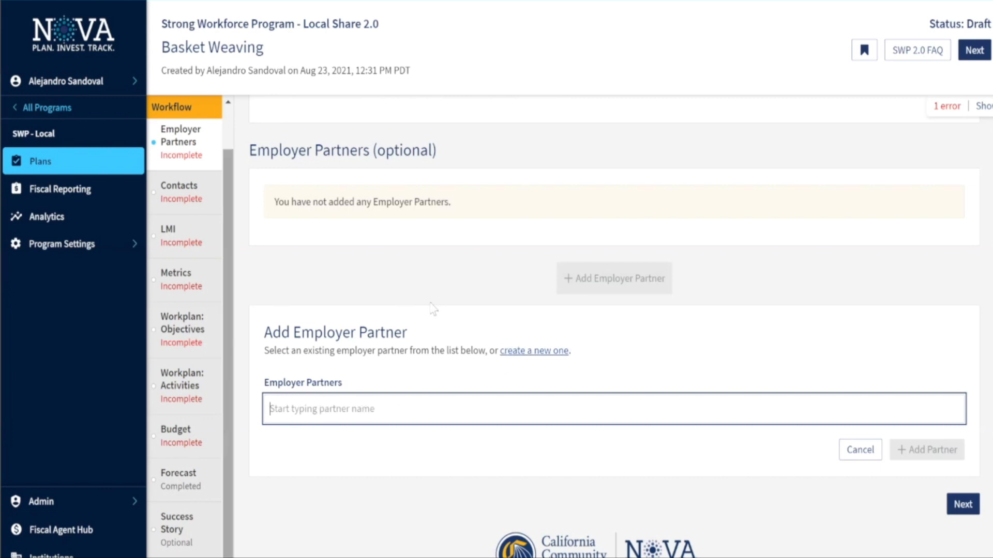
click(183, 189)
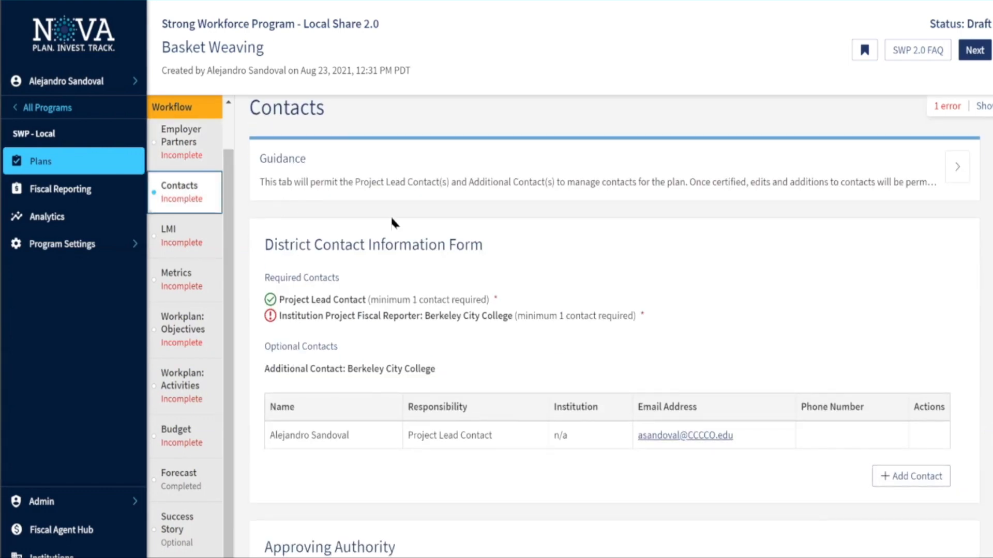
scroll(506, 270, down, 1)
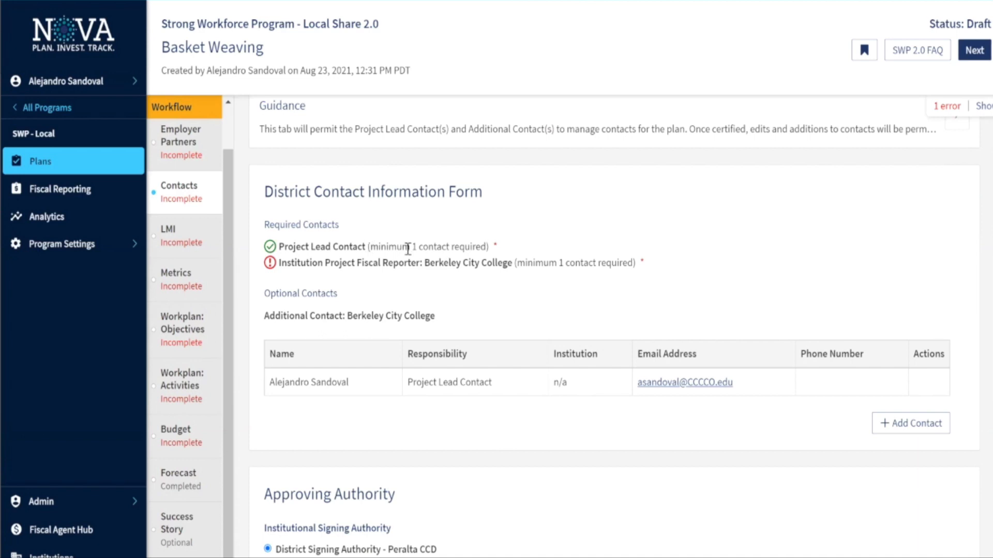
scroll(435, 248, up, 1)
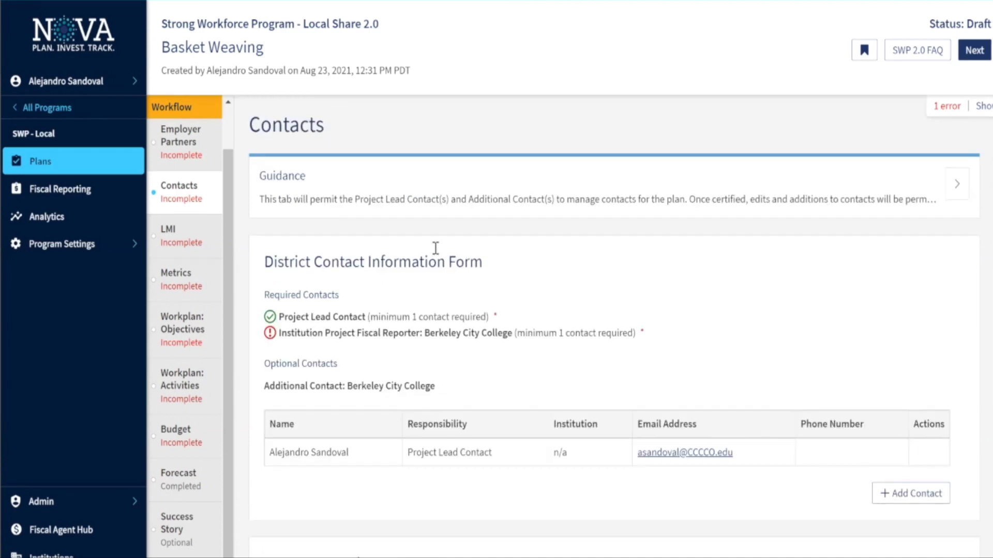
scroll(416, 289, down, 1)
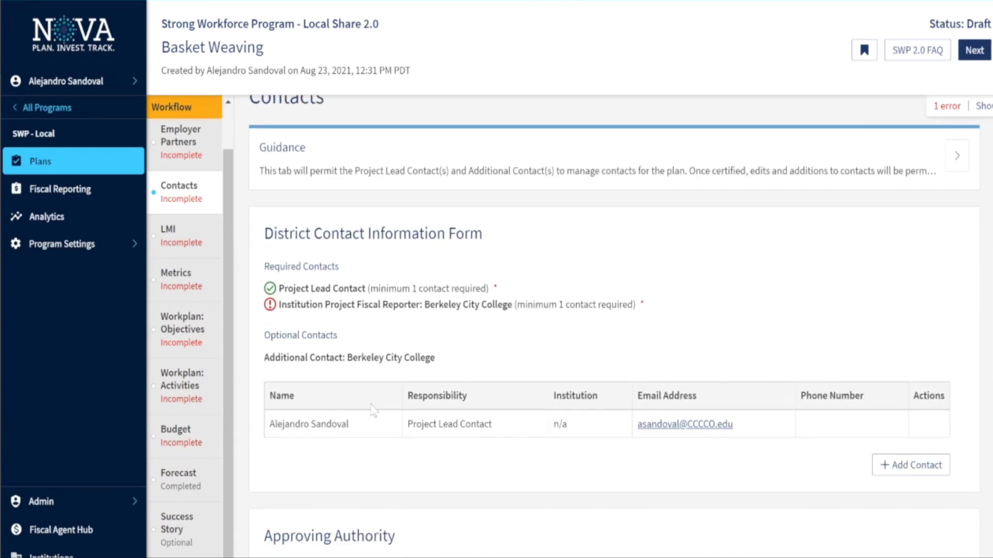
drag(270, 423, 342, 423)
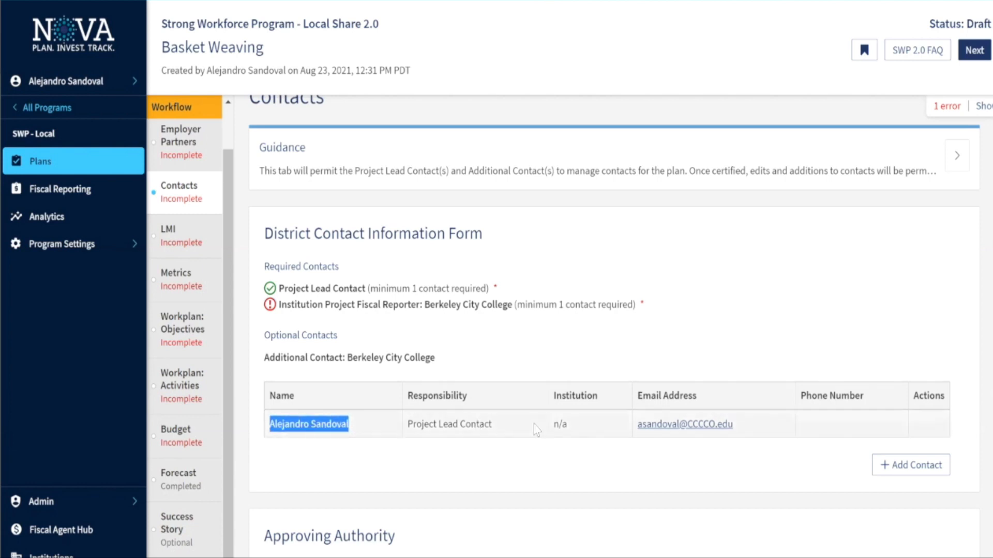
scroll(383, 362, down, 2)
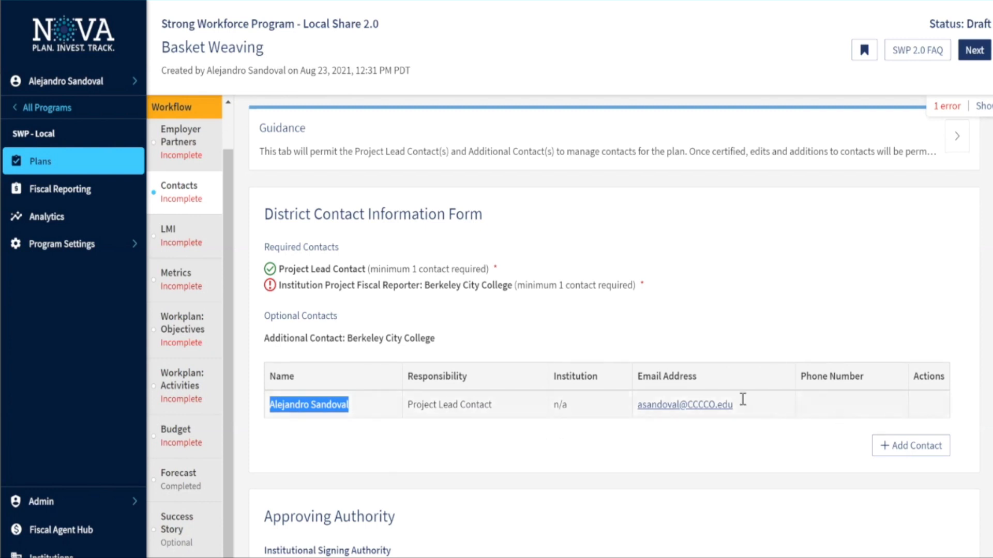
scroll(472, 310, up, 1)
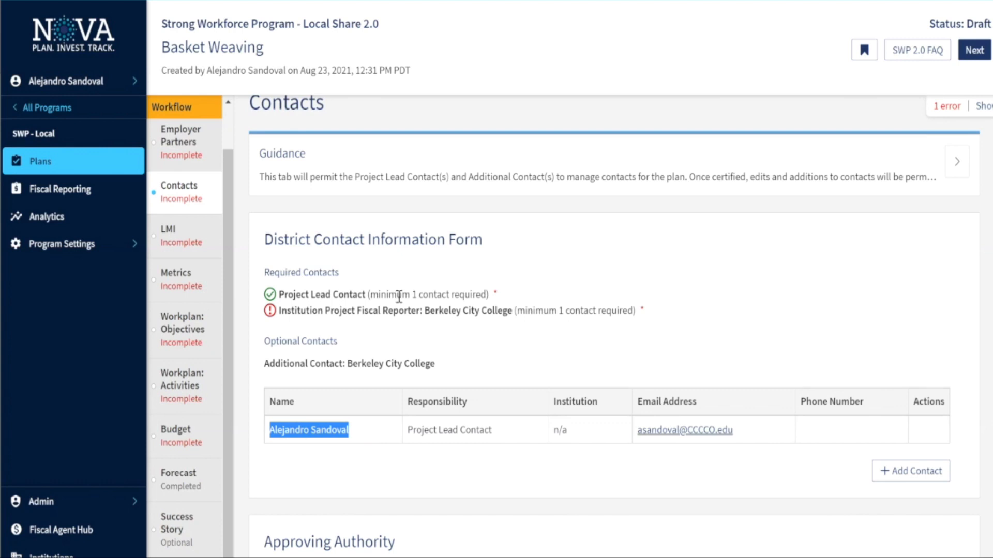
scroll(399, 298, down, 1)
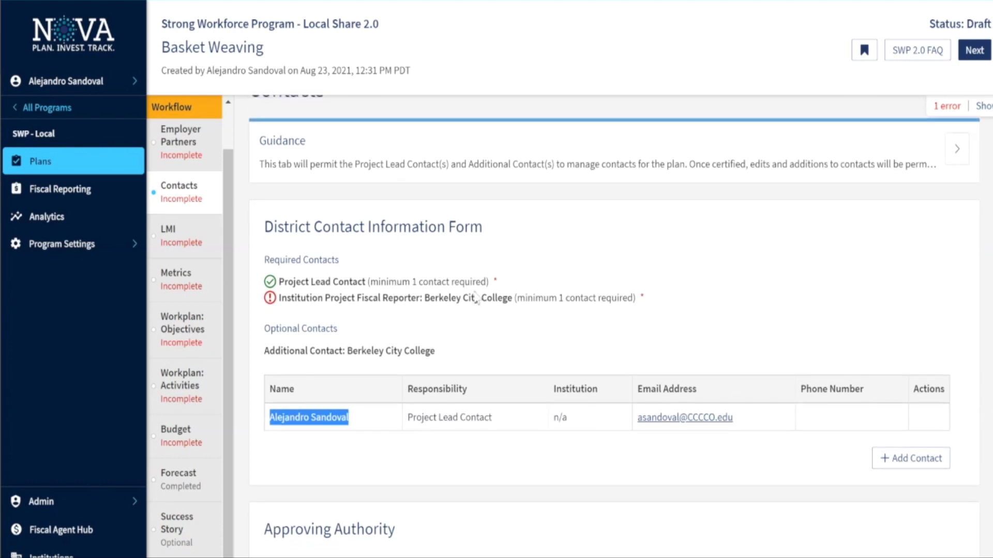
scroll(385, 287, down, 2)
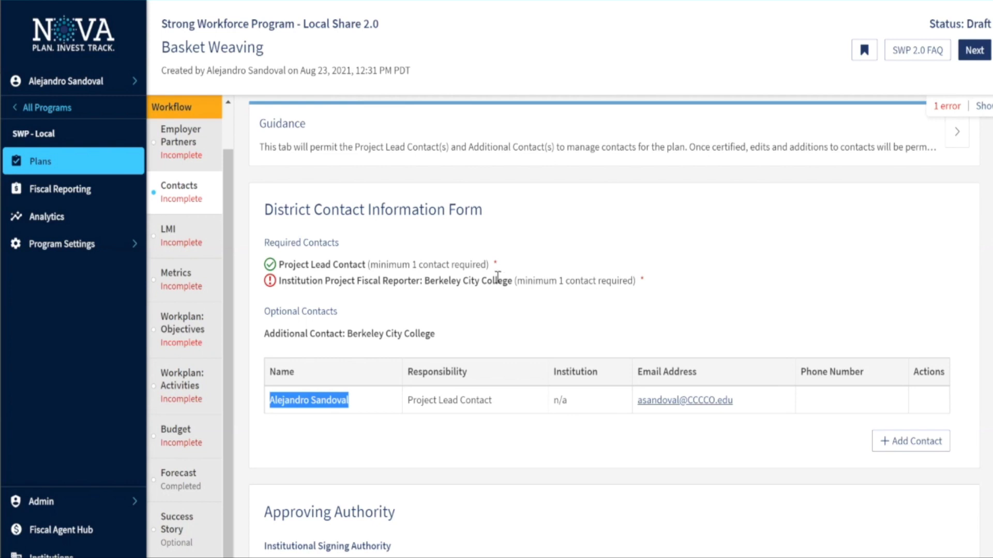
scroll(494, 282, down, 2)
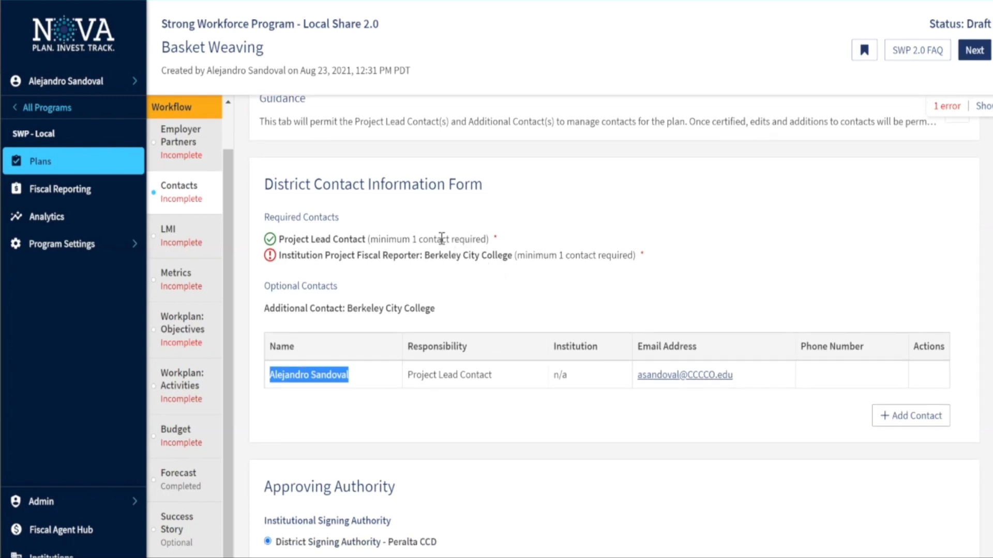
scroll(505, 350, down, 2)
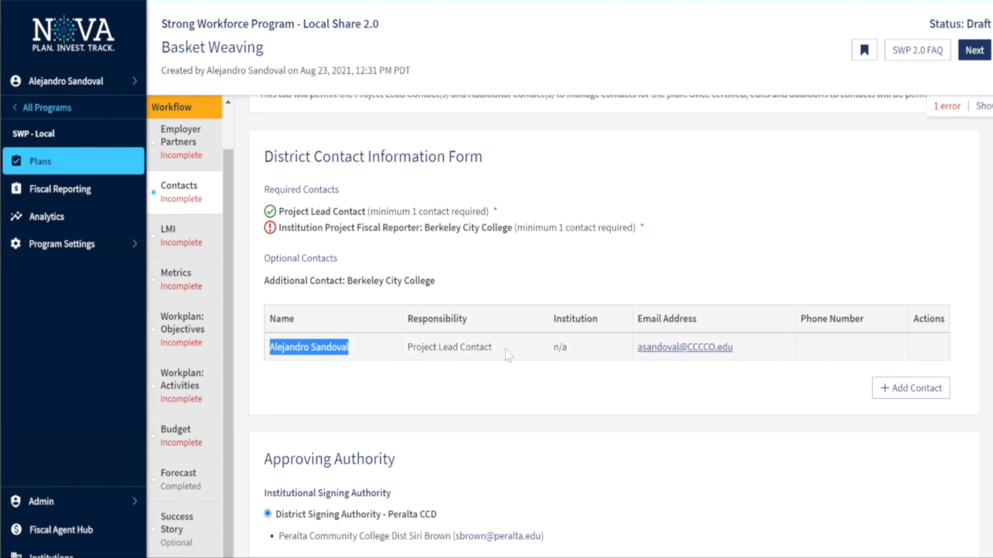
scroll(504, 349, down, 5)
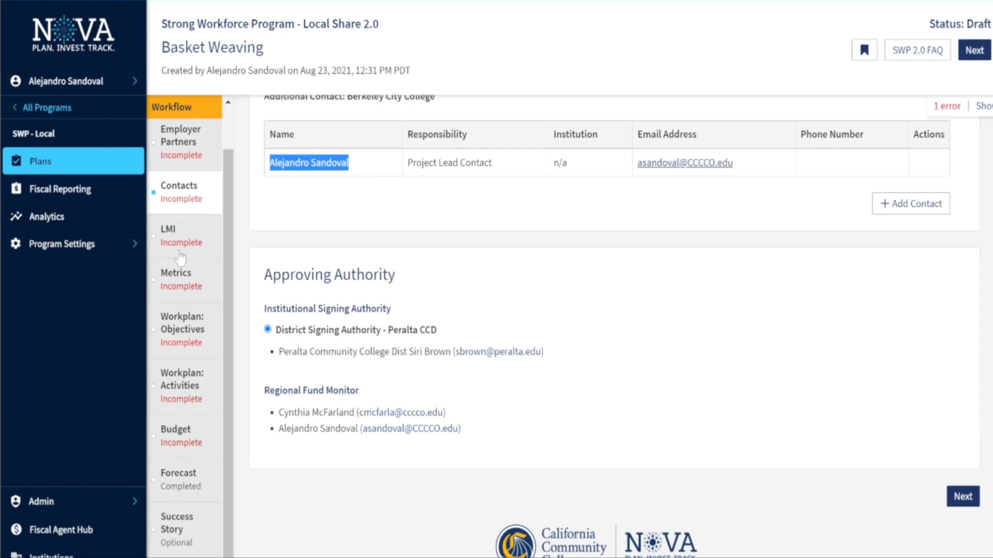
click(204, 246)
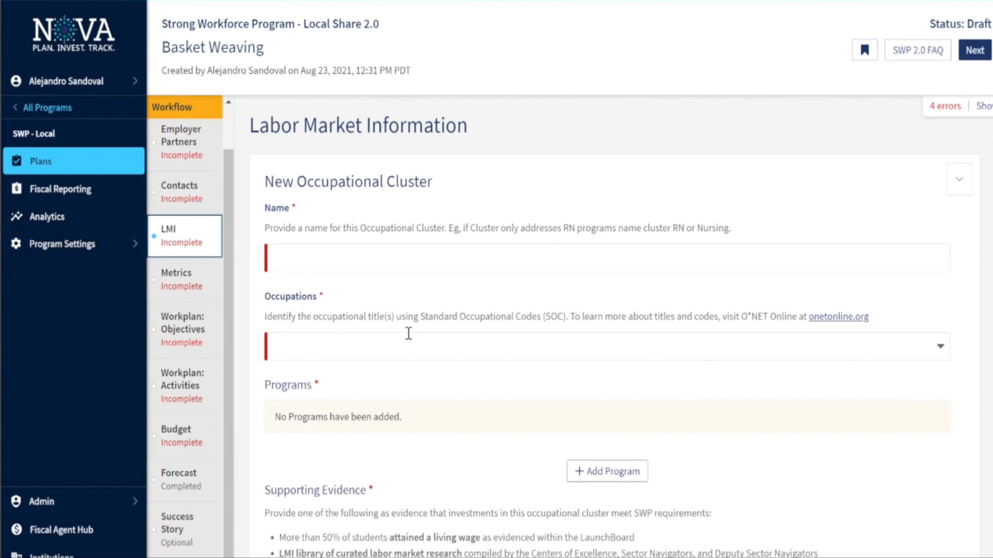
scroll(408, 334, down, 1)
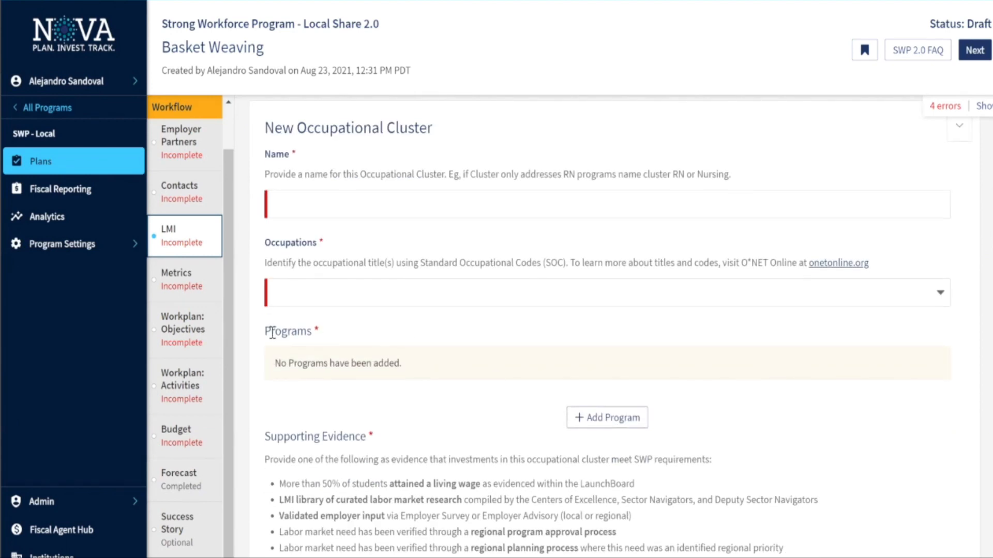
drag(264, 330, 446, 389)
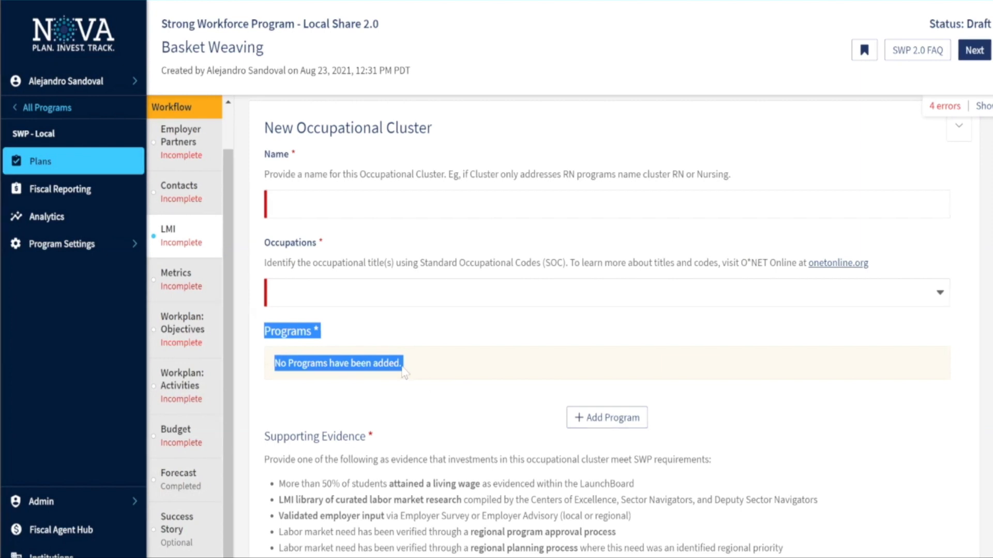
click(336, 373)
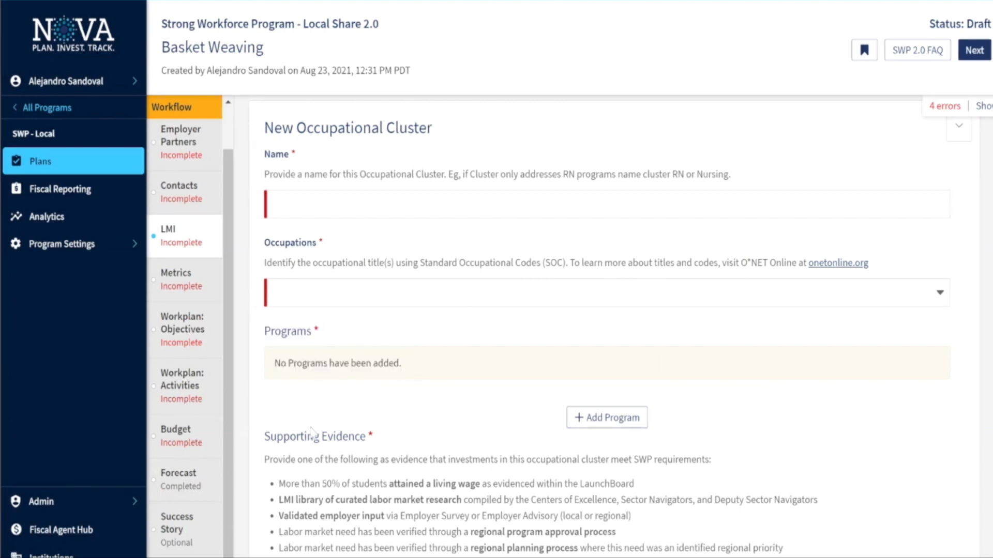
scroll(353, 371, up, 1)
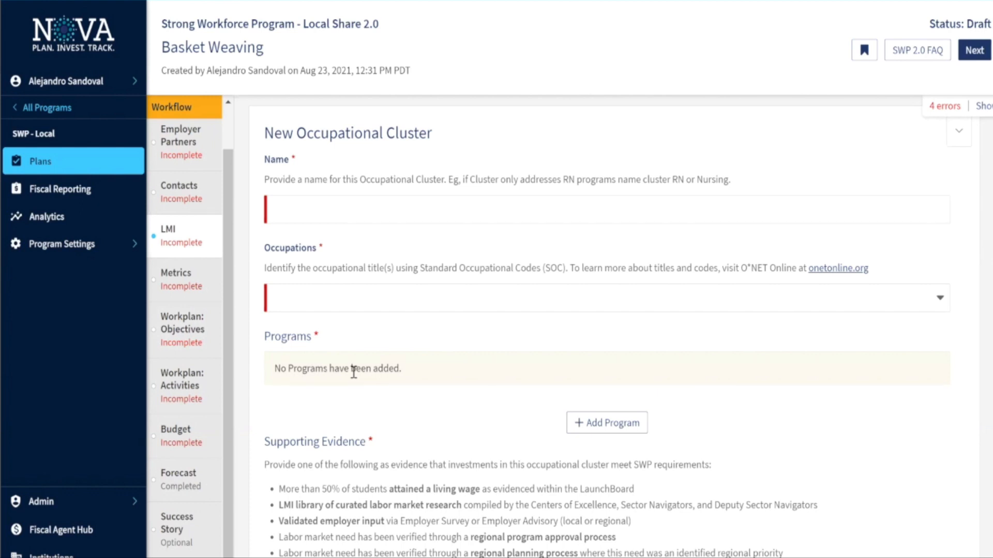
scroll(354, 371, up, 1)
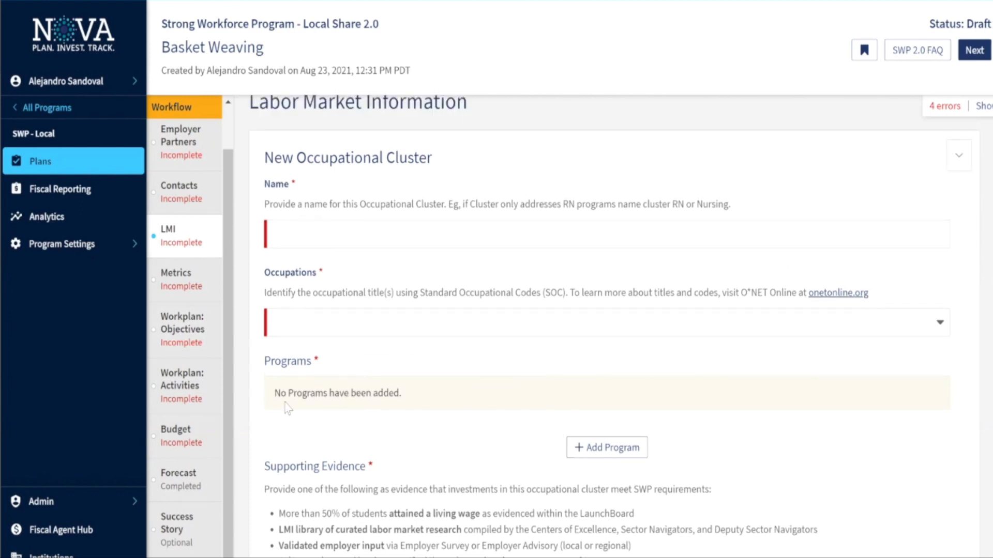
scroll(331, 406, down, 1)
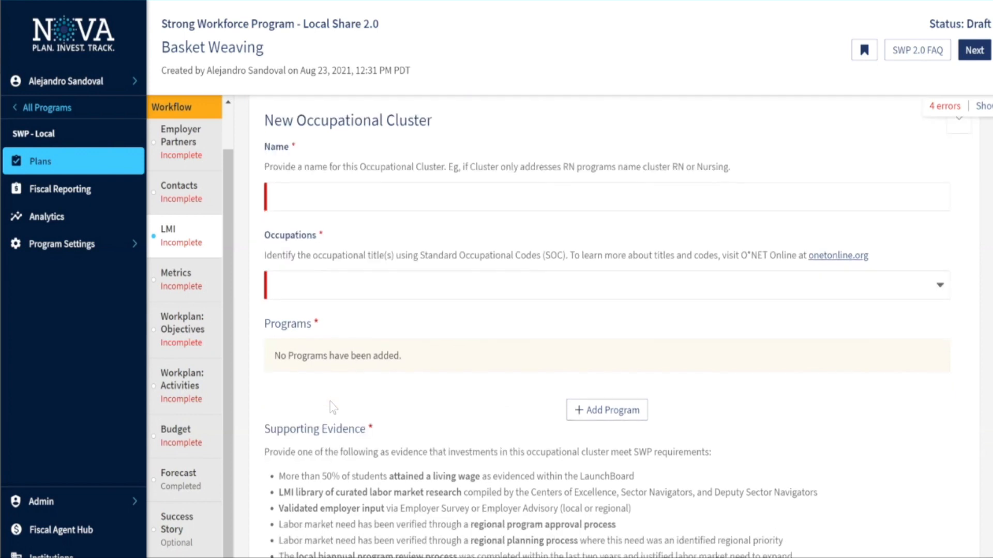
scroll(330, 406, up, 1)
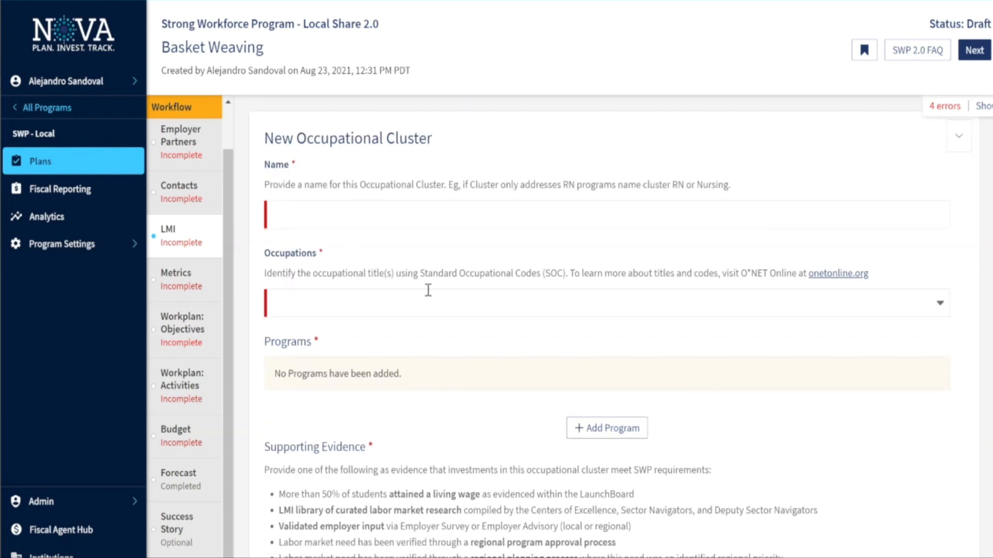
scroll(427, 290, up, 1)
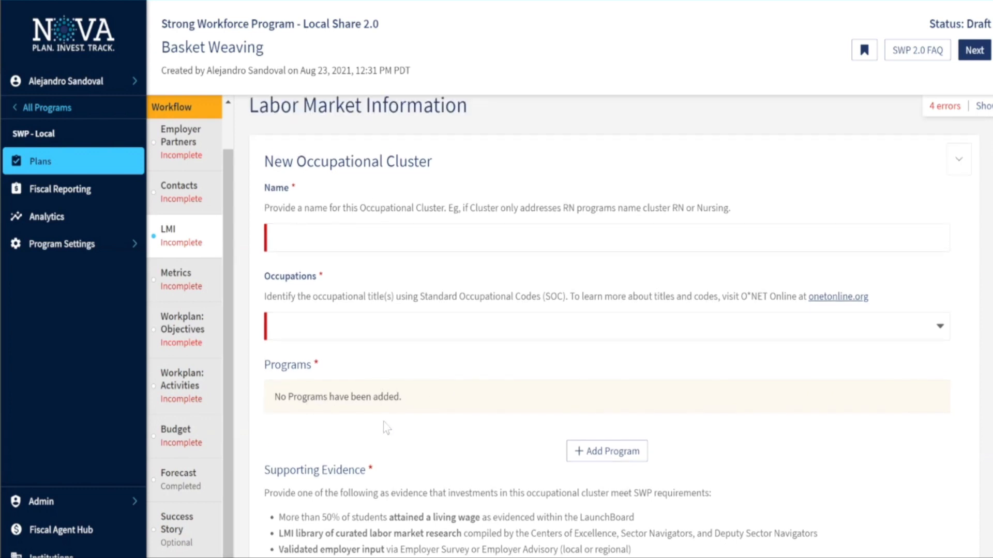
scroll(385, 428, down, 1)
scroll(385, 428, up, 1)
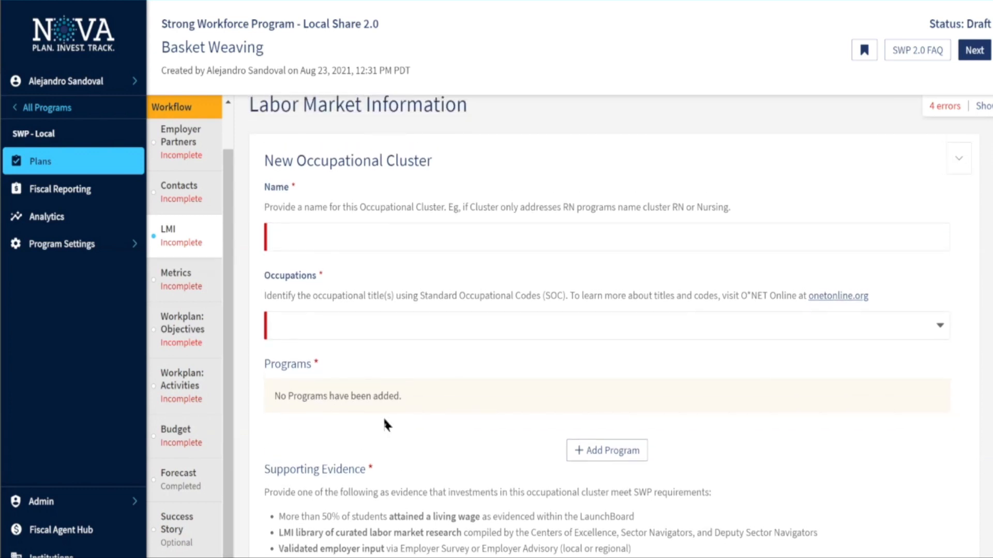
scroll(383, 417, up, 1)
click(352, 251)
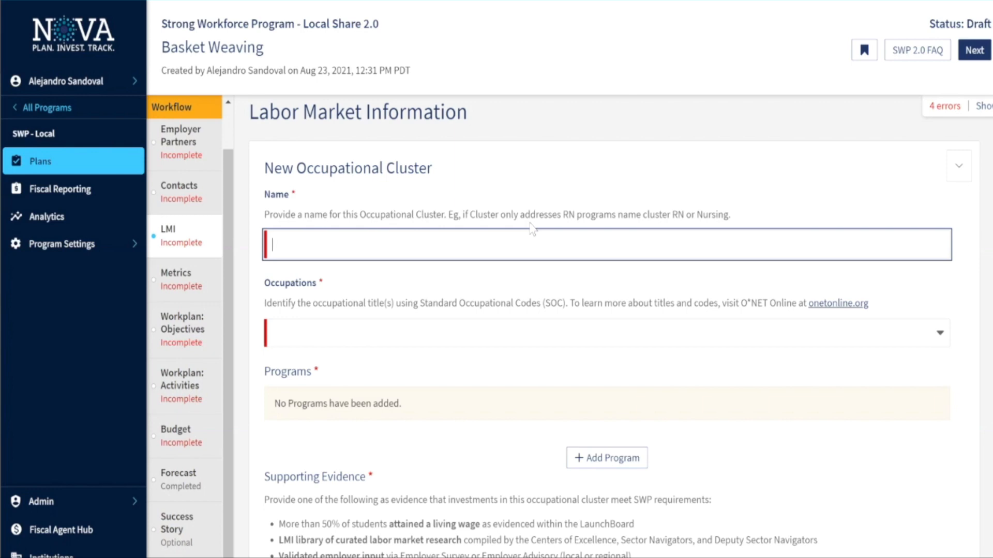
Scroll past Supporting Evidence and tick 'Provide Supply and Demand Data' to reveal the cluster's Demand section
scroll(517, 258, down, 3)
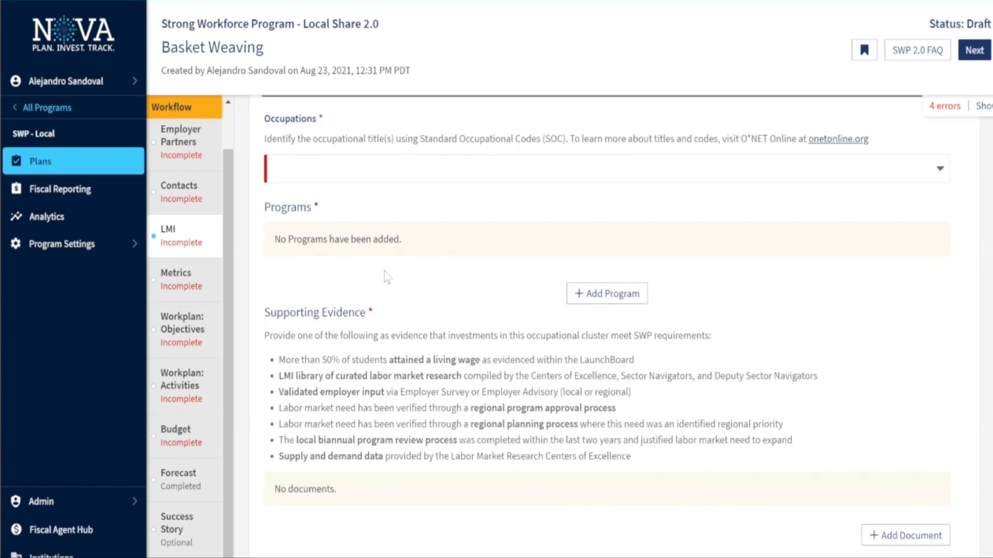
scroll(476, 247, down, 1)
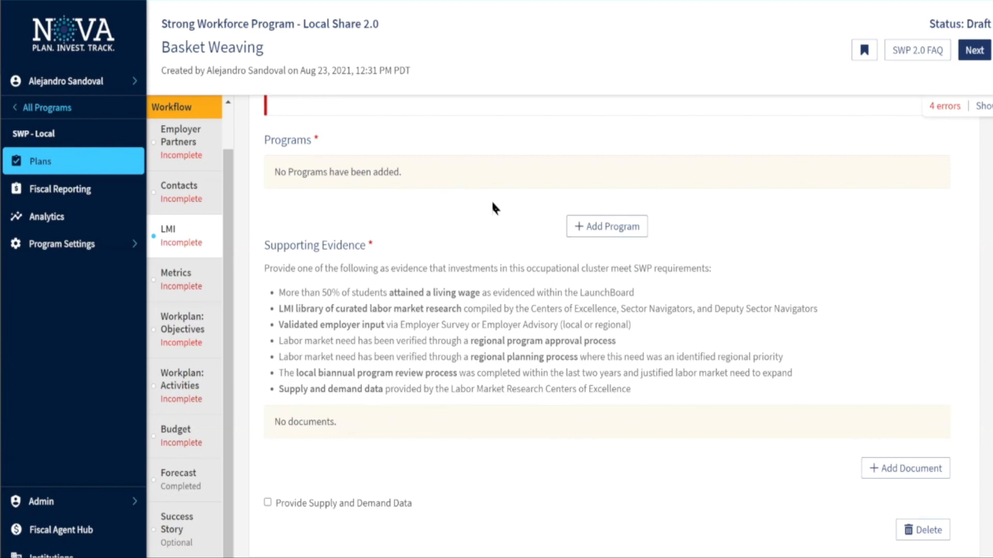
scroll(493, 204, down, 1)
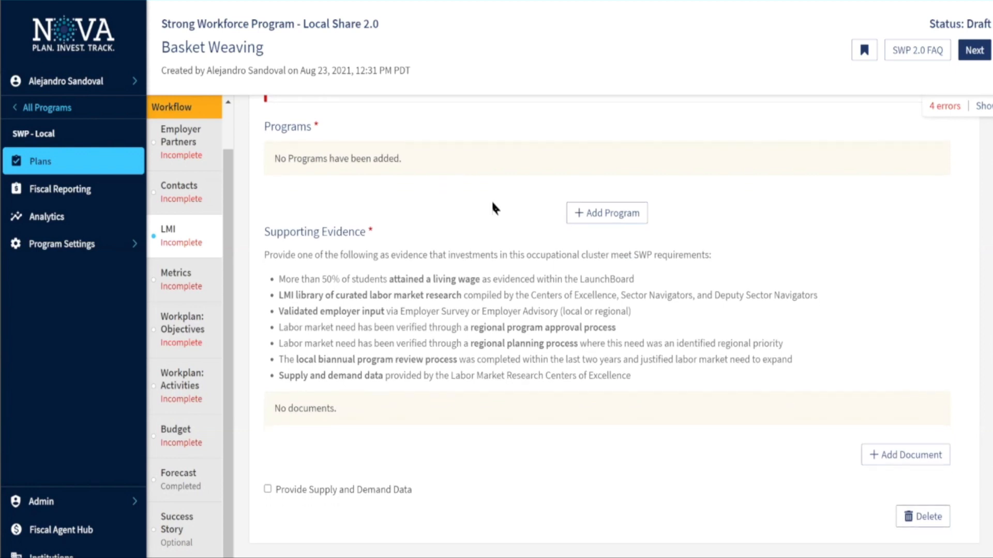
scroll(301, 346, down, 1)
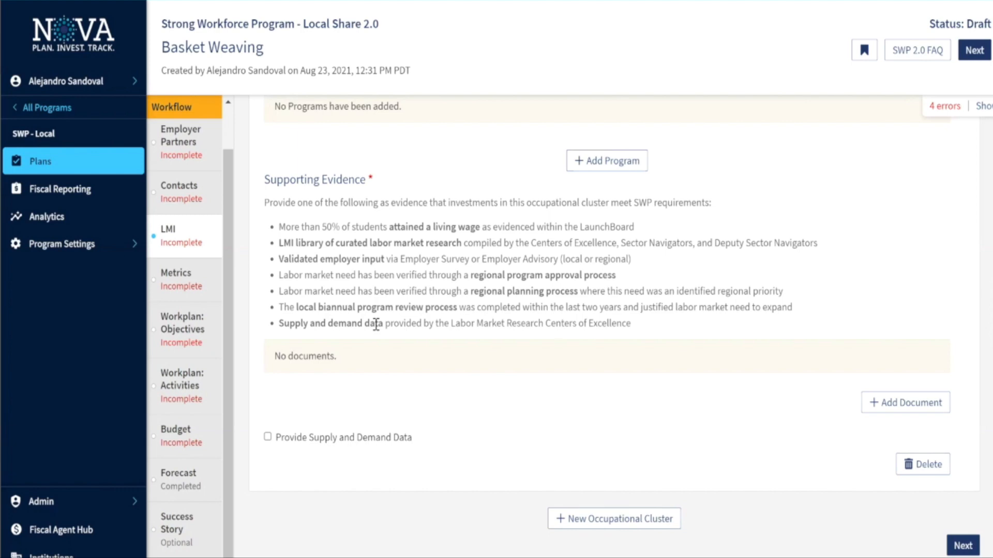
click(268, 437)
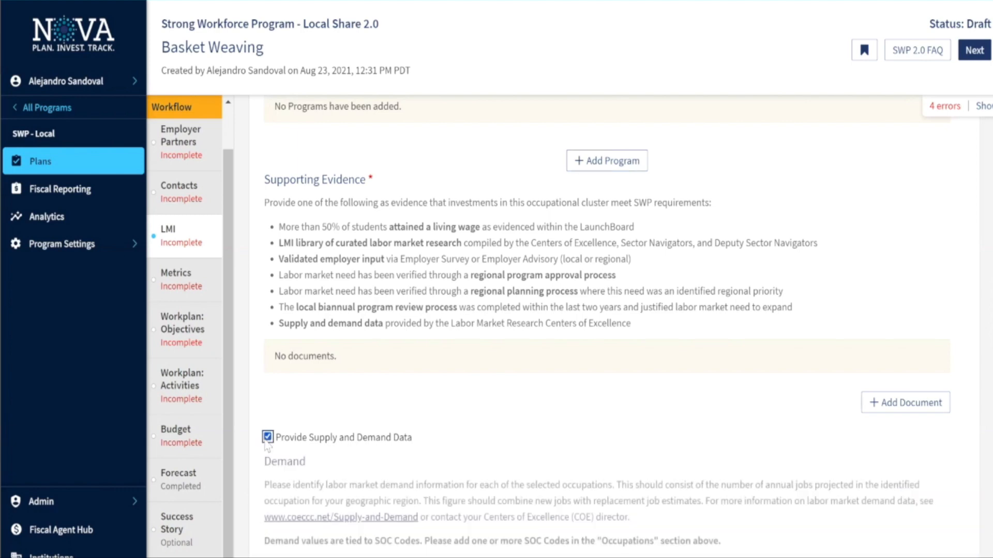
Scroll through the Demand and Supply data, clearing an accidental text selection
scroll(385, 328, down, 3)
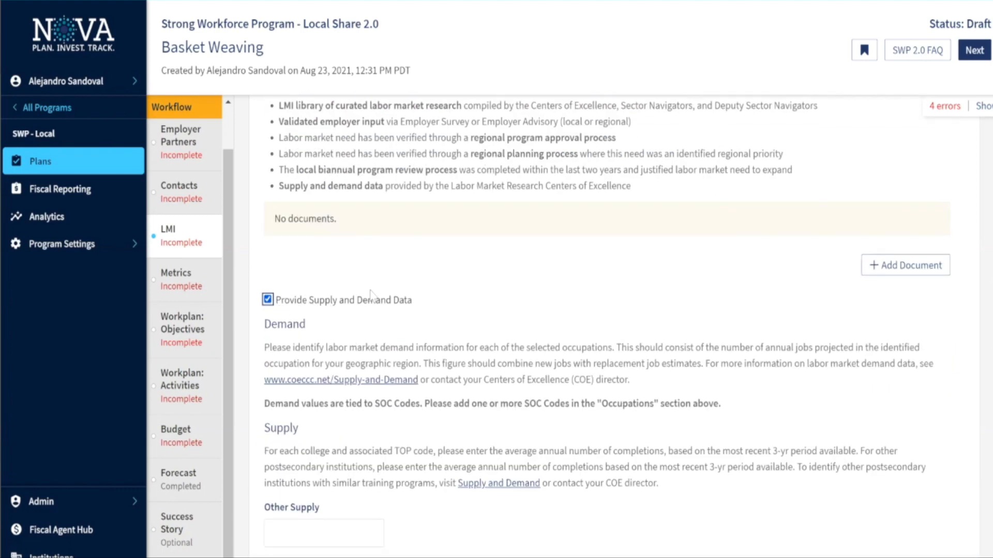
scroll(436, 288, up, 3)
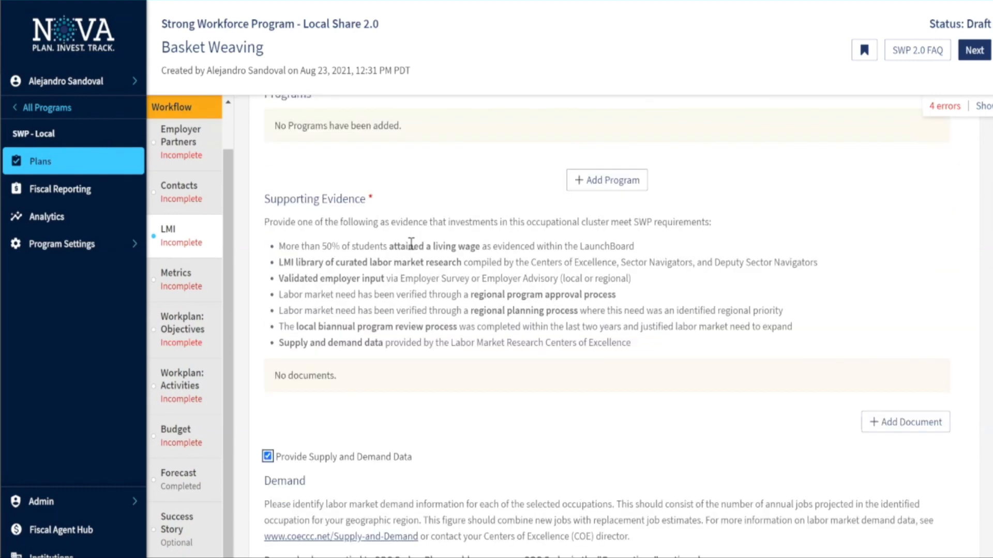
drag(382, 205, 291, 210)
click(385, 310)
scroll(385, 310, down, 6)
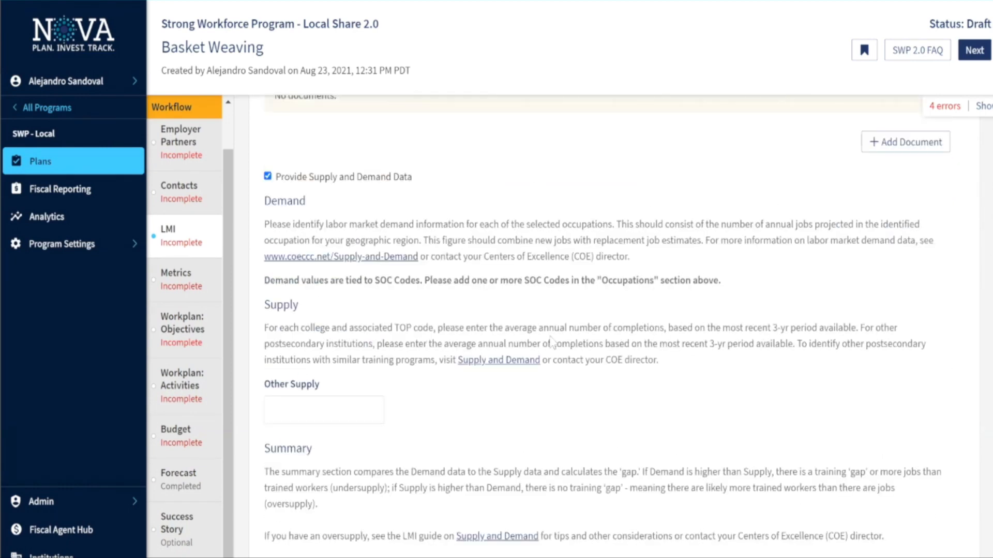
scroll(554, 324, down, 4)
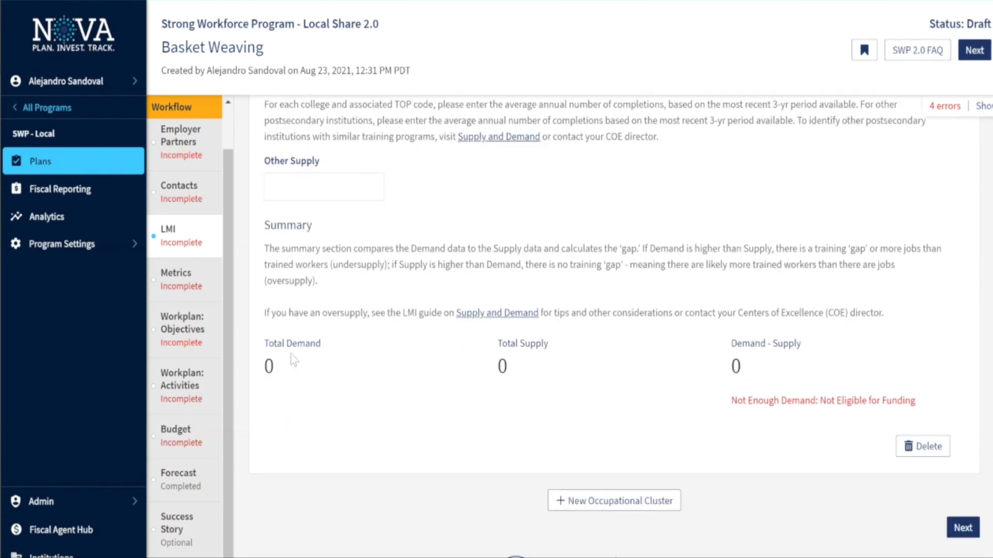
scroll(460, 406, up, 2)
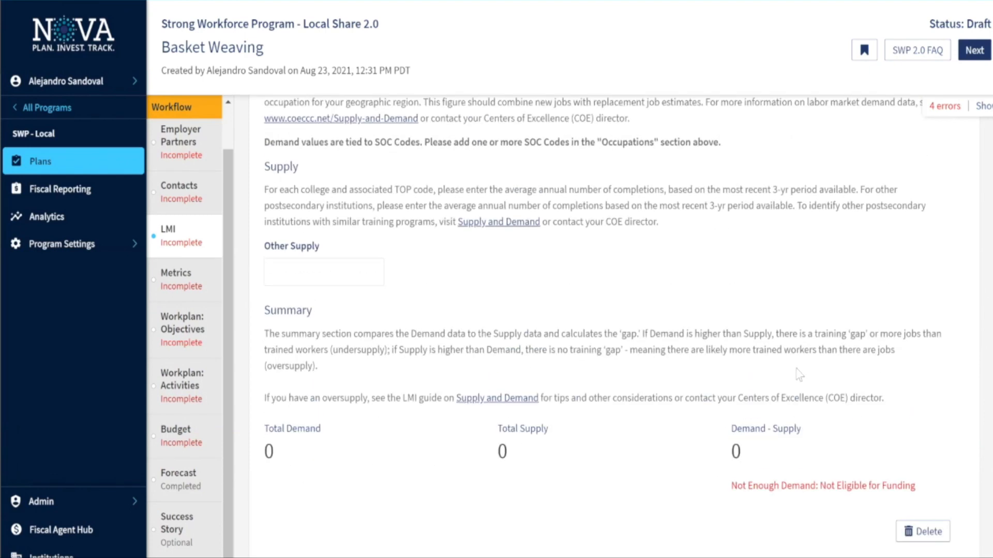
scroll(781, 362, up, 7)
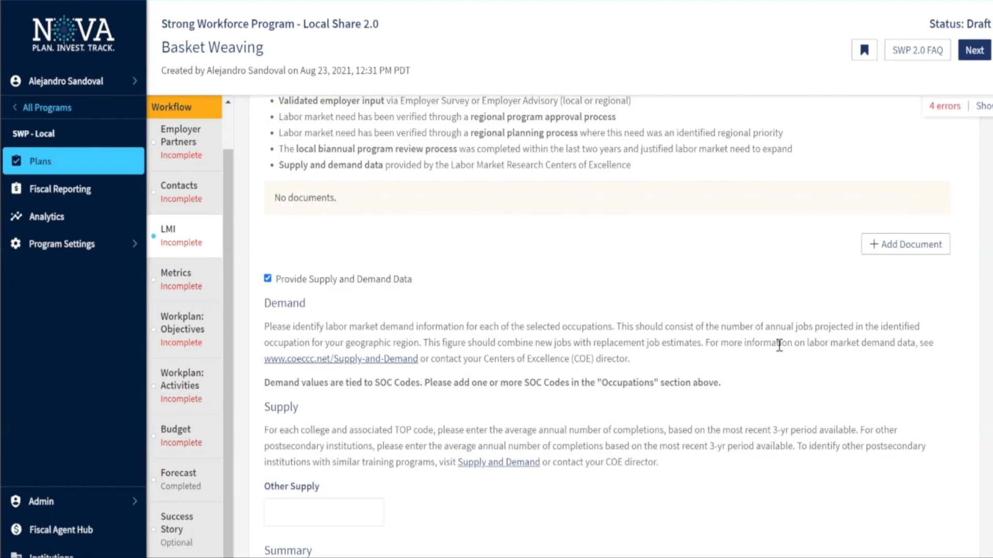
scroll(781, 351, up, 1)
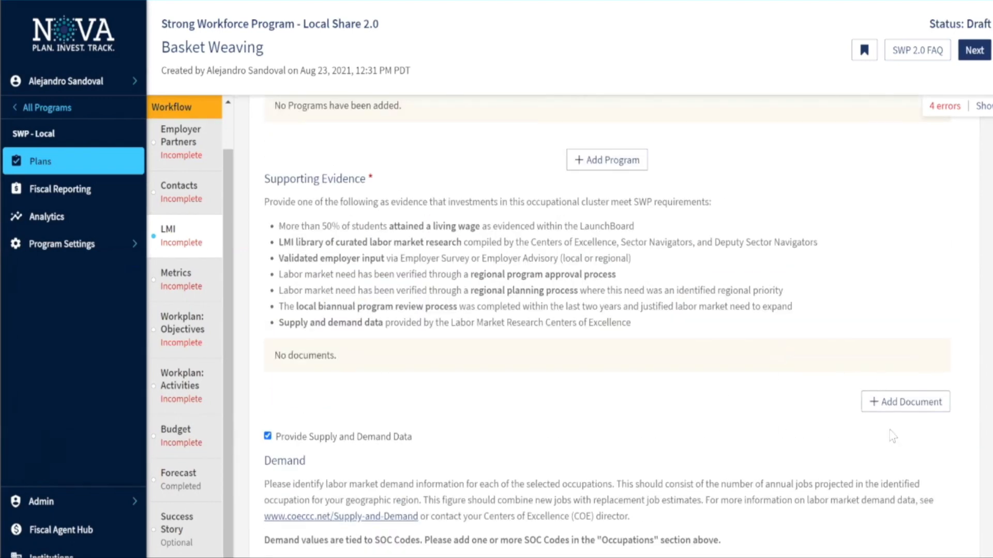
Review the supply and demand Summary and start adding a supporting evidence document
scroll(636, 337, down, 4)
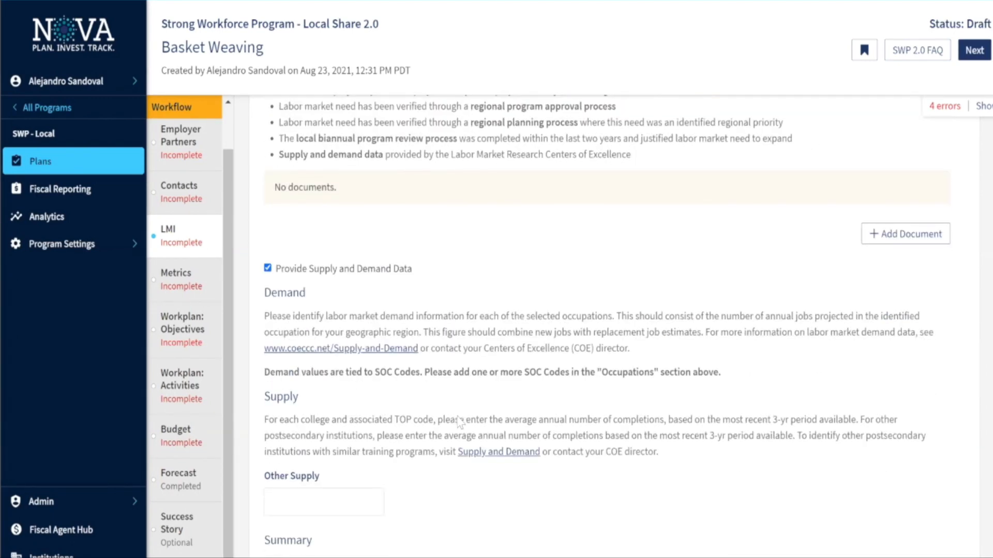
scroll(529, 409, down, 4)
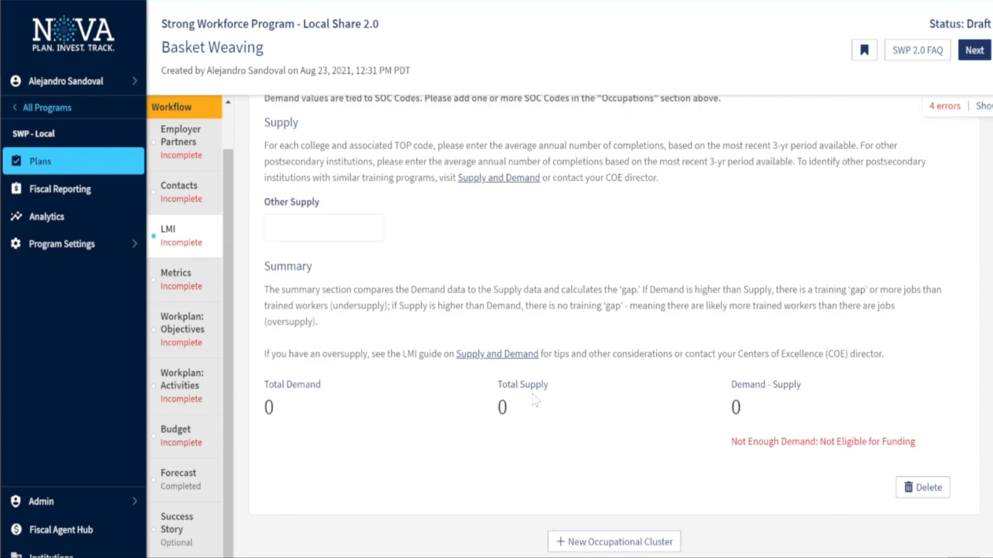
scroll(733, 412, up, 5)
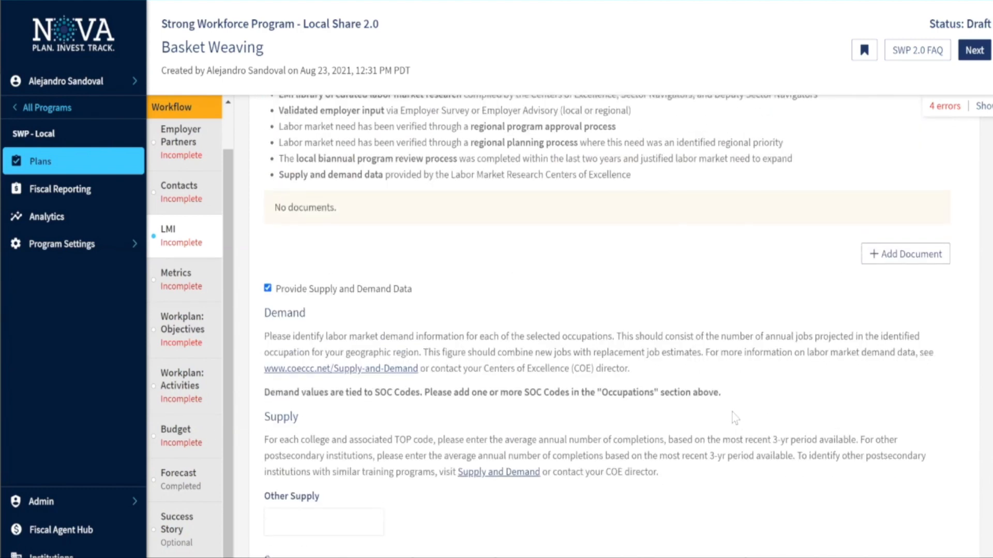
scroll(734, 418, up, 2)
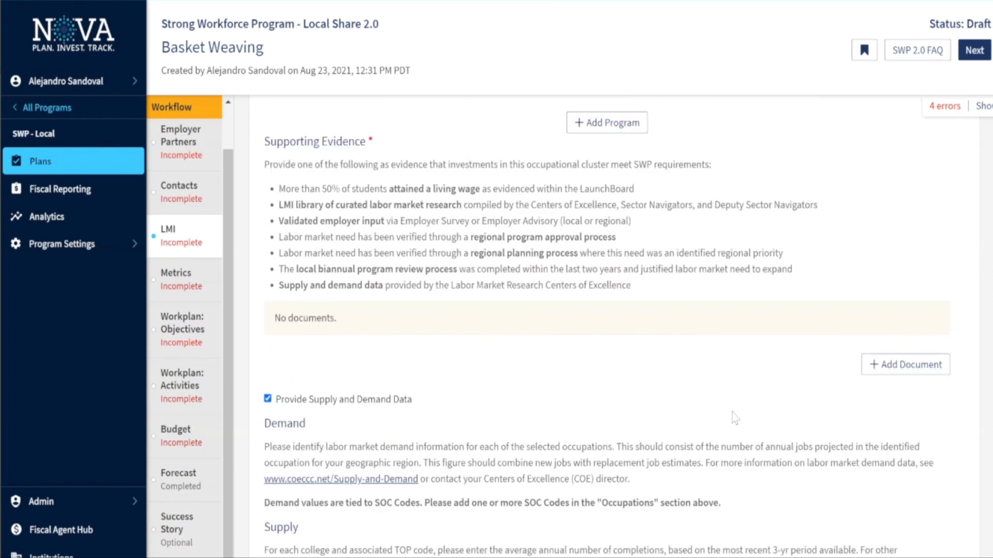
scroll(716, 313, down, 1)
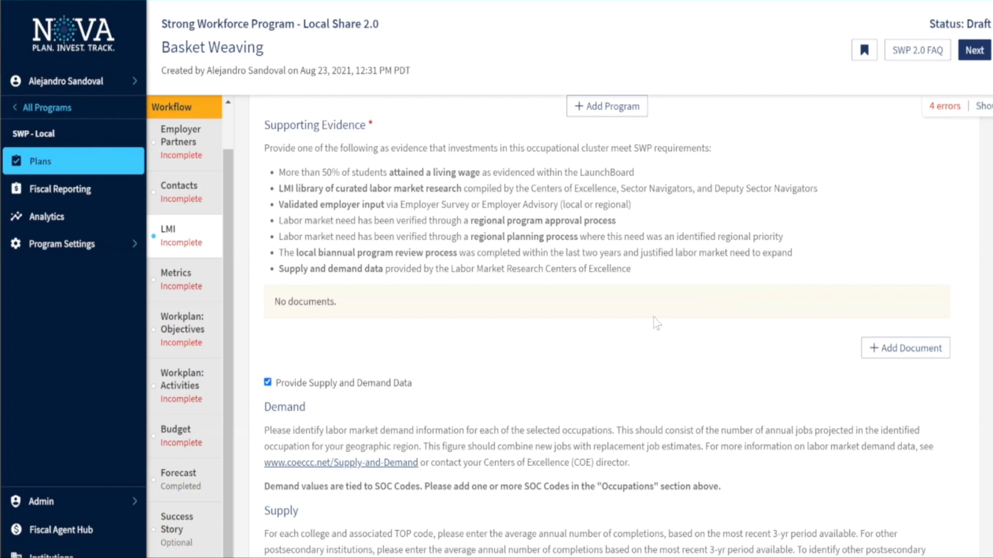
scroll(724, 321, down, 1)
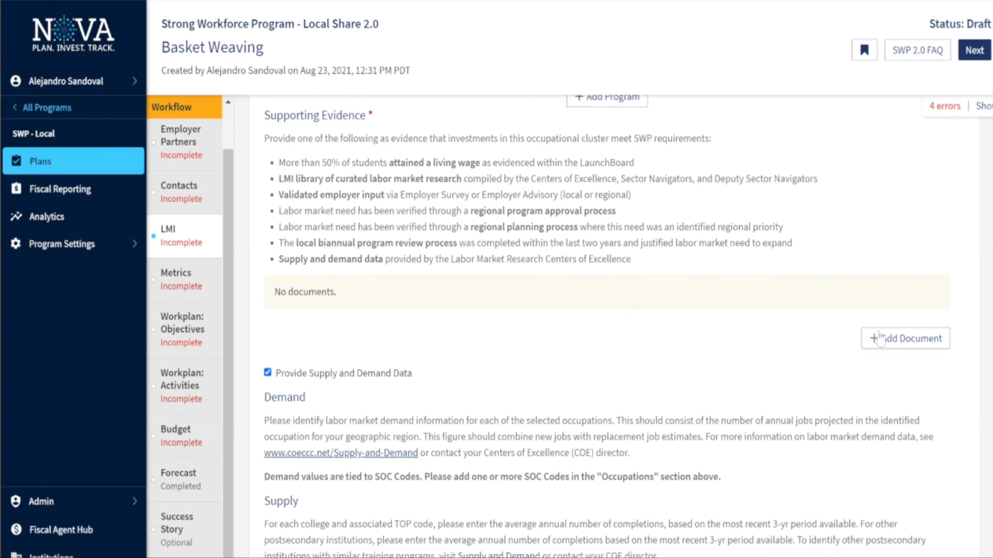
click(880, 336)
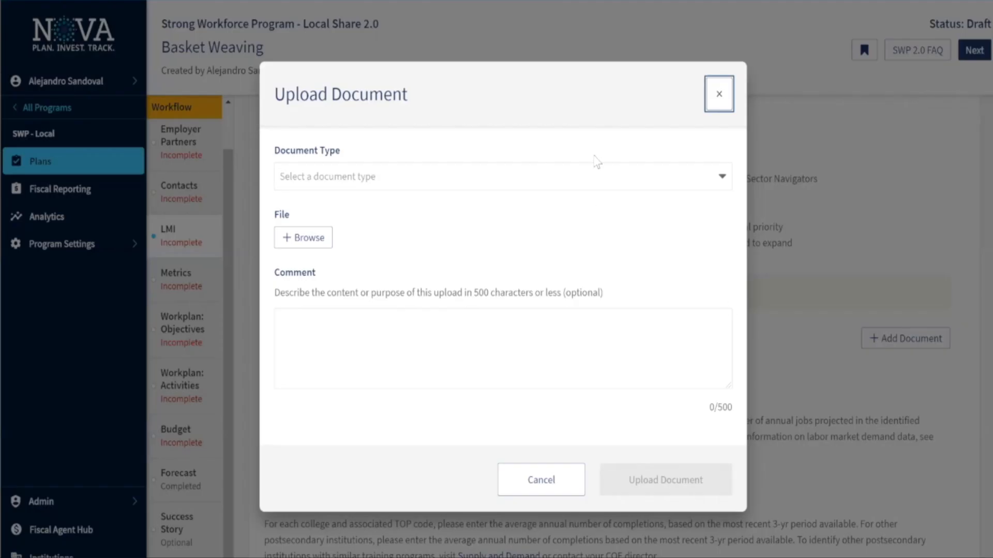
click(510, 171)
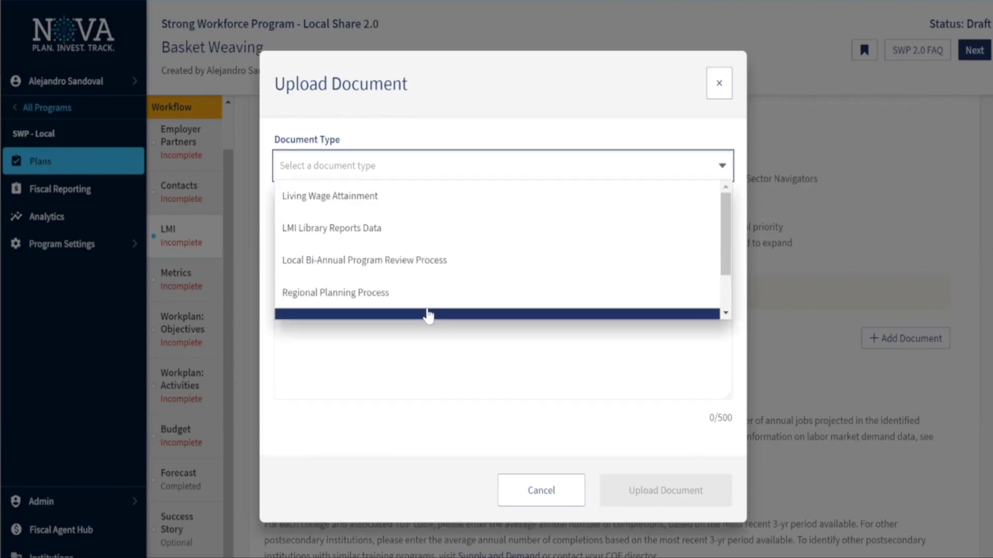
scroll(396, 225, down, 1)
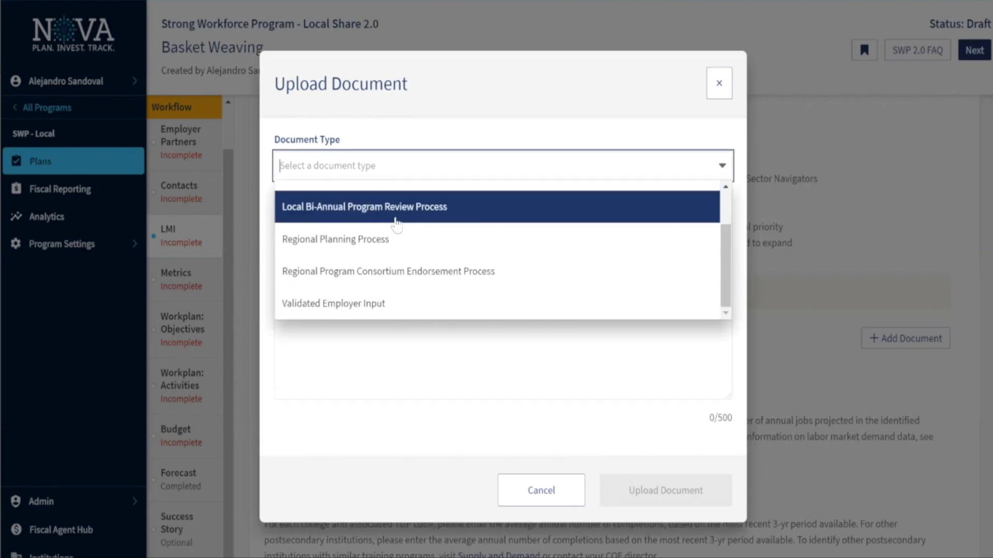
scroll(408, 218, up, 1)
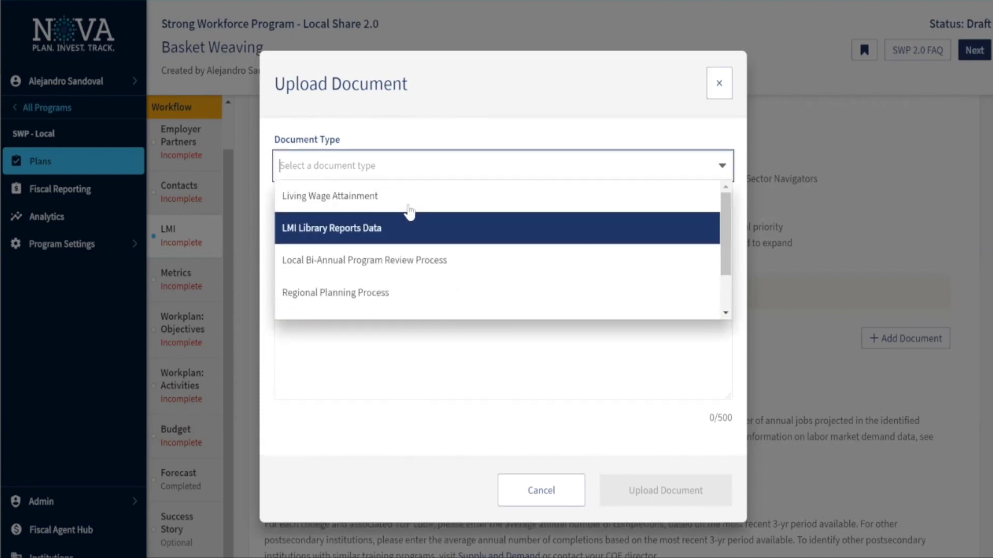
click(381, 233)
click(330, 325)
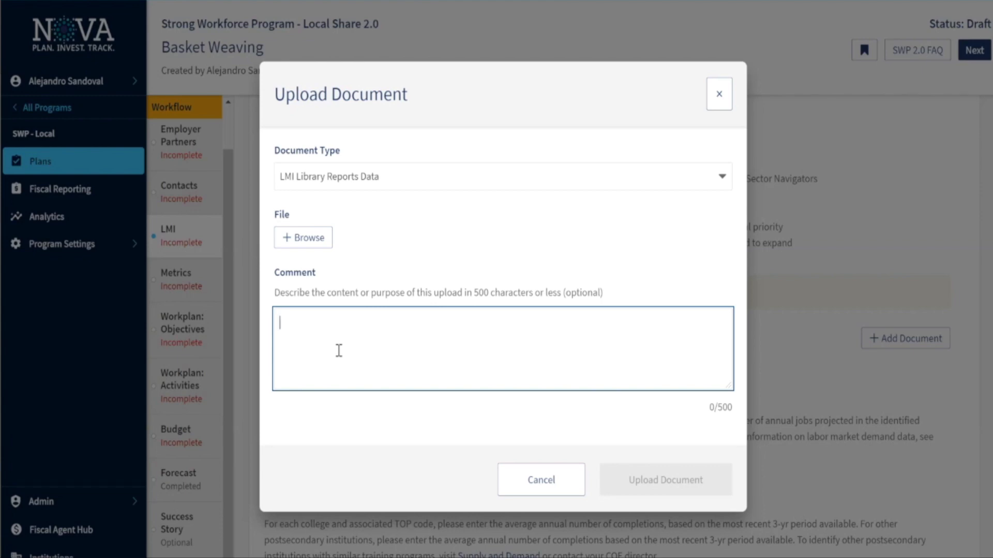
click(525, 474)
scroll(505, 377, down, 3)
scroll(506, 375, down, 3)
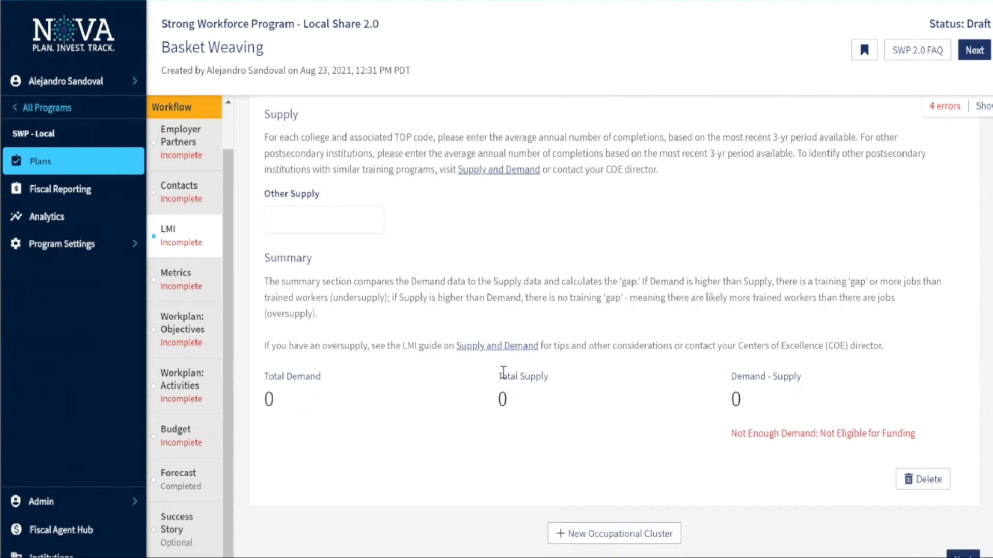
scroll(526, 321, down, 1)
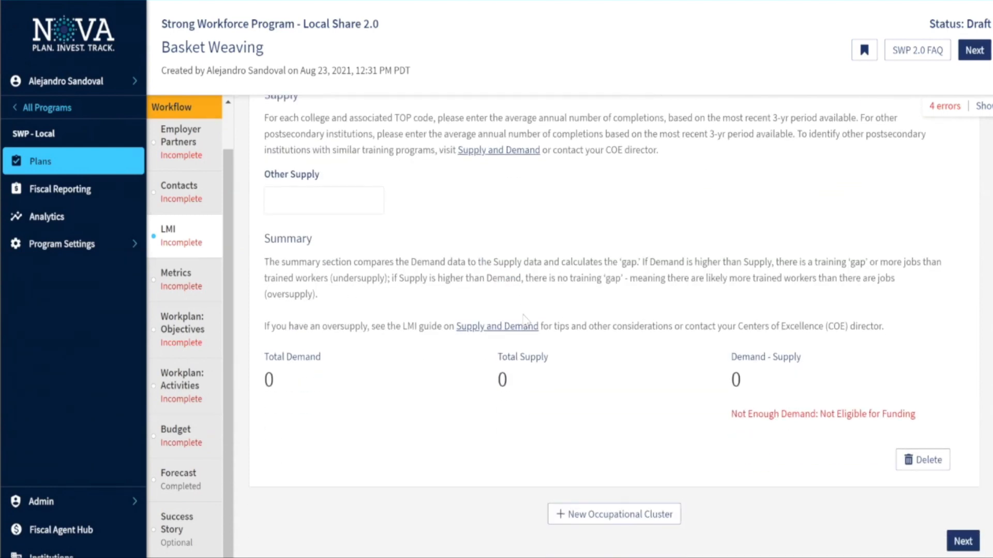
scroll(524, 318, up, 15)
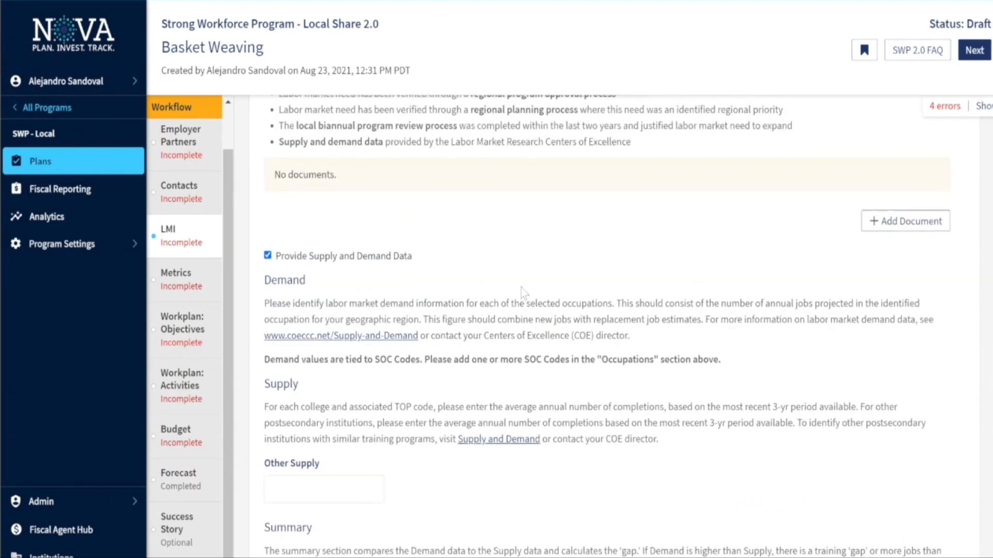
scroll(523, 292, up, 2)
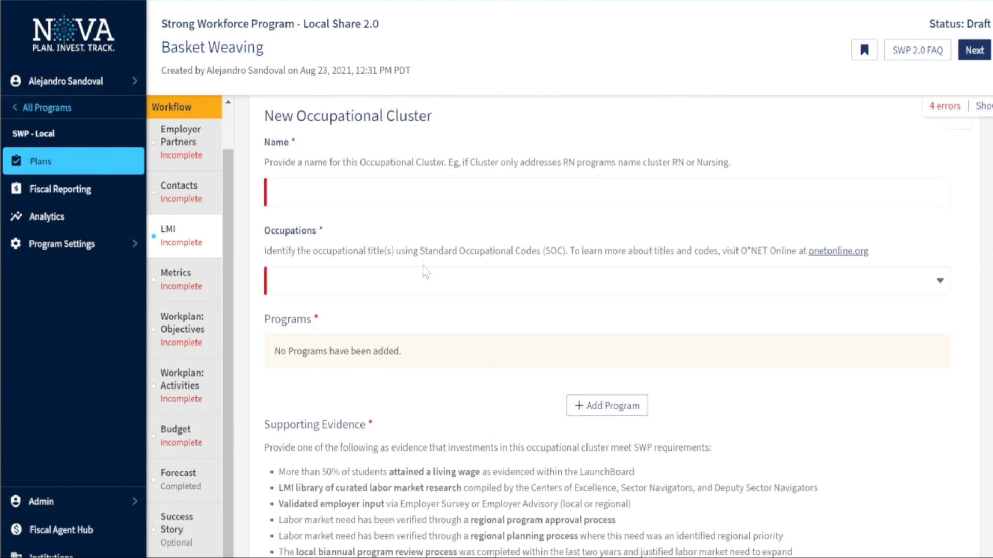
In Metrics, pair the Completion goal with Median Change in Earnings for SWP Exiting Students
click(201, 304)
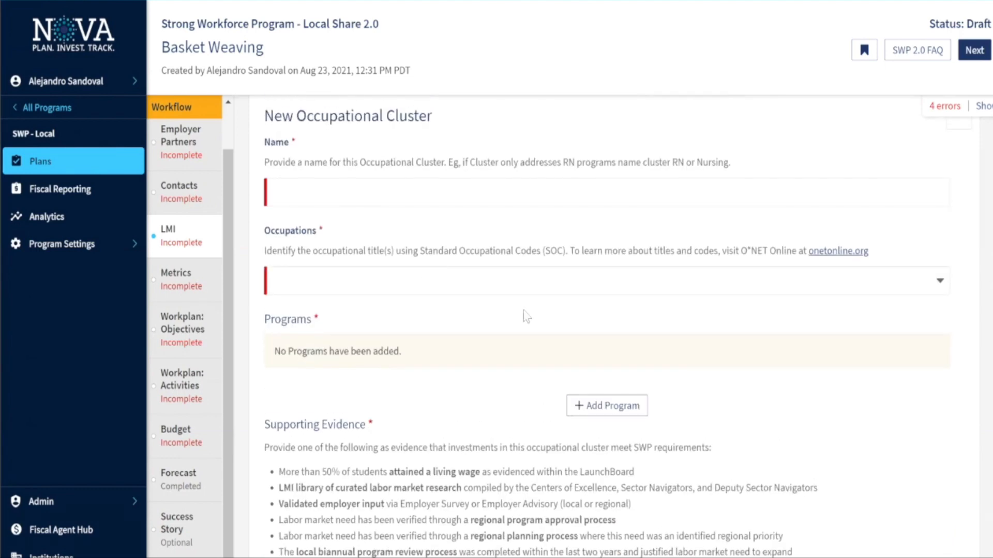
scroll(549, 298, down, 1)
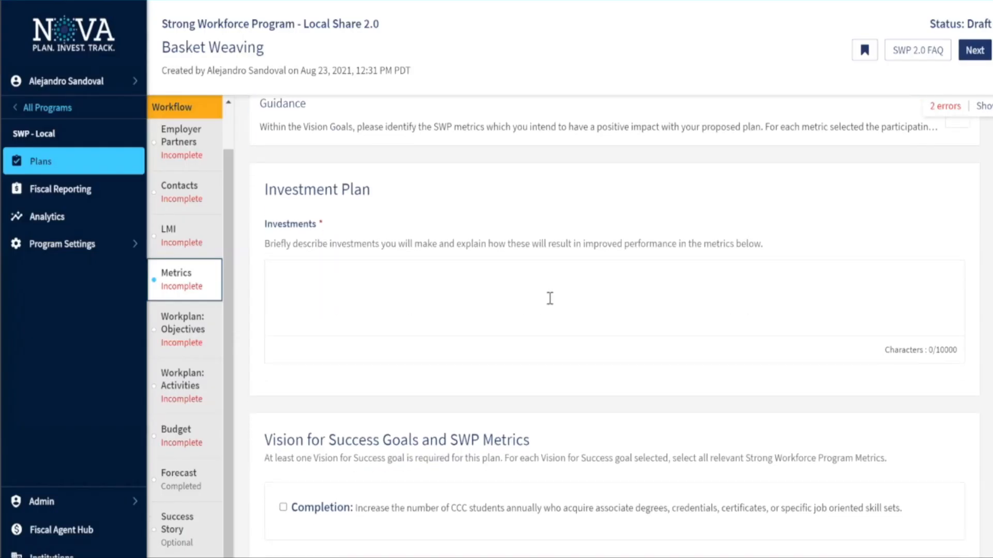
scroll(470, 249, down, 1)
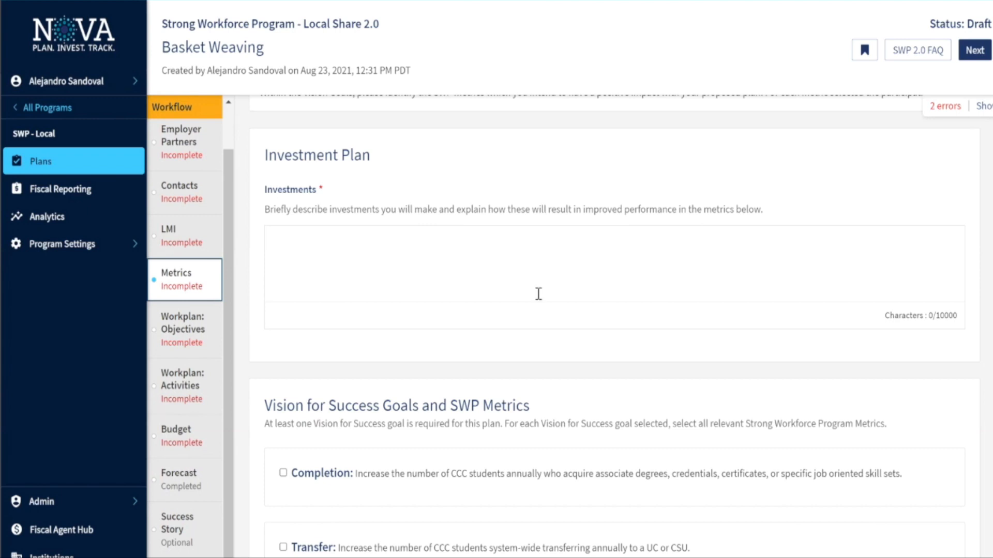
scroll(539, 293, down, 5)
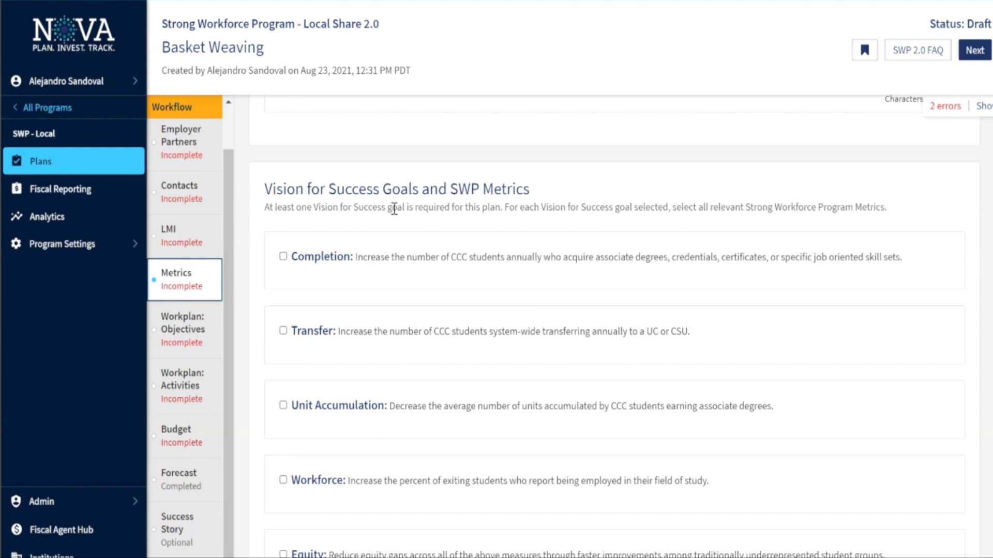
scroll(394, 209, down, 1)
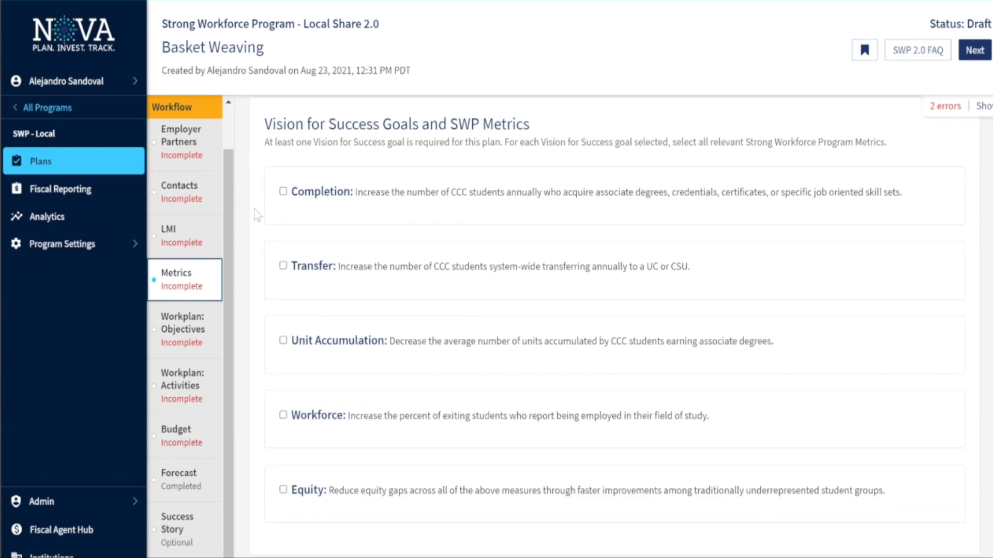
click(283, 191)
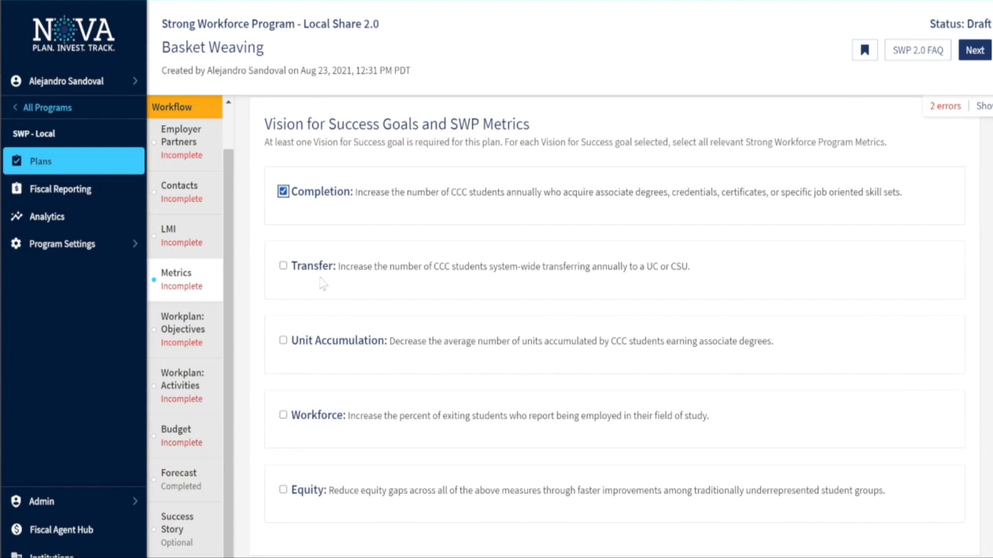
click(332, 239)
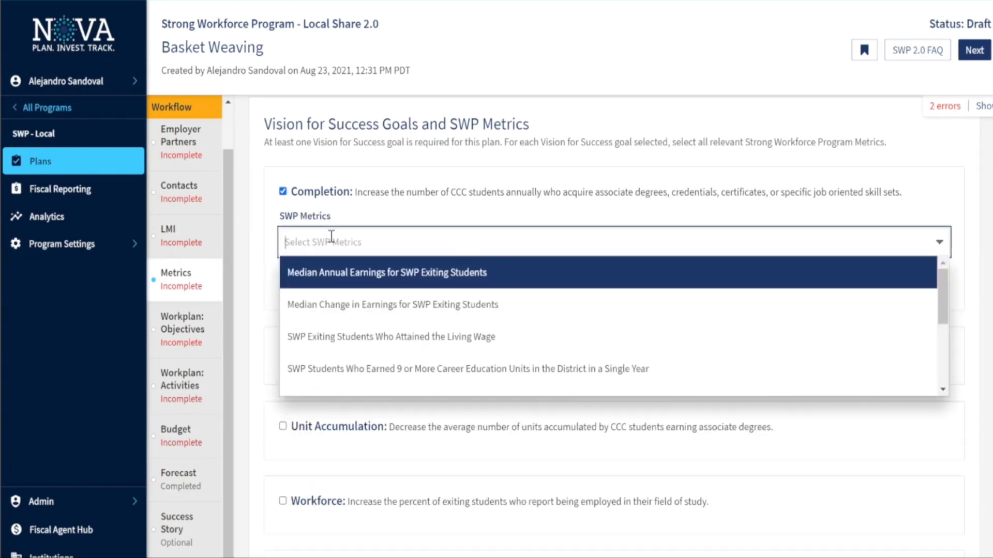
click(353, 305)
Pair the Transfer goal with the Strong Workforce Program Students metric
click(282, 322)
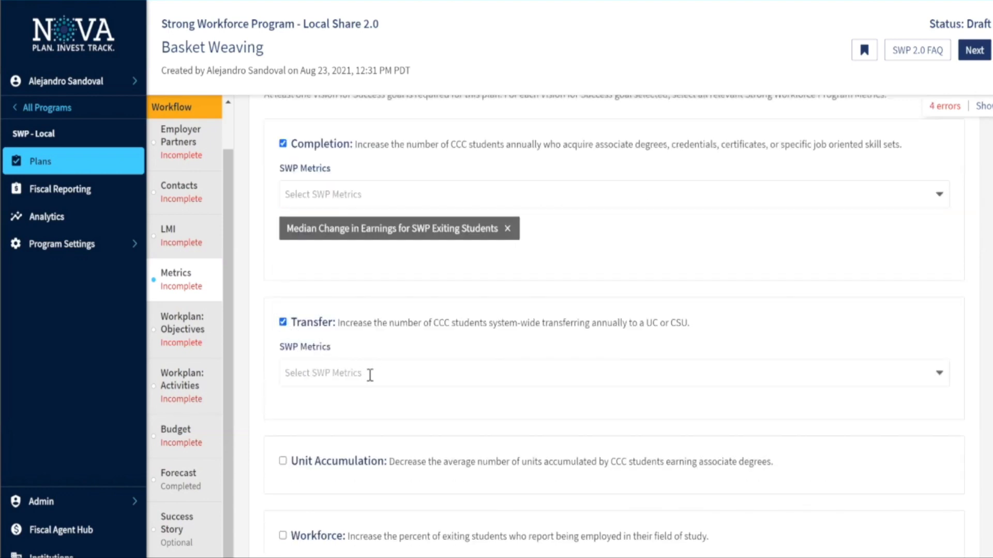
click(370, 373)
scroll(383, 420, down, 2)
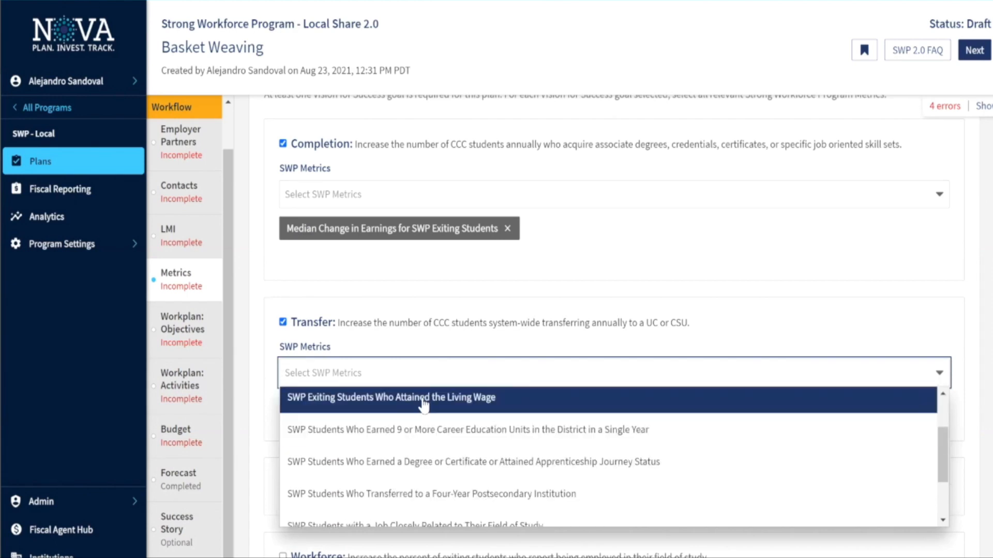
scroll(464, 410, down, 5)
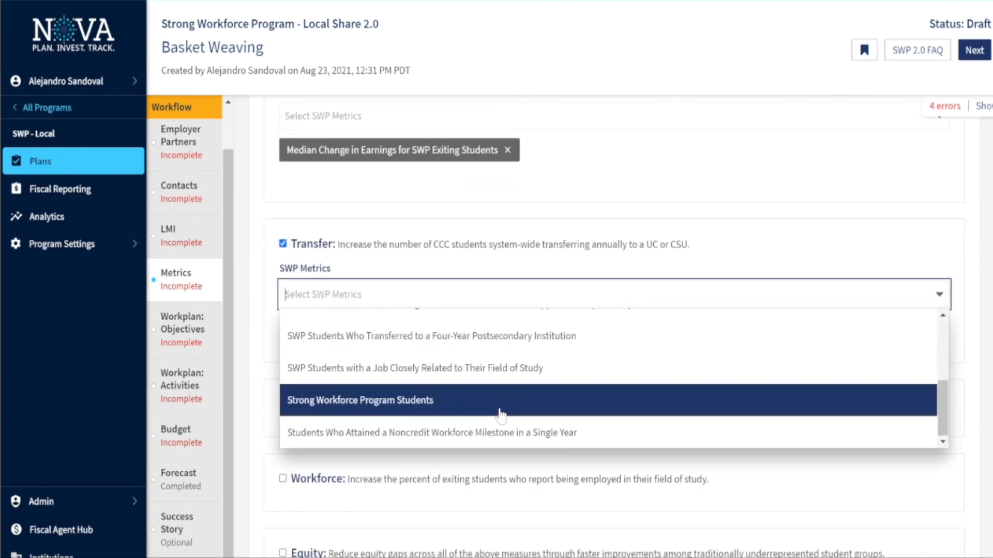
click(499, 411)
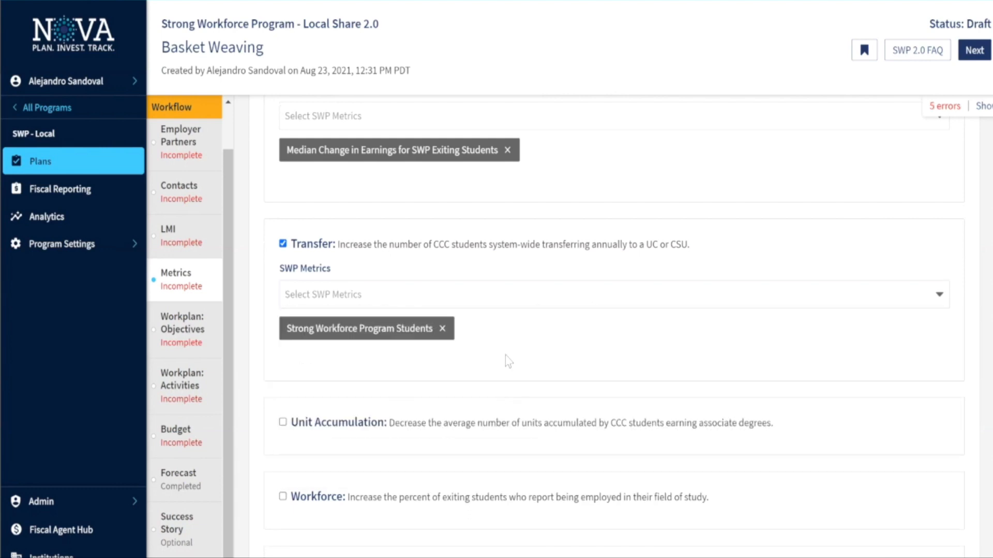
scroll(504, 355, down, 7)
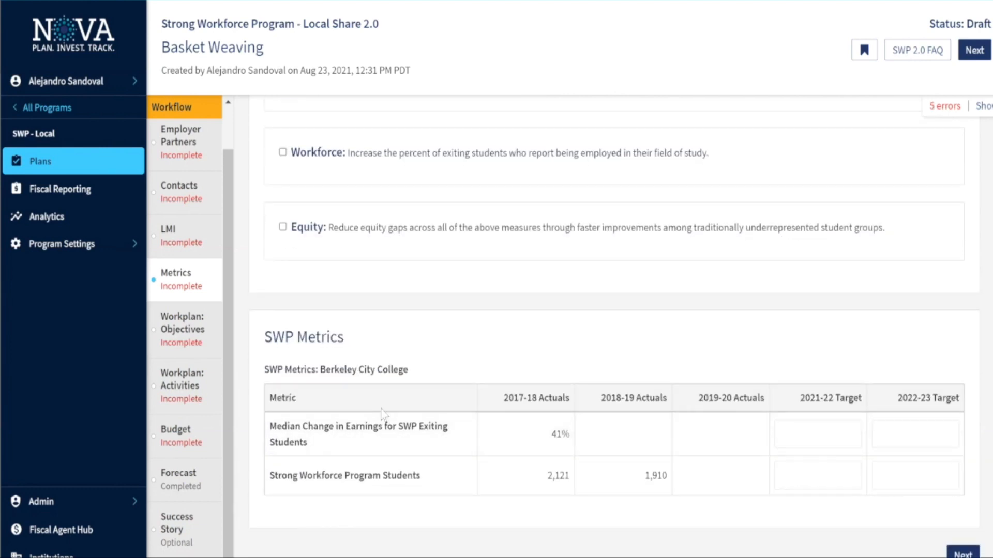
Highlight the 41% and 2,121 2017-18 actual values in the SWP Metrics table
scroll(305, 180, up, 2)
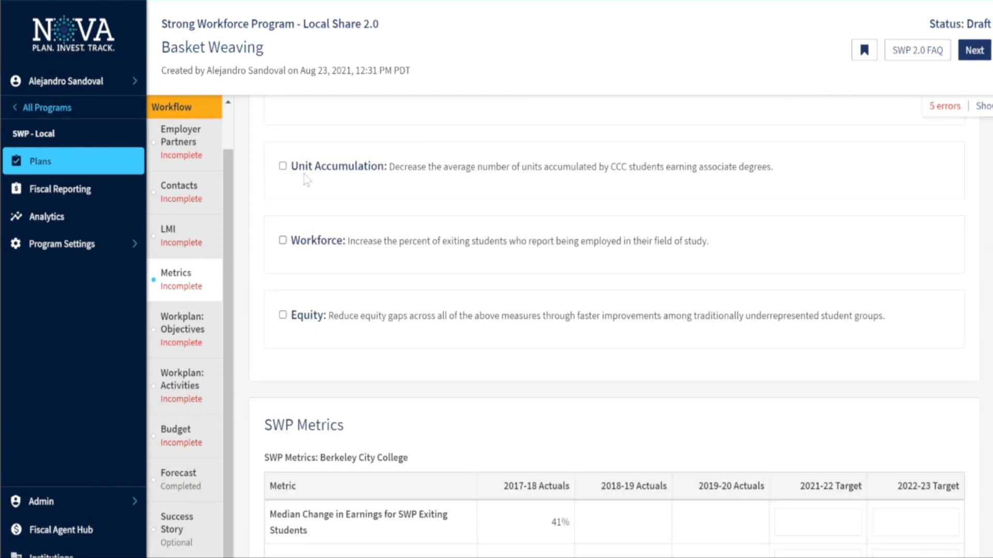
scroll(343, 232, up, 3)
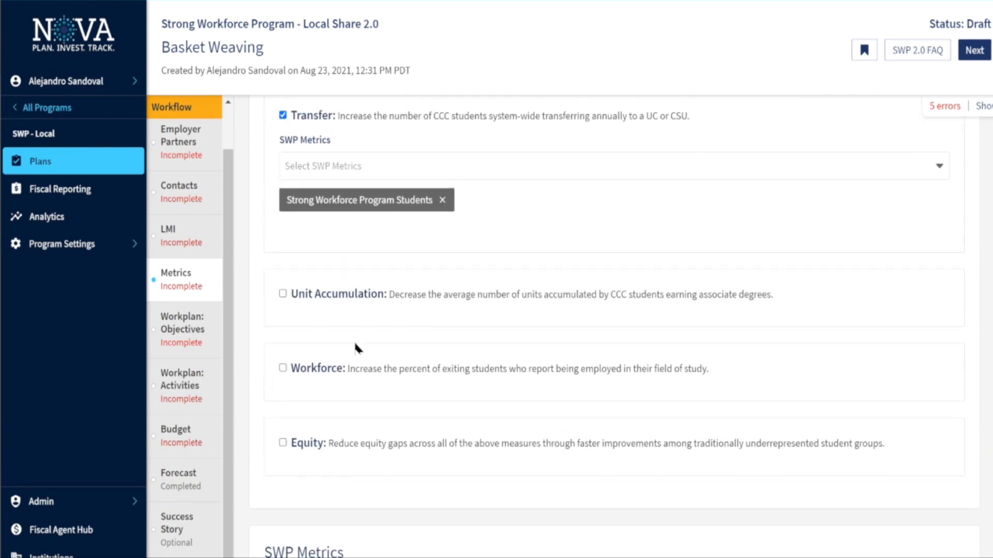
scroll(422, 310, down, 5)
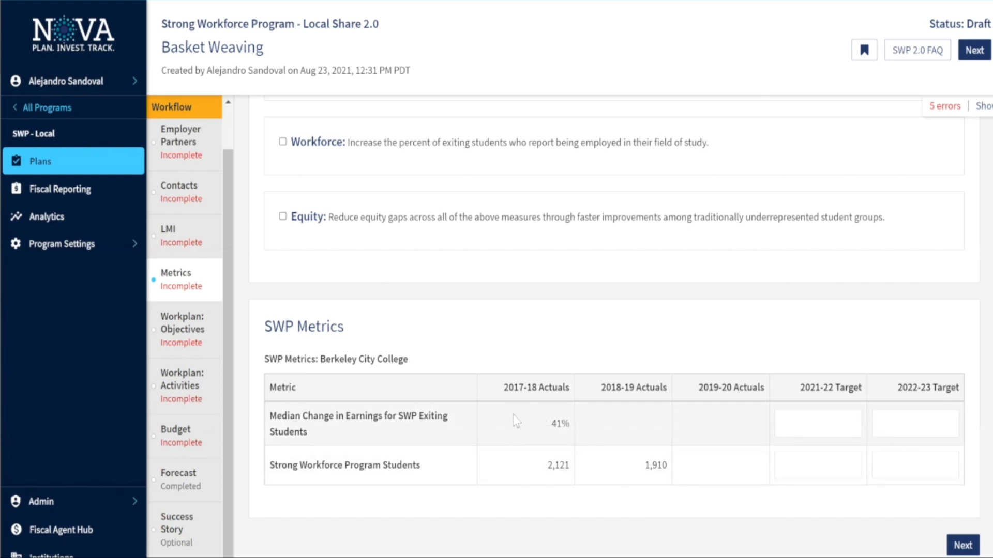
double_click(560, 424)
double_click(558, 465)
Check the 2021-22 and 2022-23 target boxes for both metrics
scroll(848, 408, down, 1)
click(843, 393)
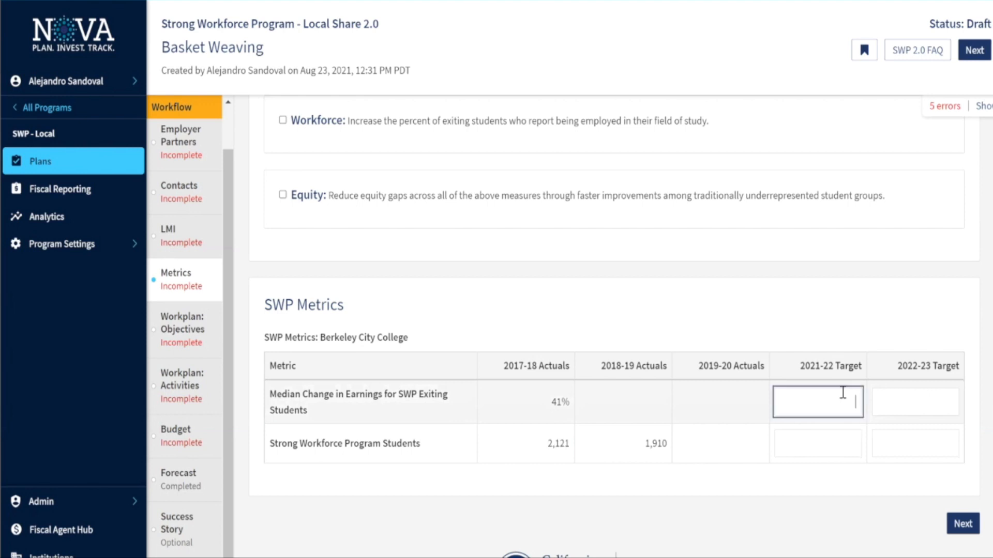
click(913, 394)
click(845, 458)
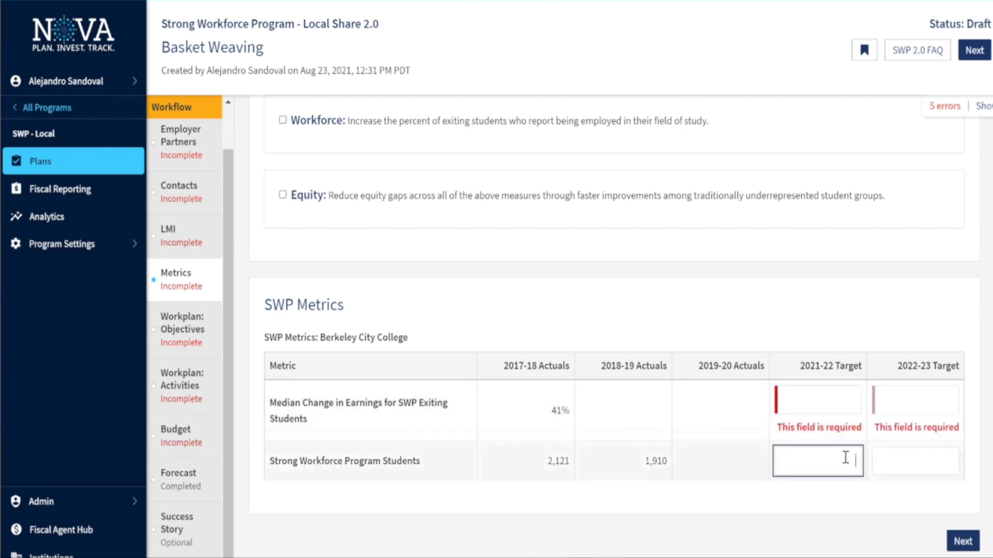
click(910, 458)
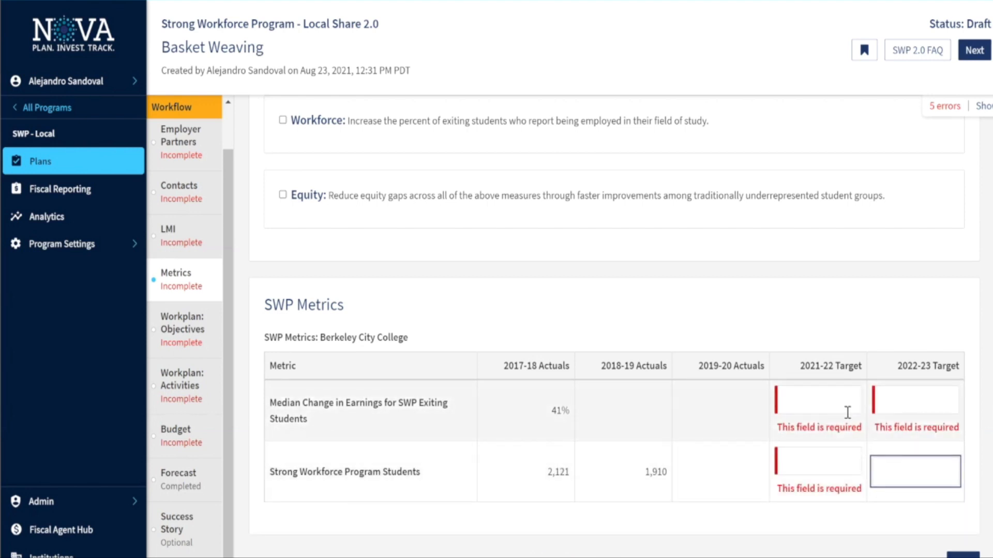
scroll(816, 331, down, 2)
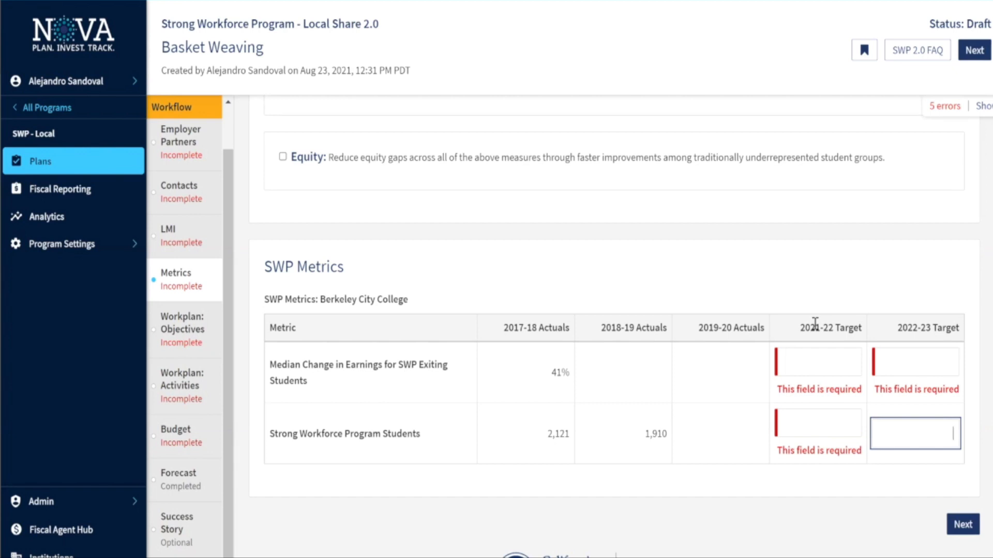
scroll(609, 339, down, 2)
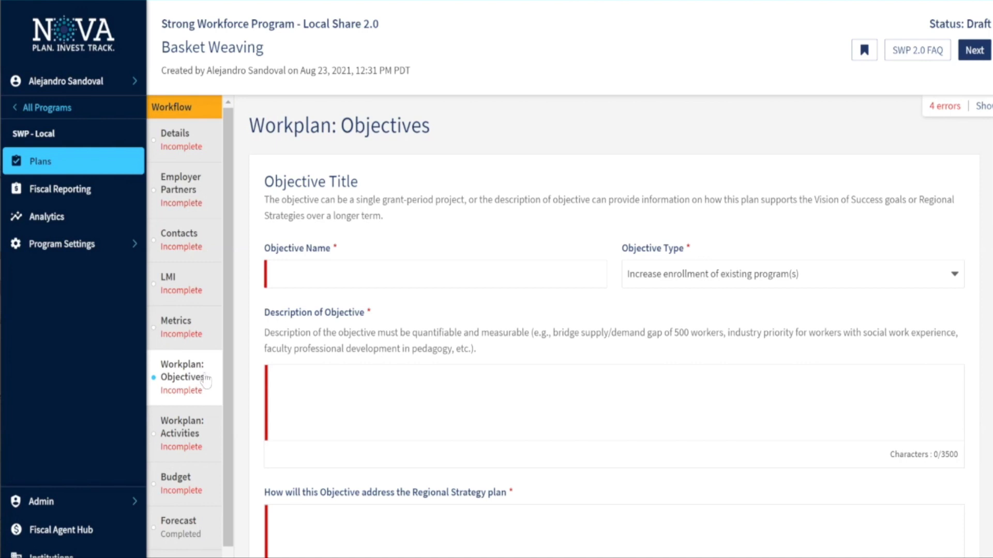
scroll(481, 299, down, 1)
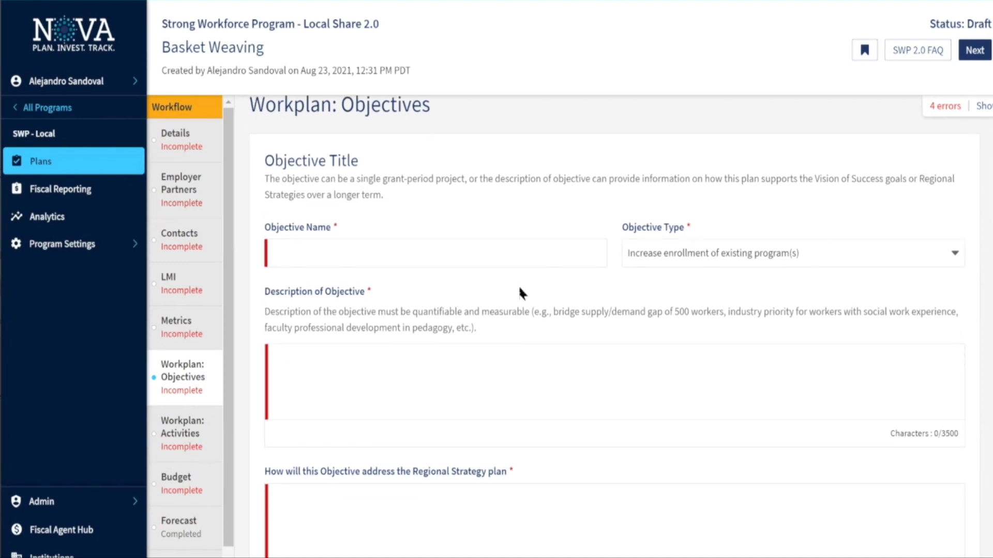
scroll(605, 264, up, 1)
scroll(606, 267, down, 5)
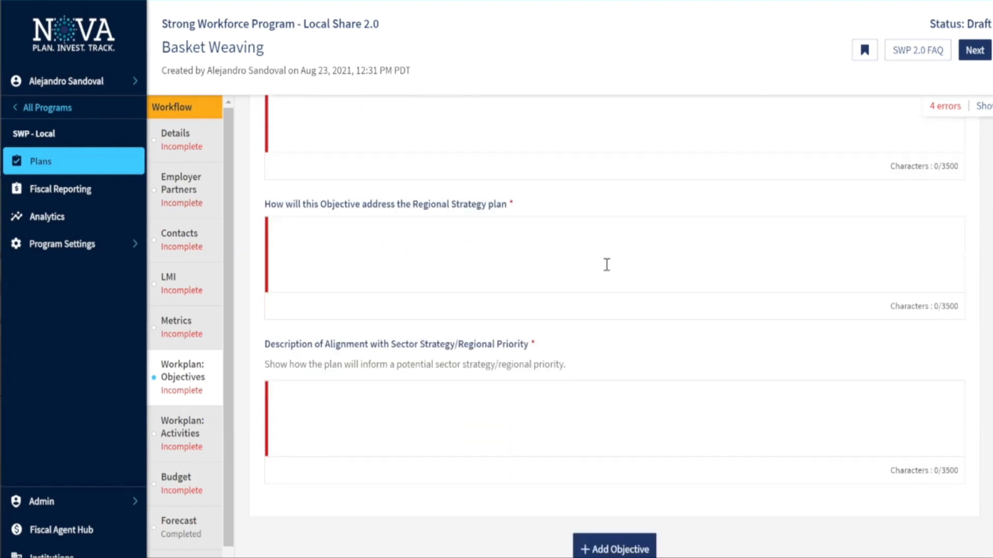
scroll(608, 269, up, 4)
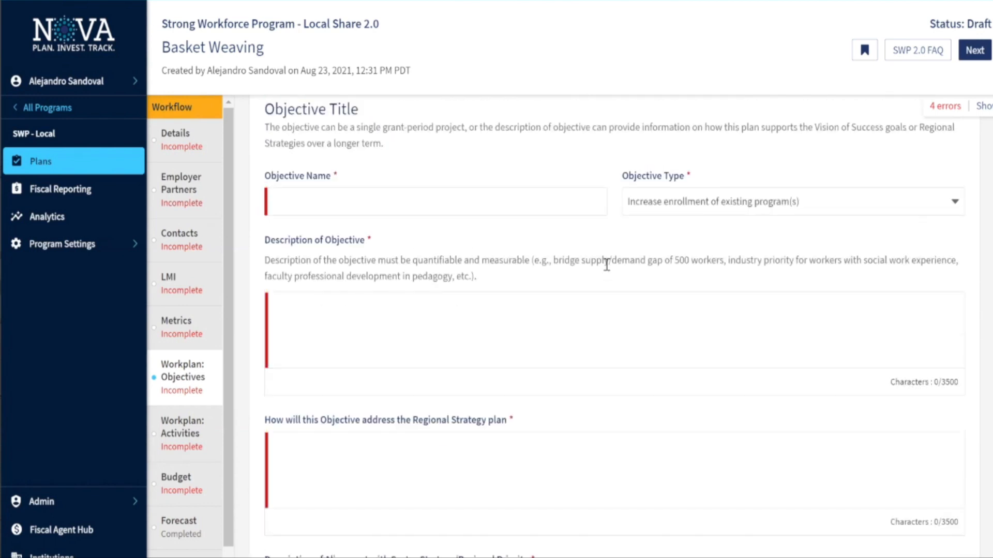
scroll(606, 264, up, 1)
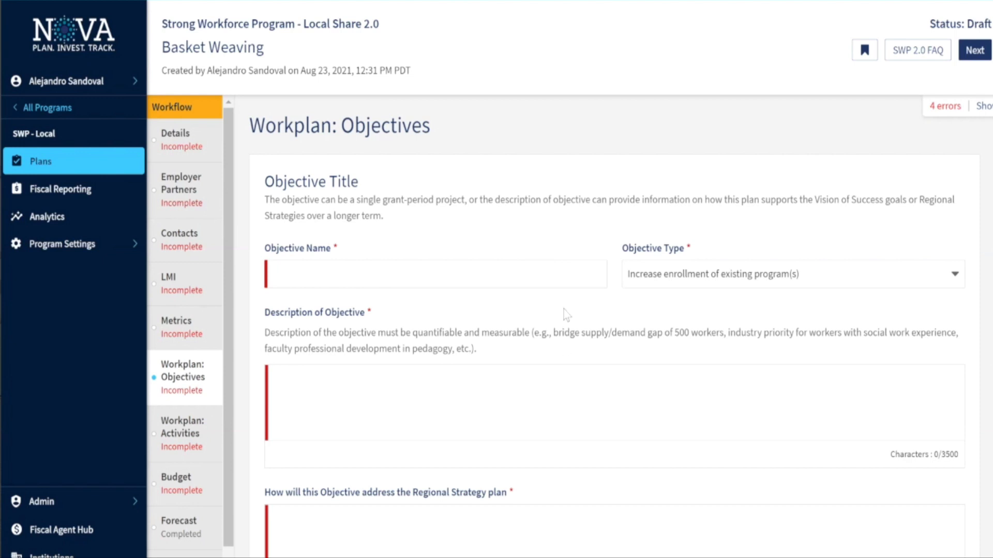
scroll(566, 316, down, 1)
scroll(566, 314, down, 1)
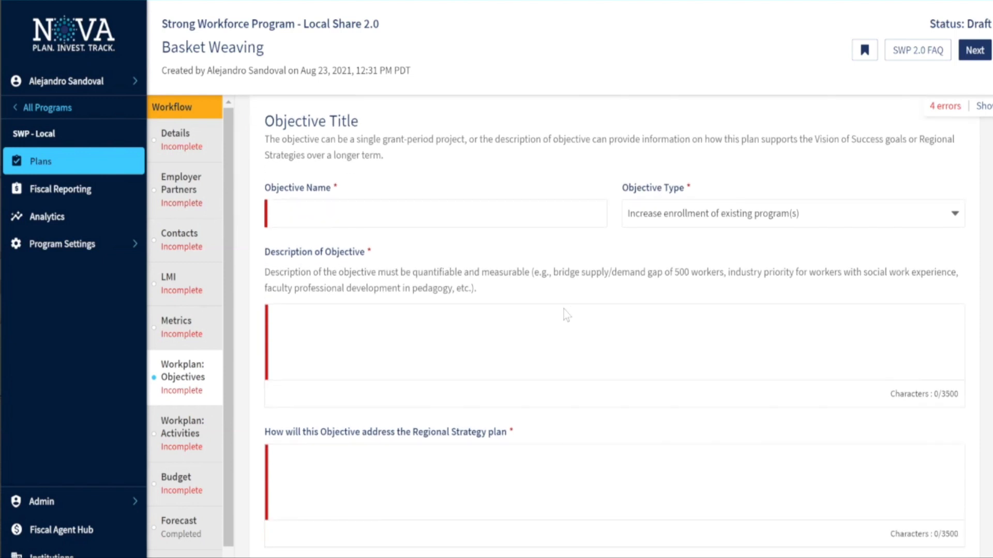
scroll(640, 308, up, 1)
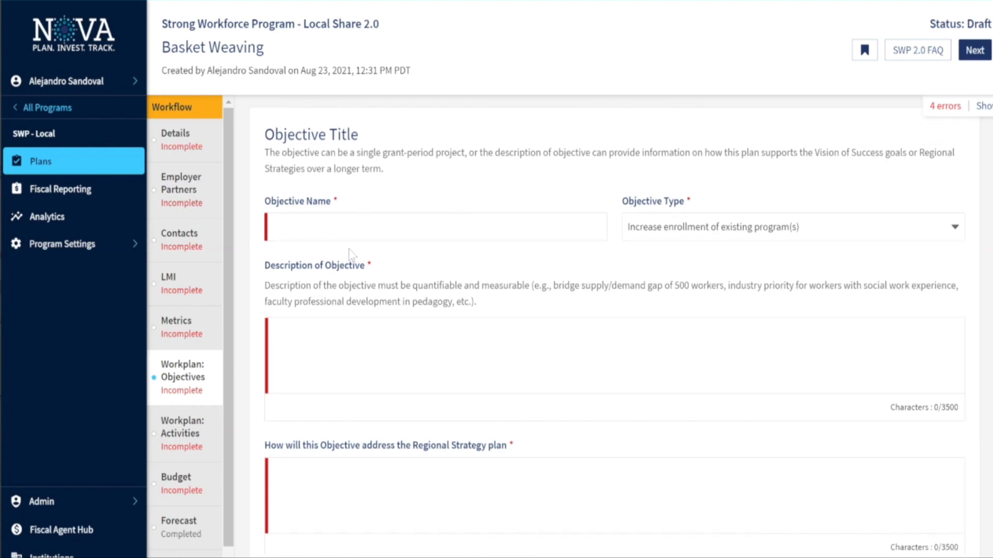
Choose 'Improve career readiness and job placement' as the objective's Objective Type
click(373, 224)
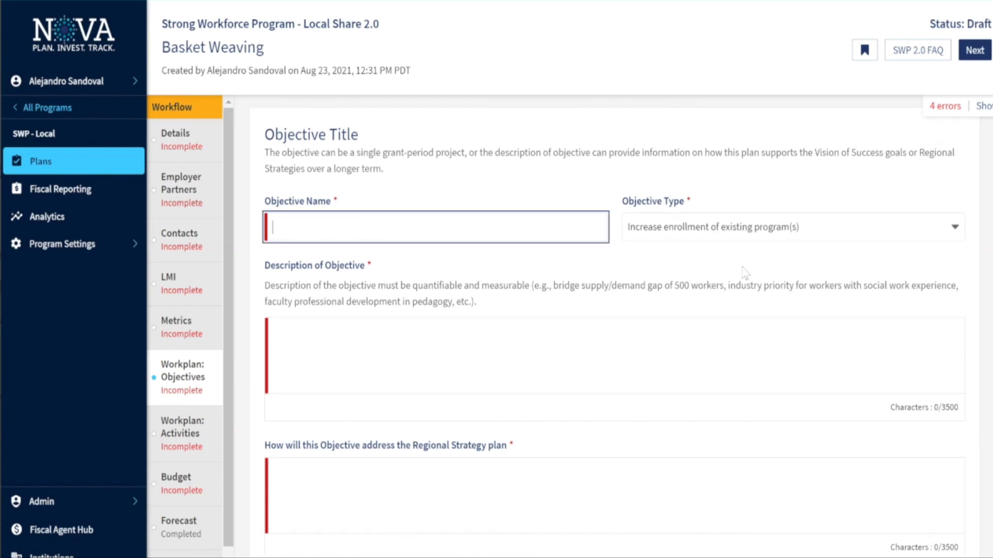
click(696, 232)
scroll(718, 305, down, 1)
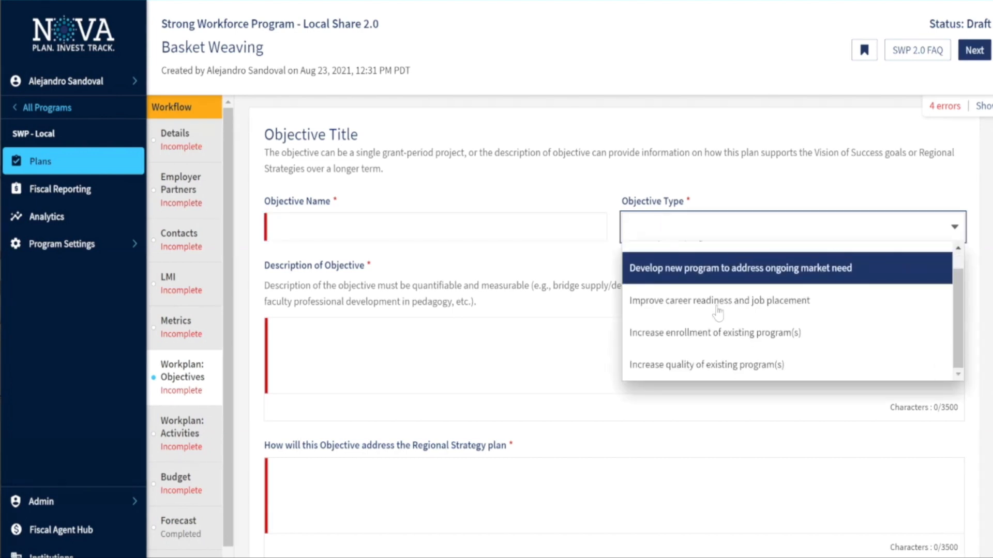
scroll(719, 310, up, 1)
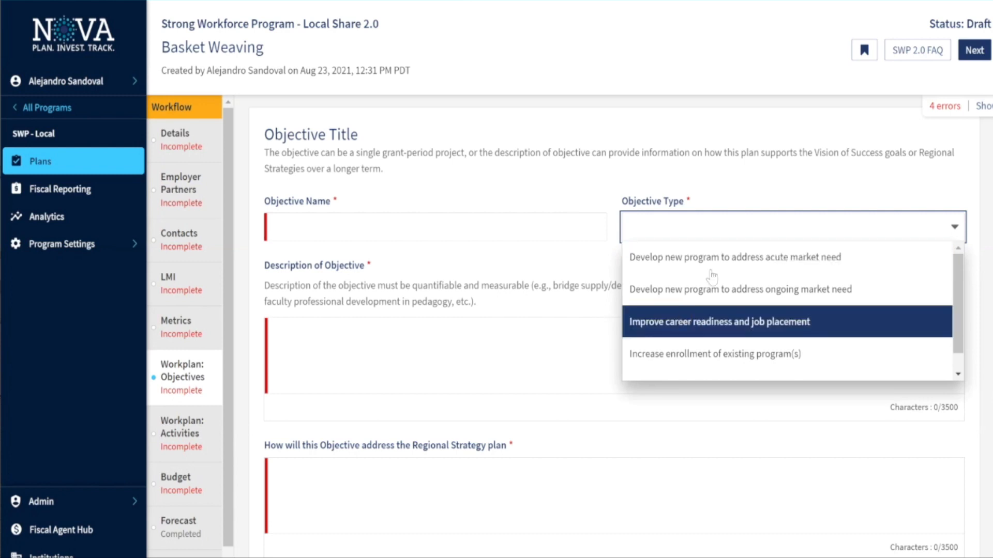
scroll(641, 245, up, 1)
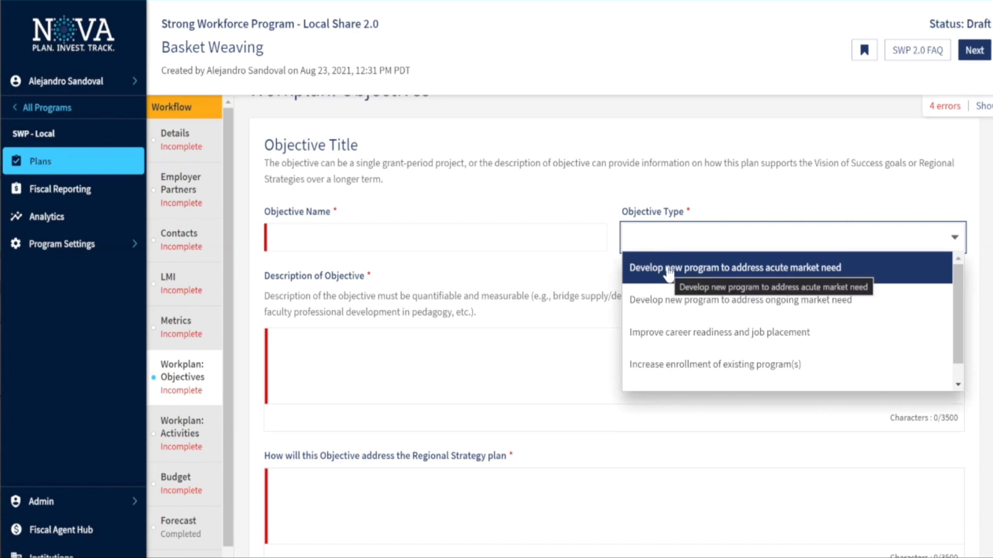
scroll(658, 299, down, 1)
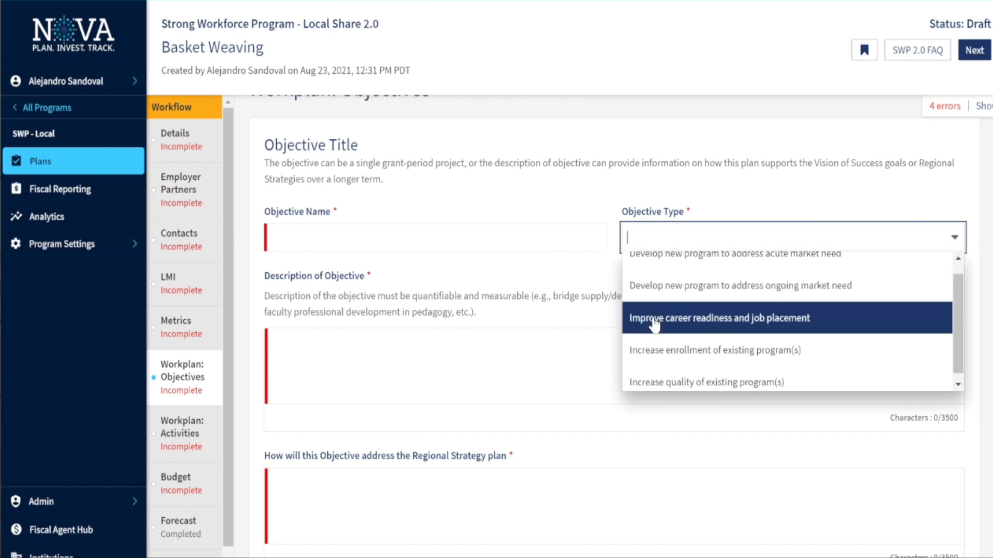
scroll(653, 315, down, 1)
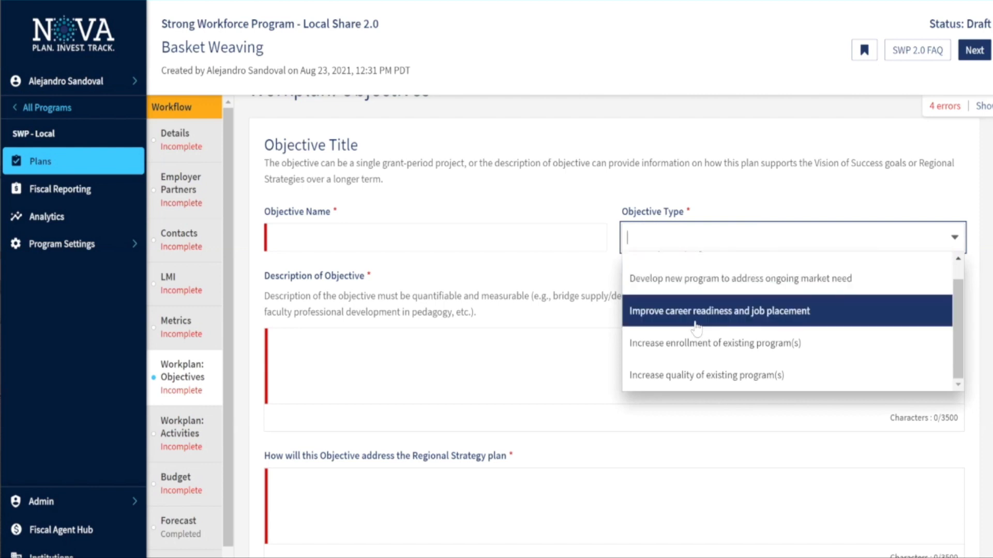
click(626, 326)
scroll(414, 264, down, 3)
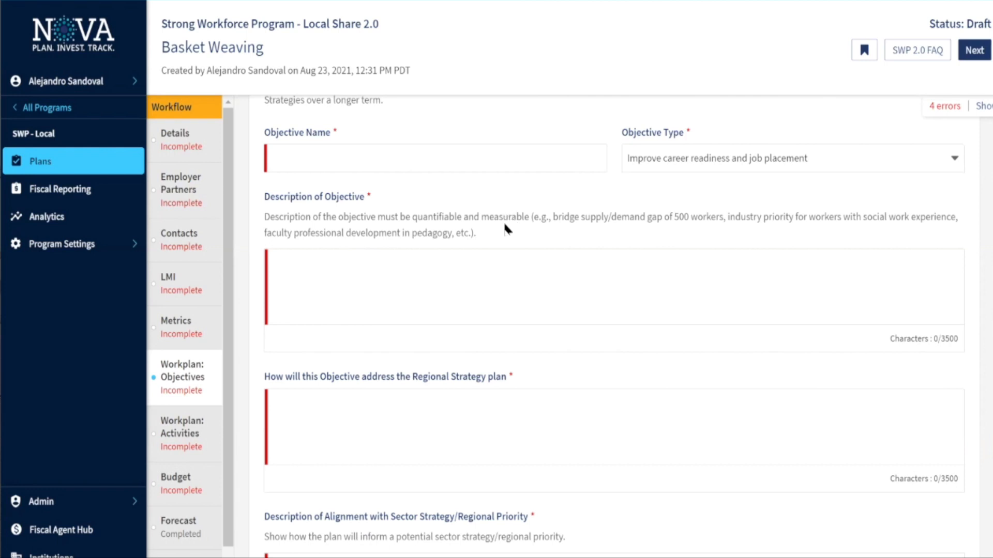
drag(477, 234, 351, 217)
click(477, 234)
scroll(396, 329, down, 1)
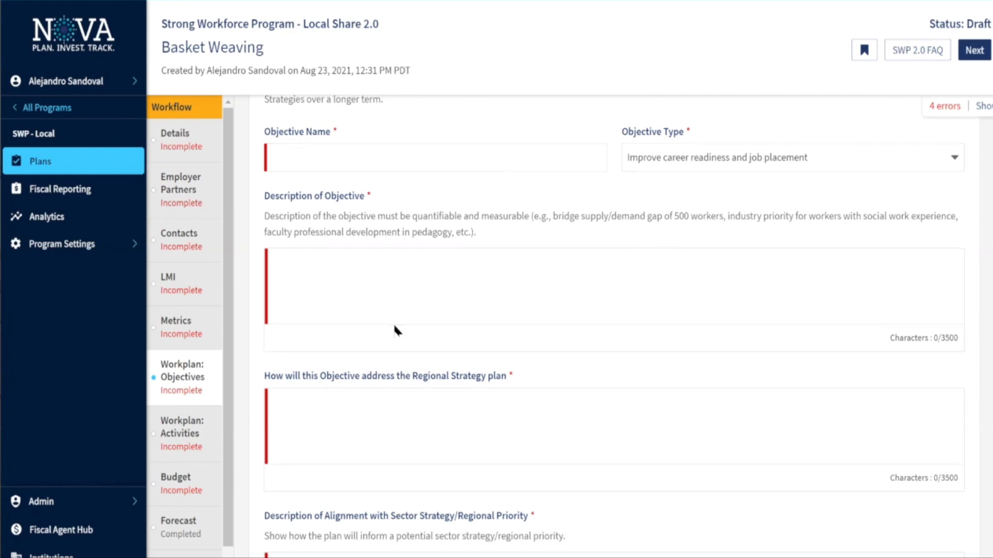
click(395, 292)
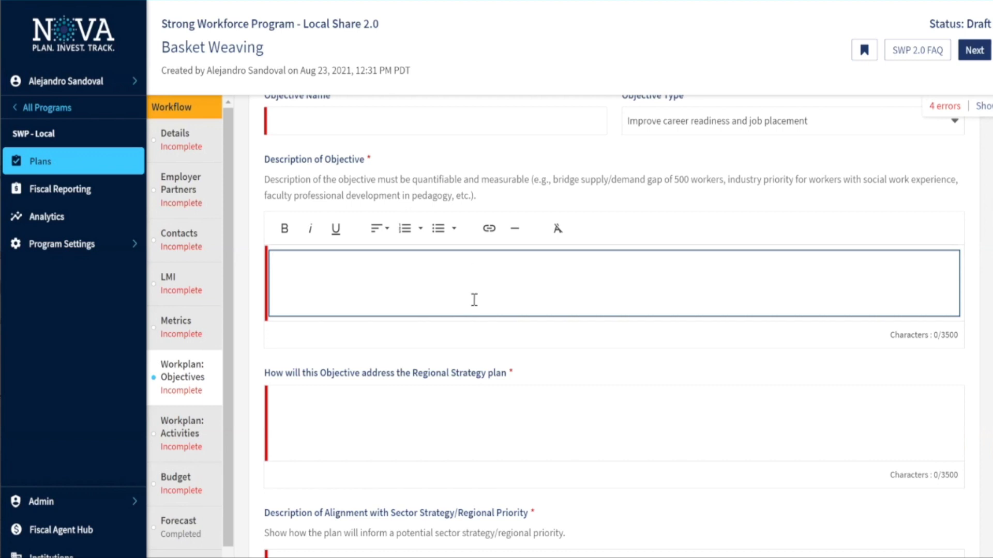
scroll(472, 299, down, 1)
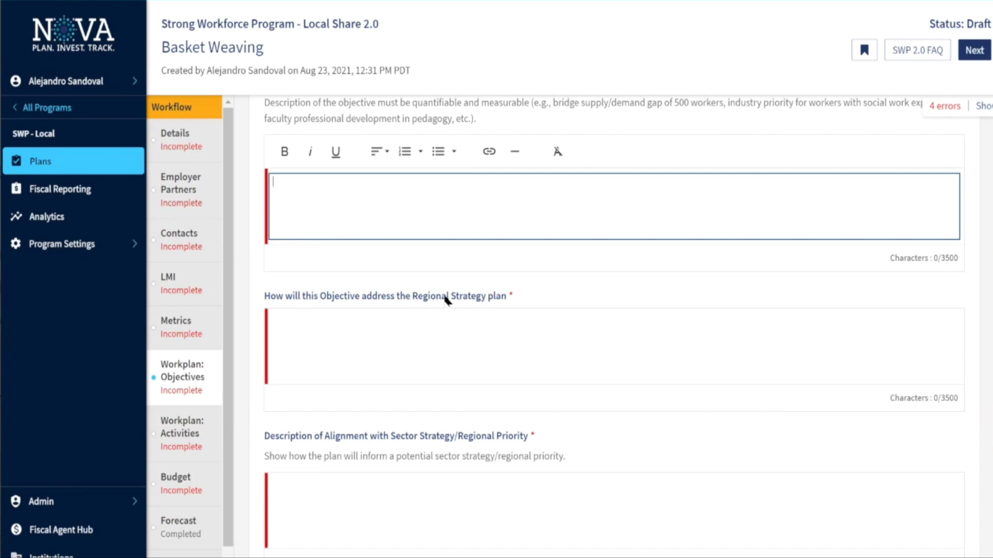
scroll(465, 304, down, 1)
scroll(432, 306, down, 1)
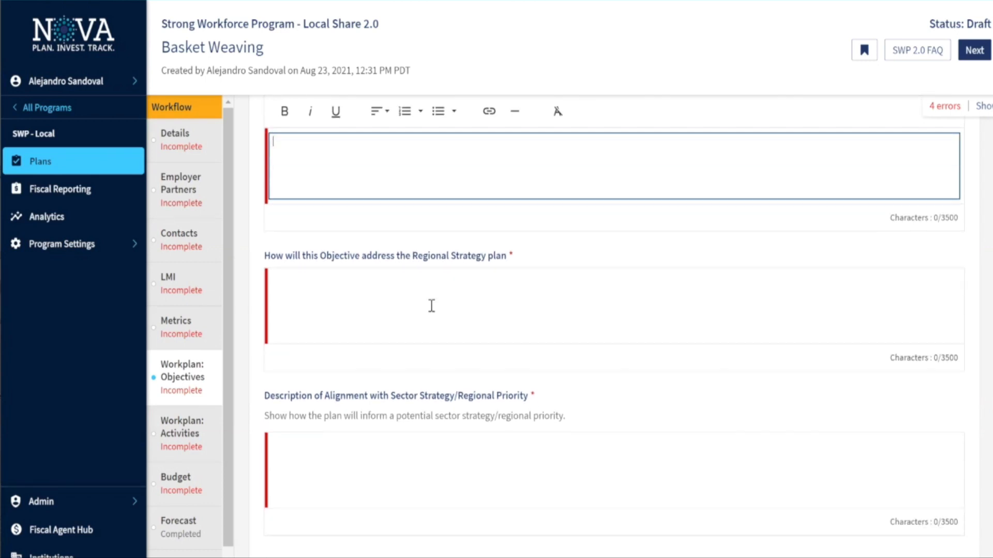
scroll(445, 308, down, 1)
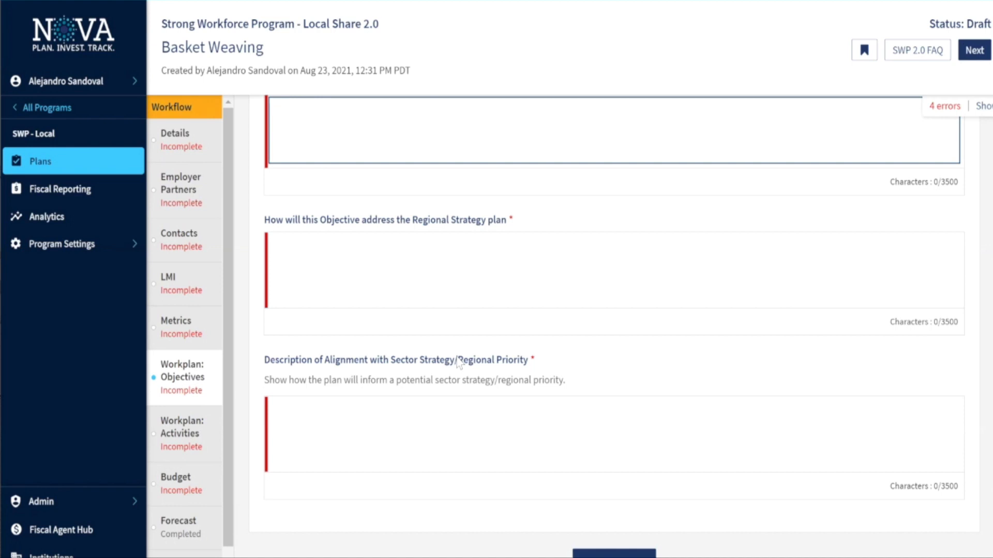
scroll(418, 370, down, 1)
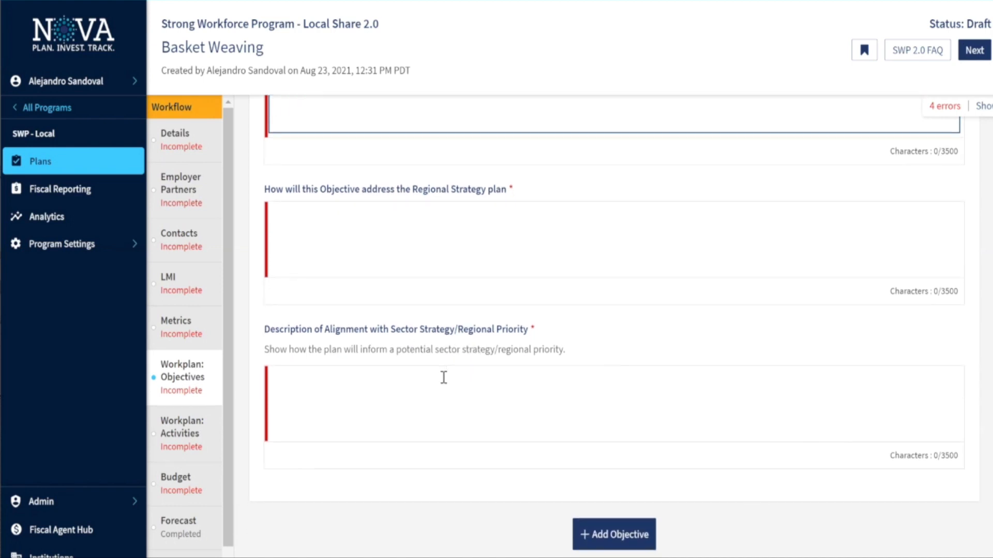
scroll(441, 376, down, 1)
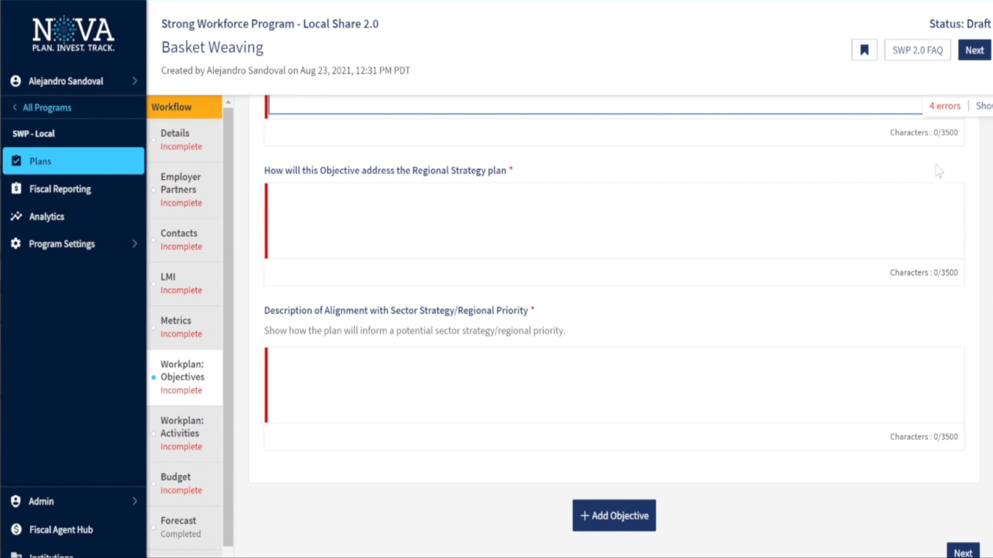
scroll(863, 347, up, 1)
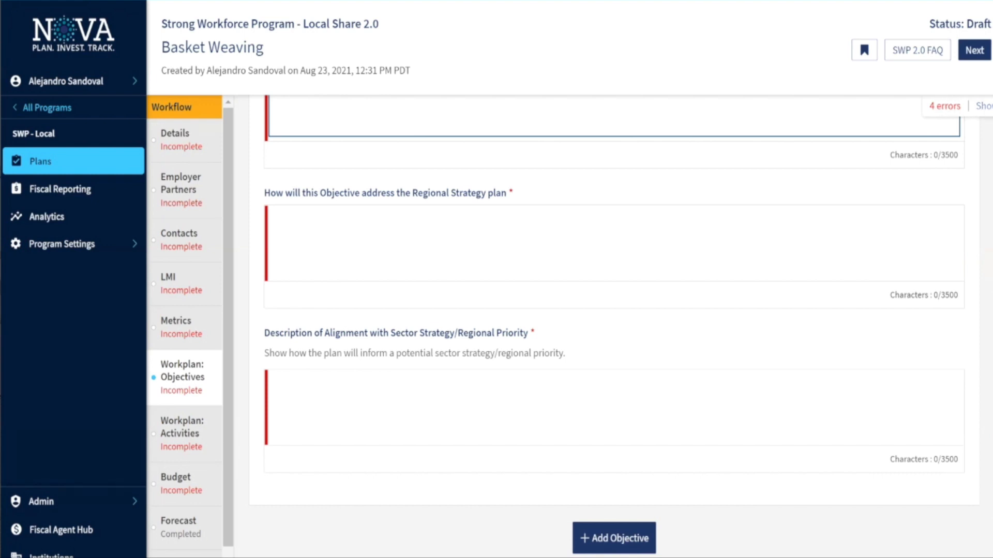
Step from error 1 of 4 to 4 of 4, ending at the sector strategy alignment description
click(978, 108)
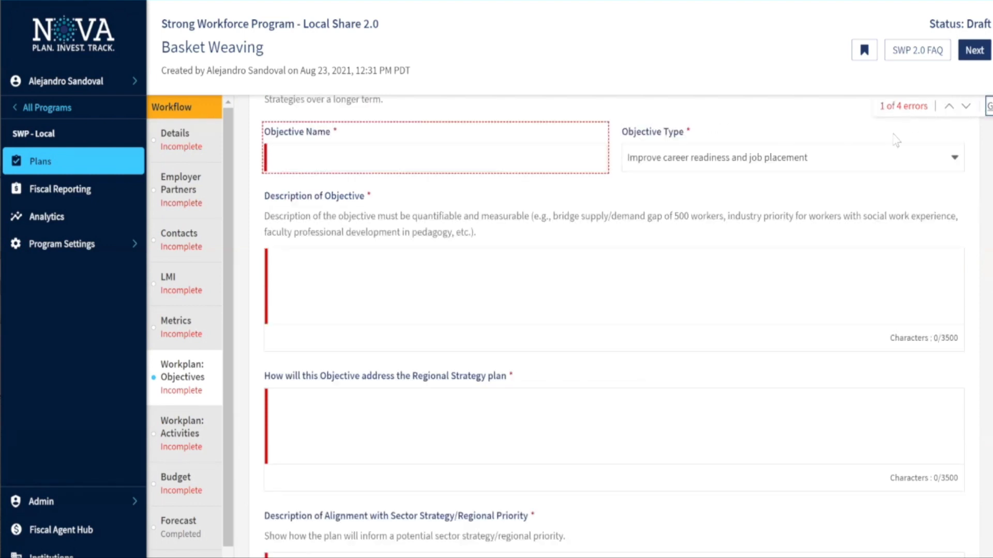
click(965, 107)
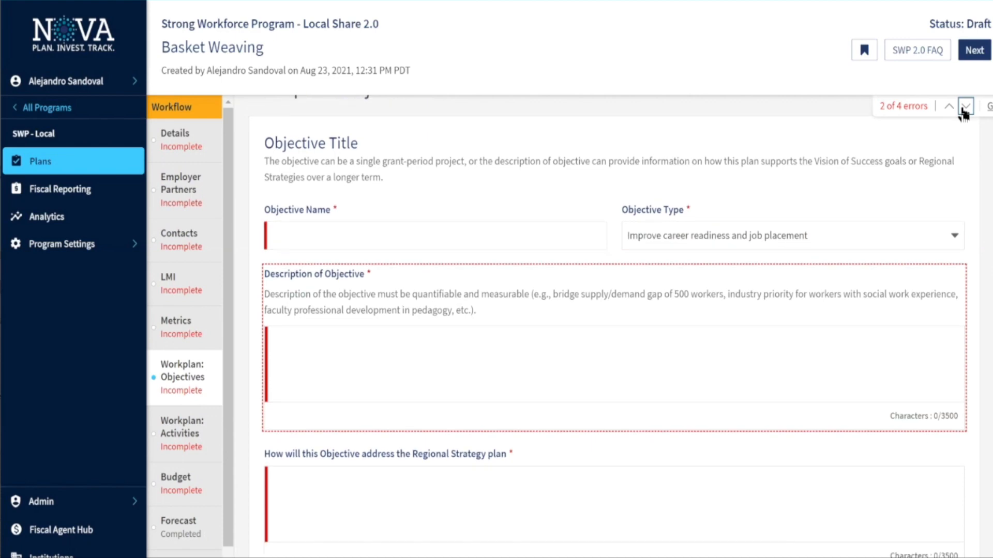
click(965, 108)
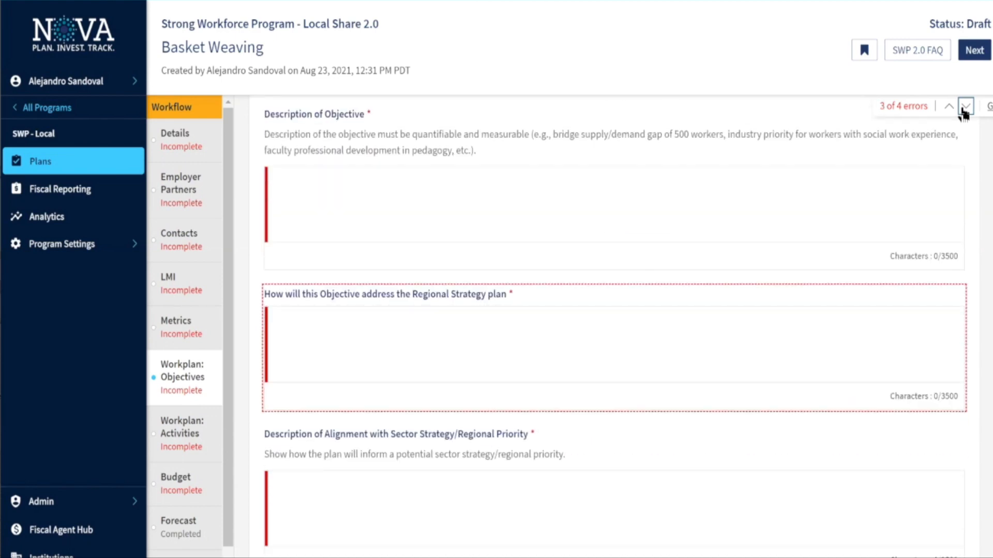
click(964, 109)
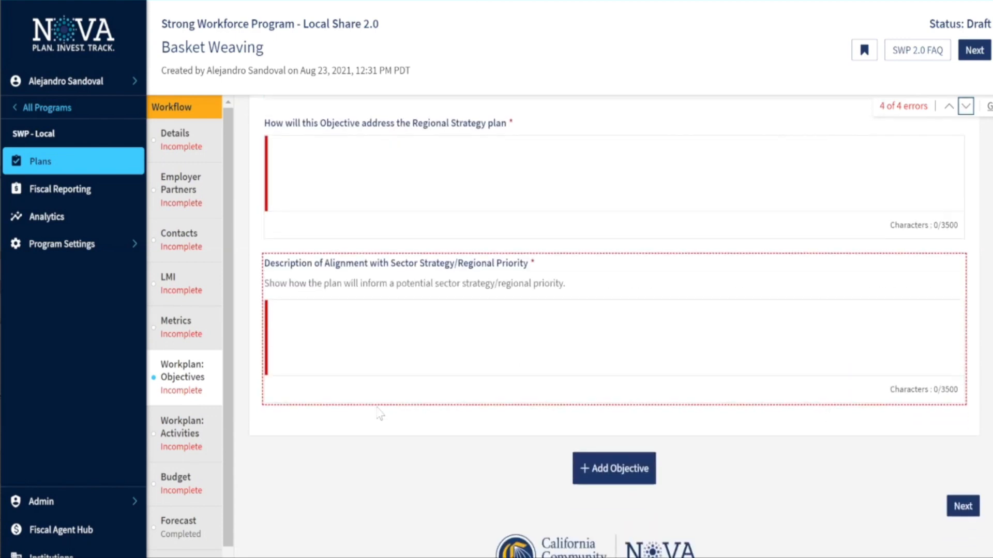
scroll(269, 408, down, 1)
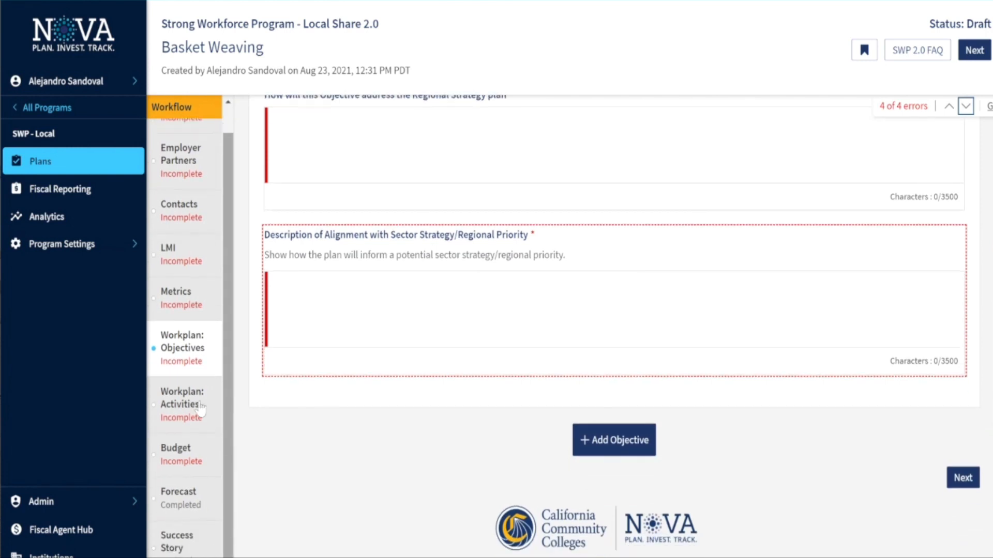
Go to Workplan: Activities and list the linkable objectives, showing Untitled Objective
click(201, 408)
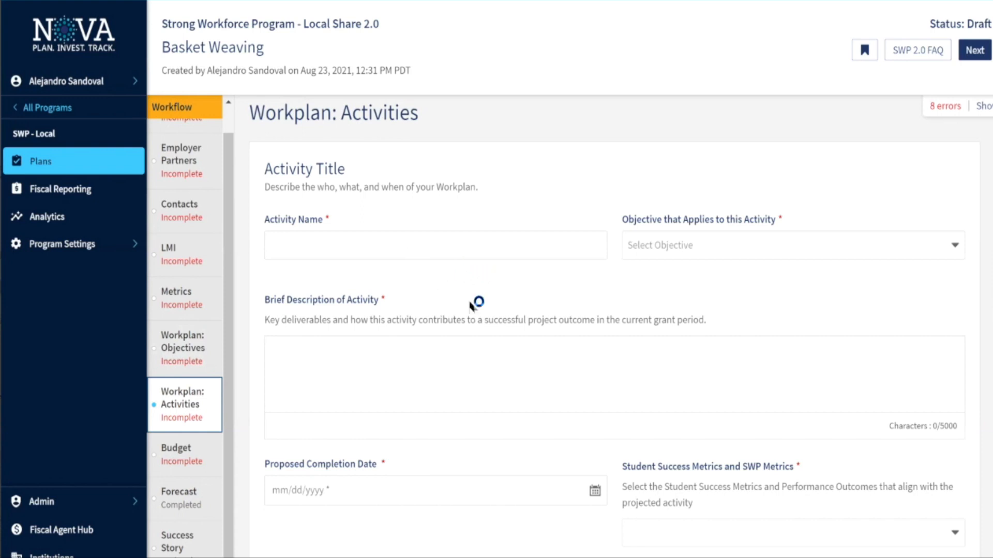
click(704, 236)
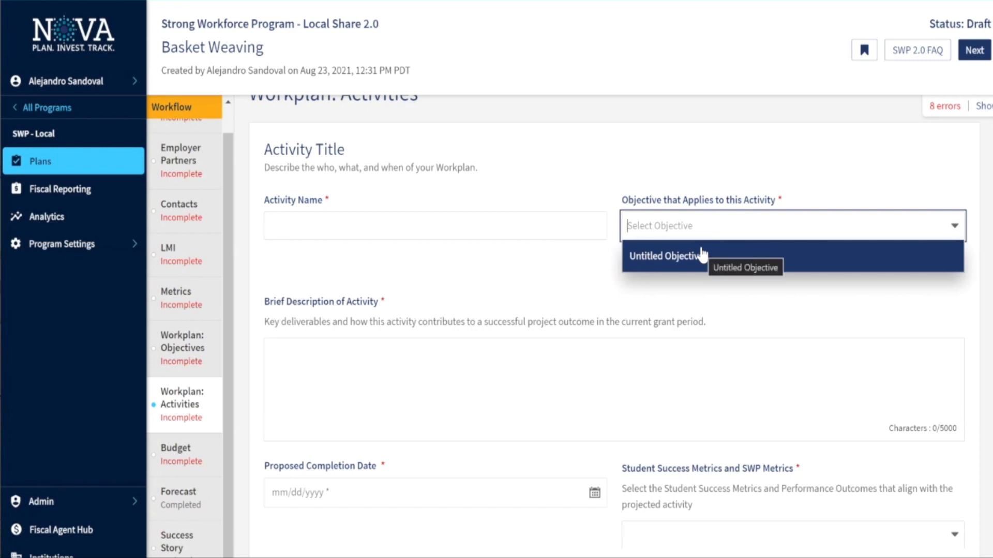
Switch the Objective Type to 'Develop new program to address ongoing market need', then recheck Activities' objective list
click(196, 374)
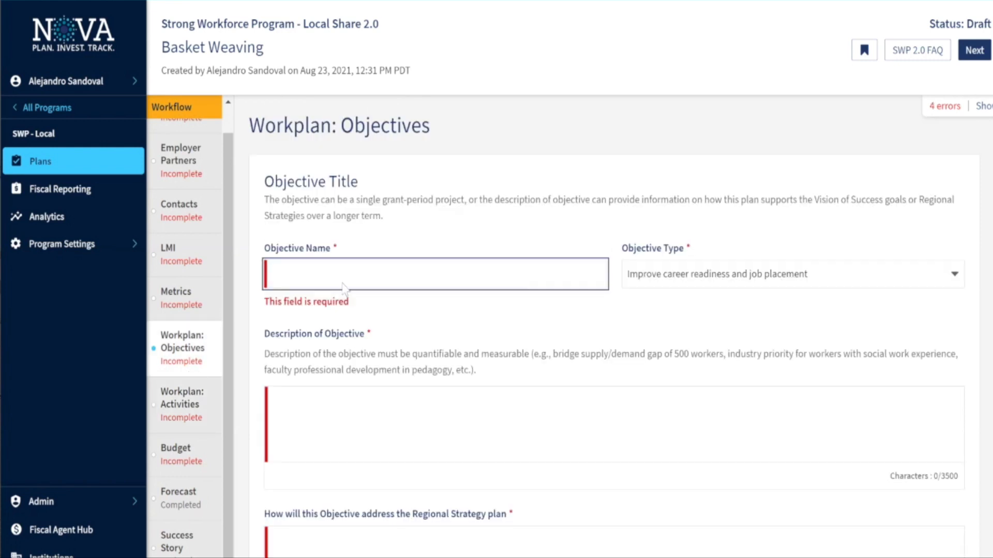
click(661, 279)
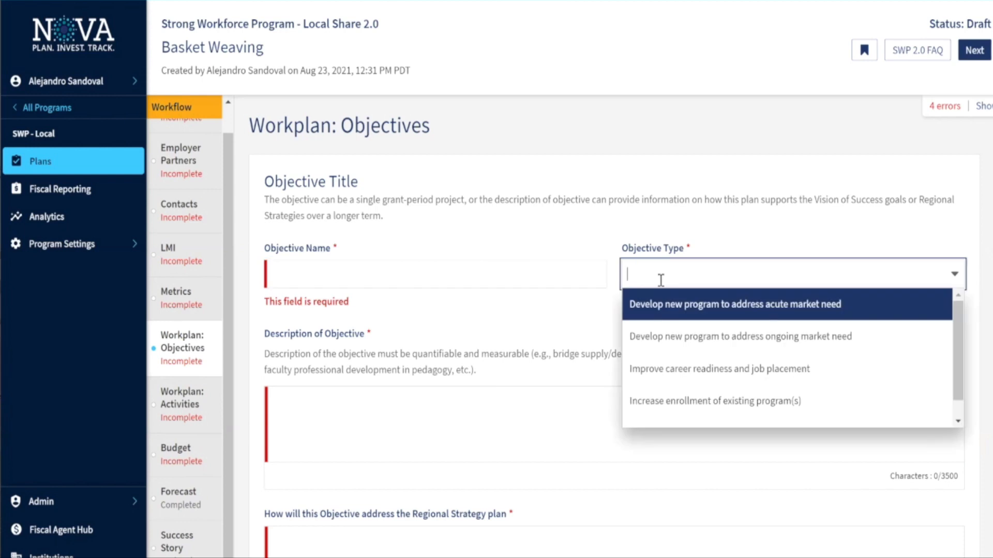
click(656, 341)
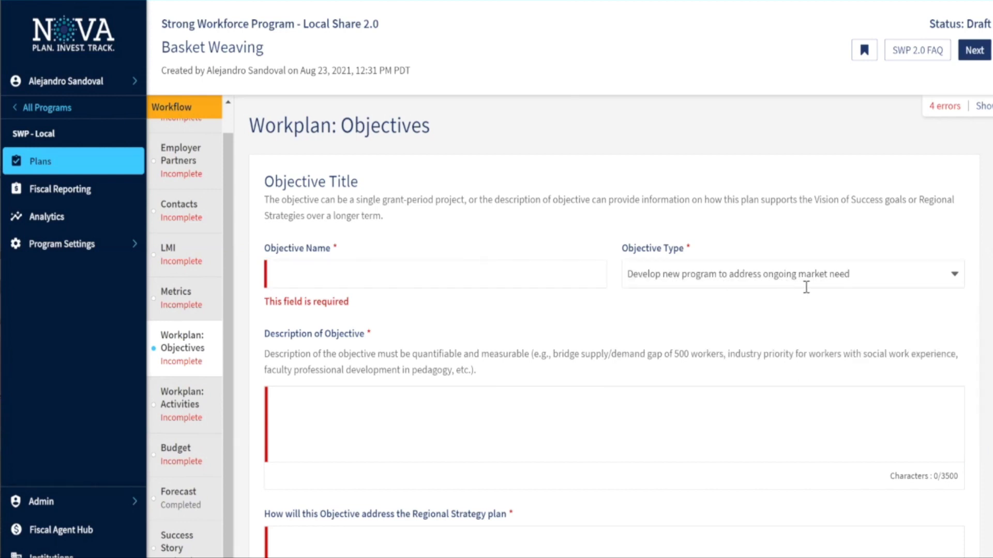
click(507, 283)
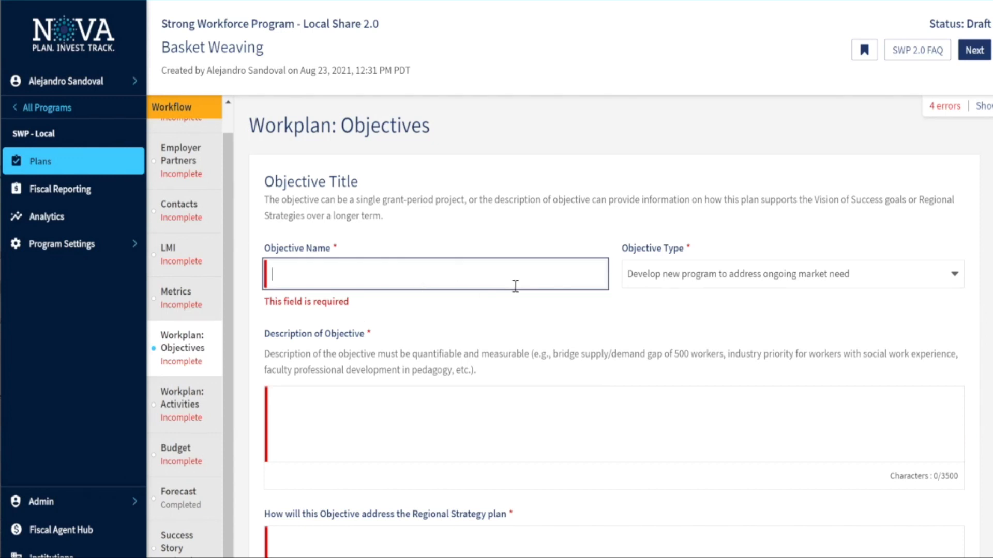
click(220, 387)
click(681, 257)
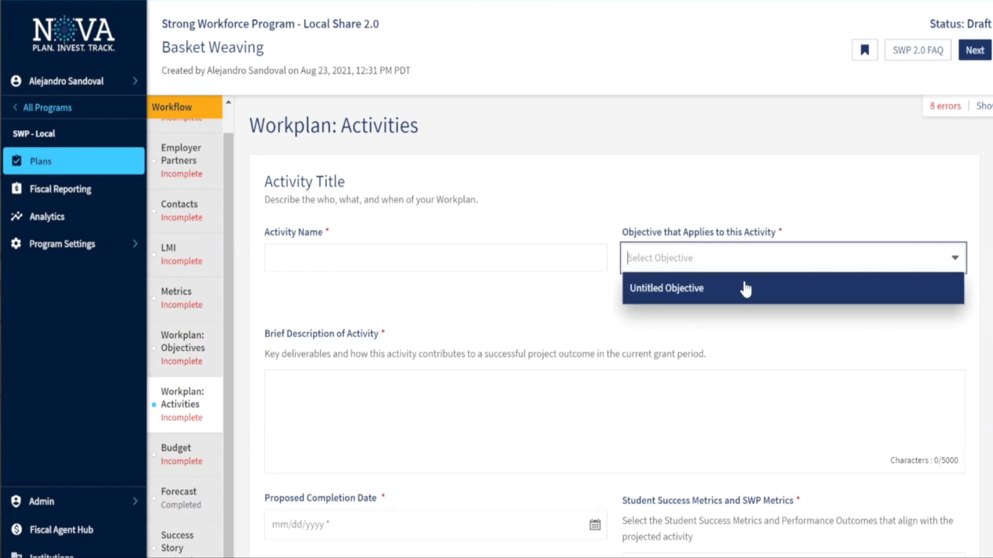
click(396, 321)
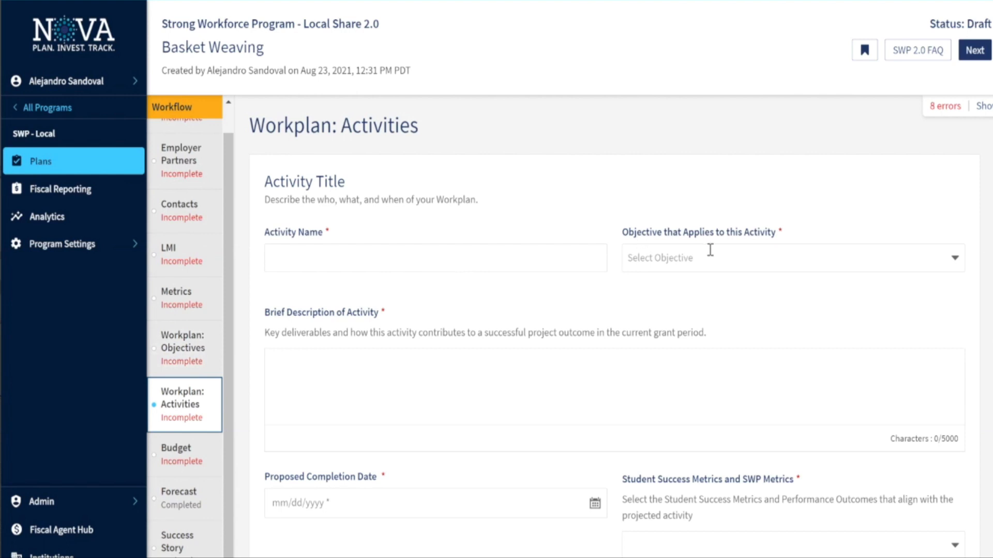
click(685, 267)
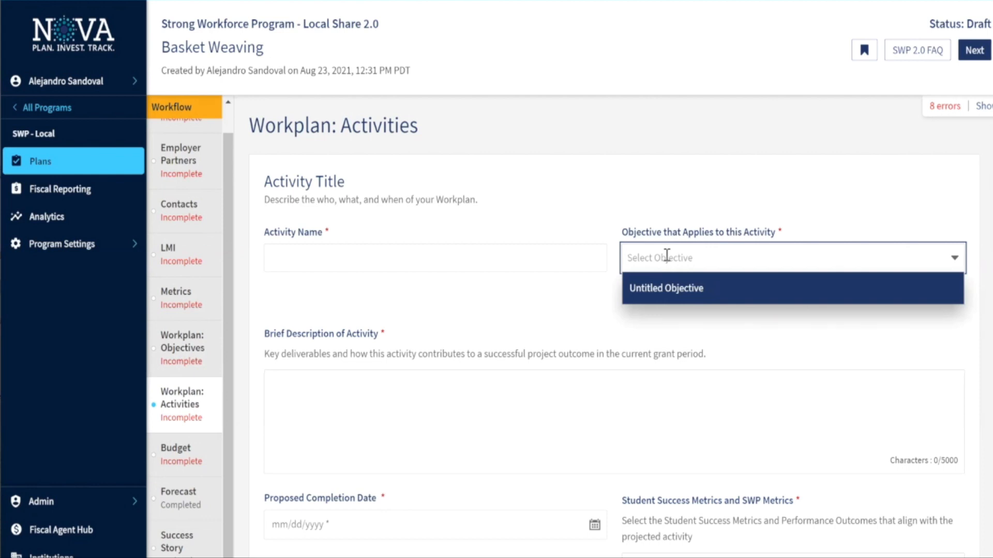
click(458, 269)
scroll(458, 270, down, 1)
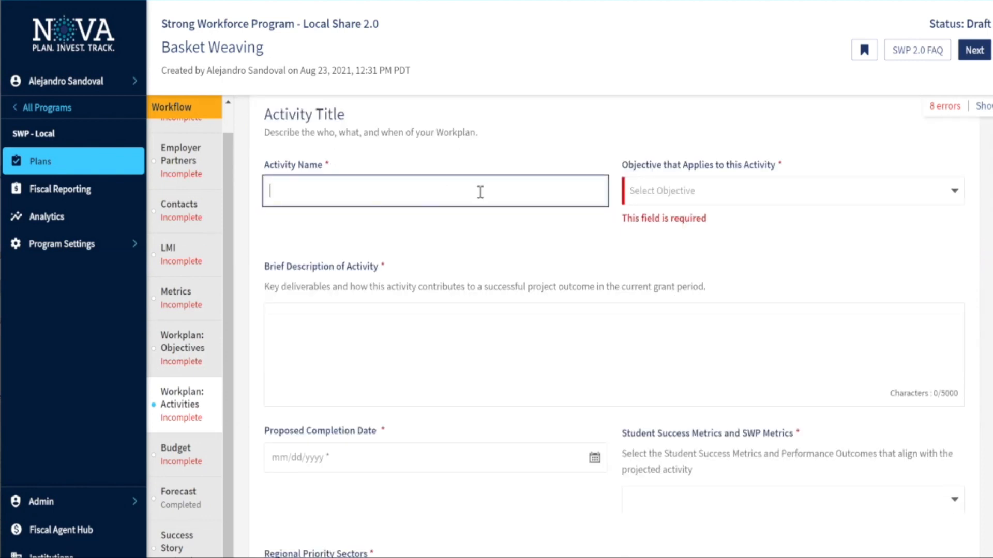
scroll(478, 191, down, 1)
scroll(380, 256, down, 1)
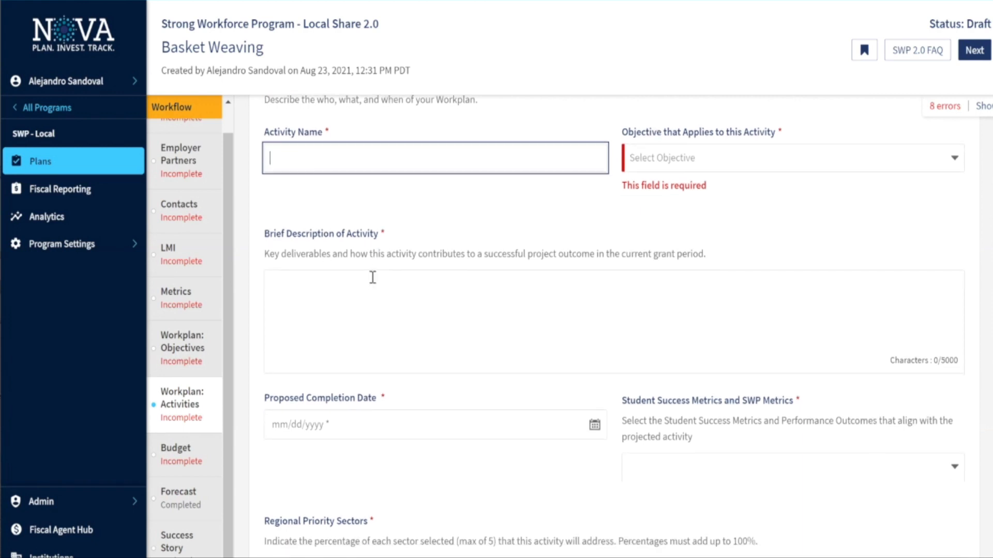
scroll(372, 278, down, 1)
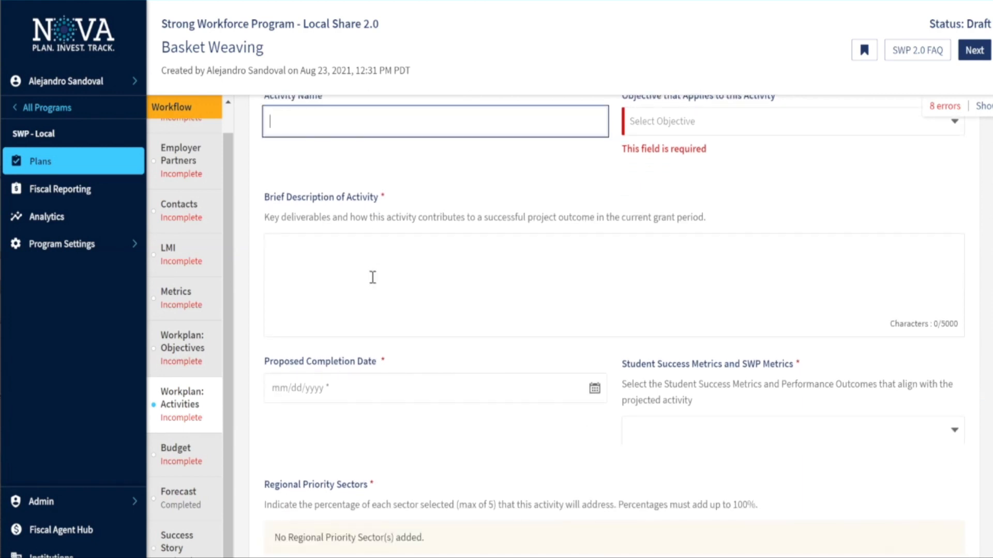
scroll(373, 278, down, 2)
scroll(470, 328, down, 2)
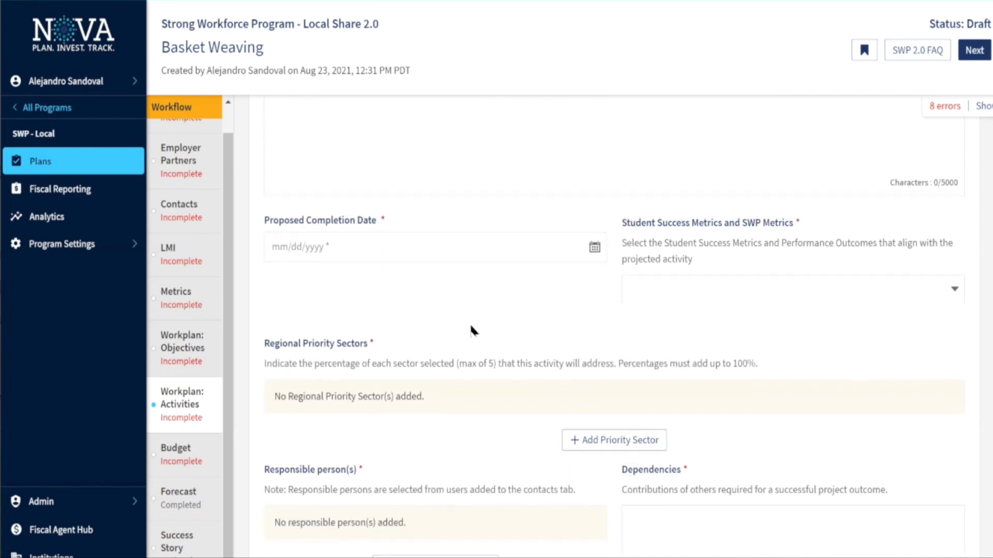
click(683, 290)
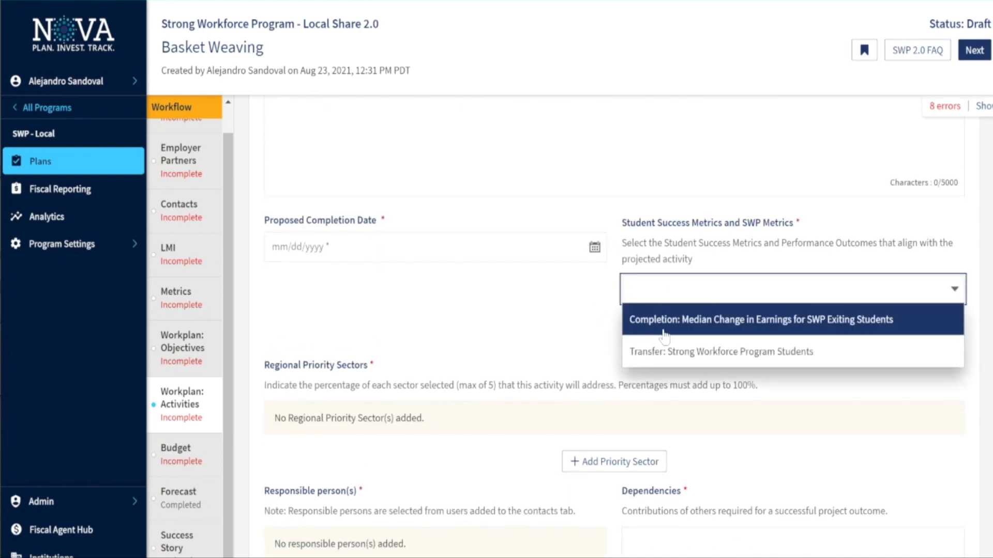
click(539, 339)
scroll(372, 366, down, 1)
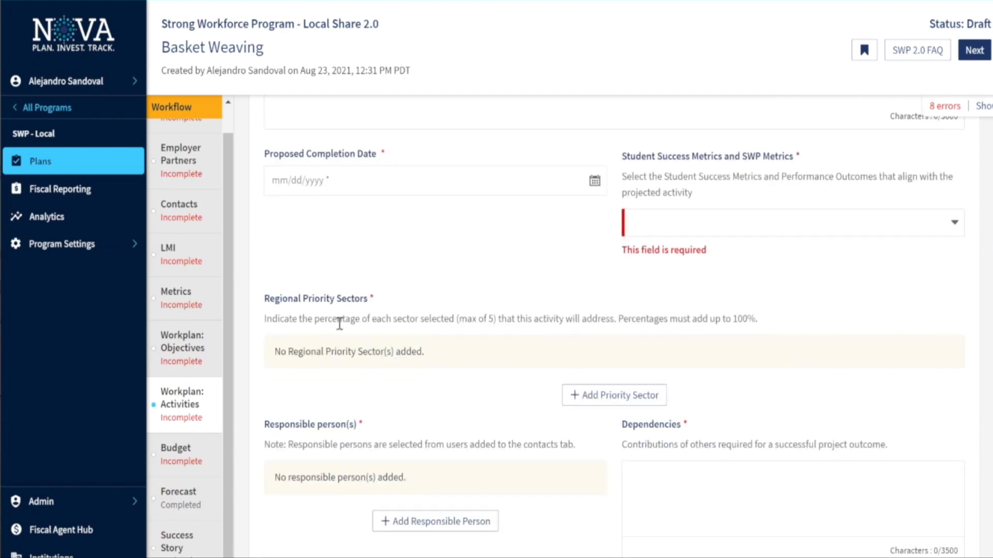
scroll(411, 368, down, 1)
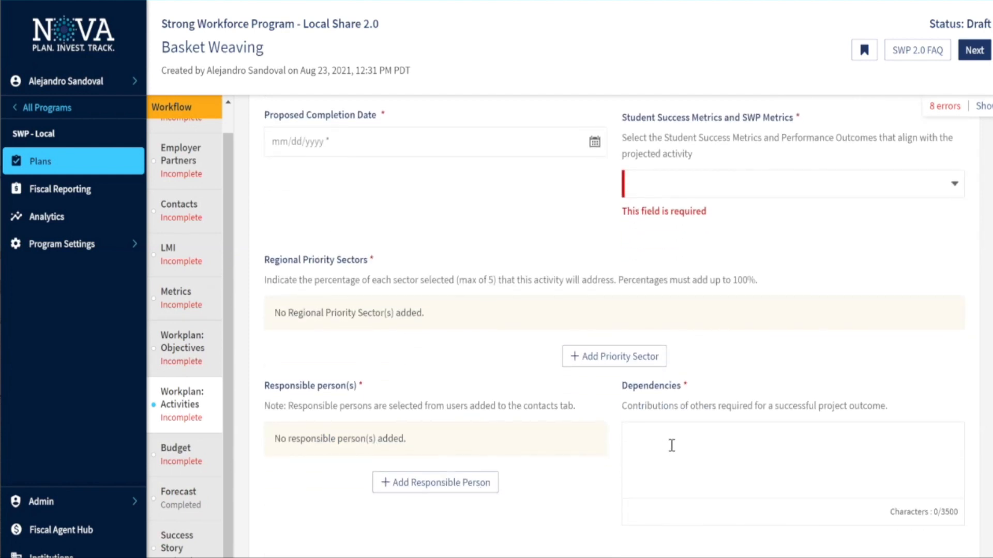
scroll(579, 388, down, 1)
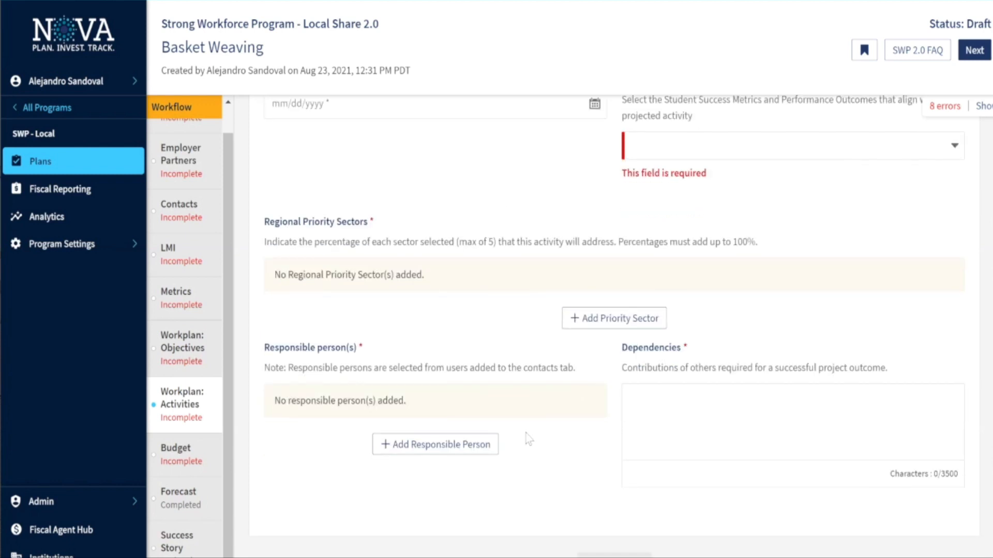
scroll(510, 247, down, 3)
scroll(510, 247, up, 2)
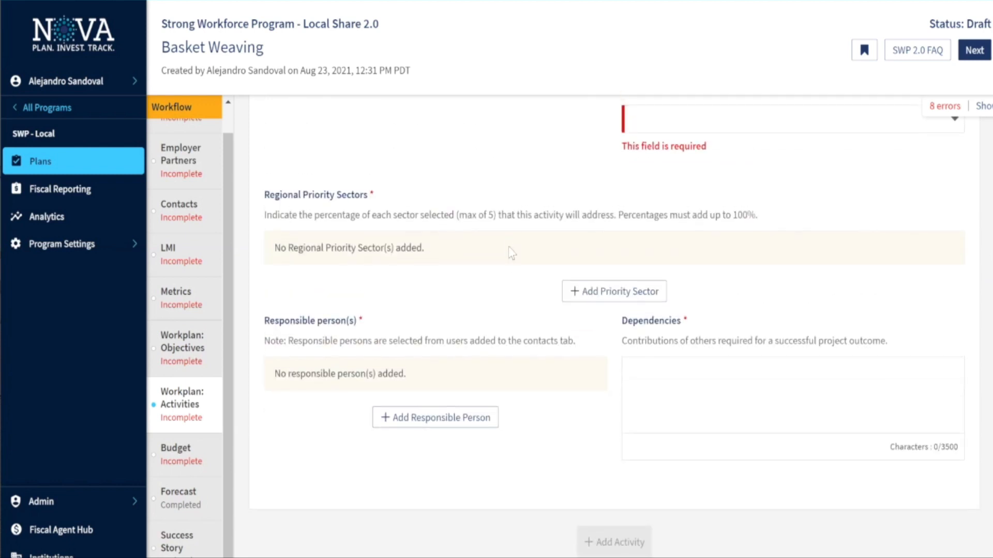
scroll(511, 252, up, 2)
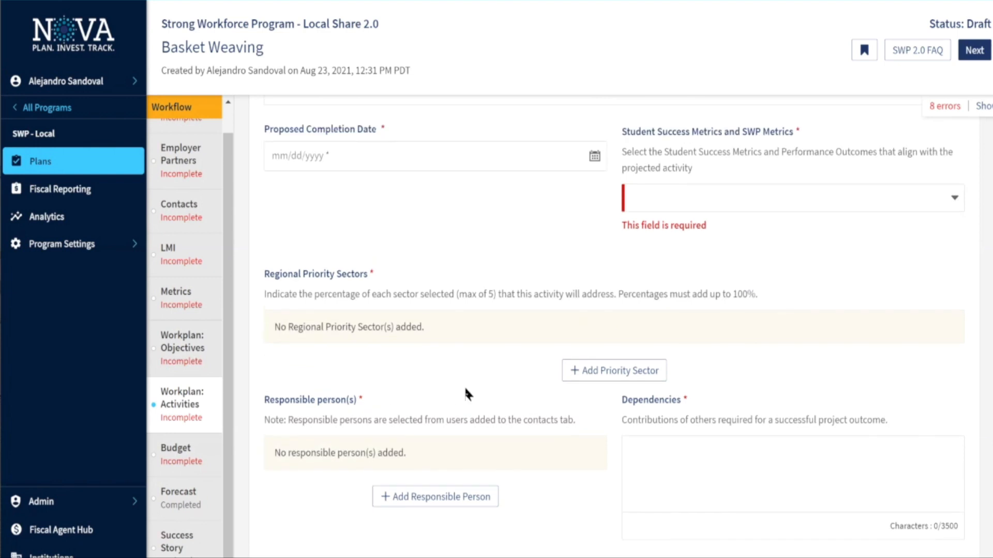
Add an Advanced Manufacturing regional priority sector row covering 20% of the activity
click(604, 380)
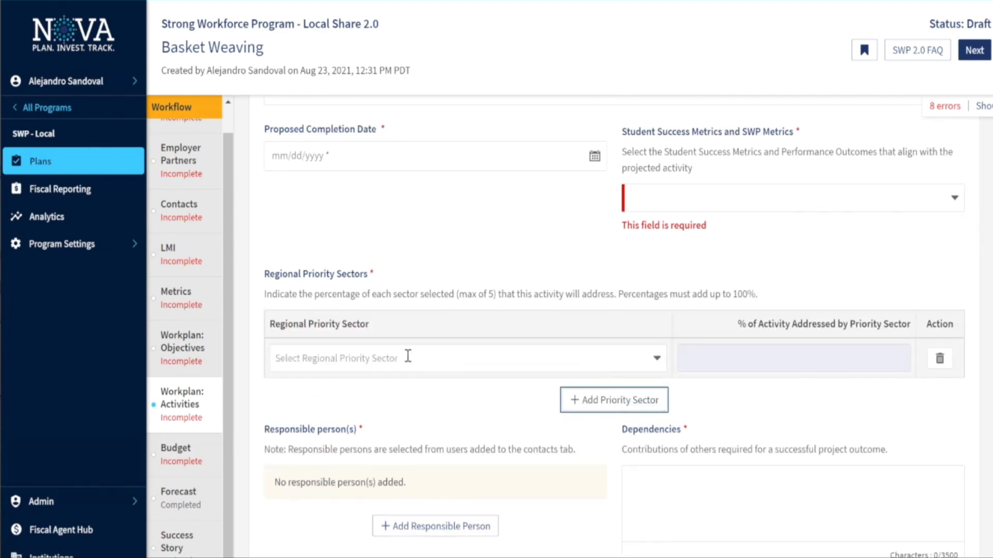
click(434, 356)
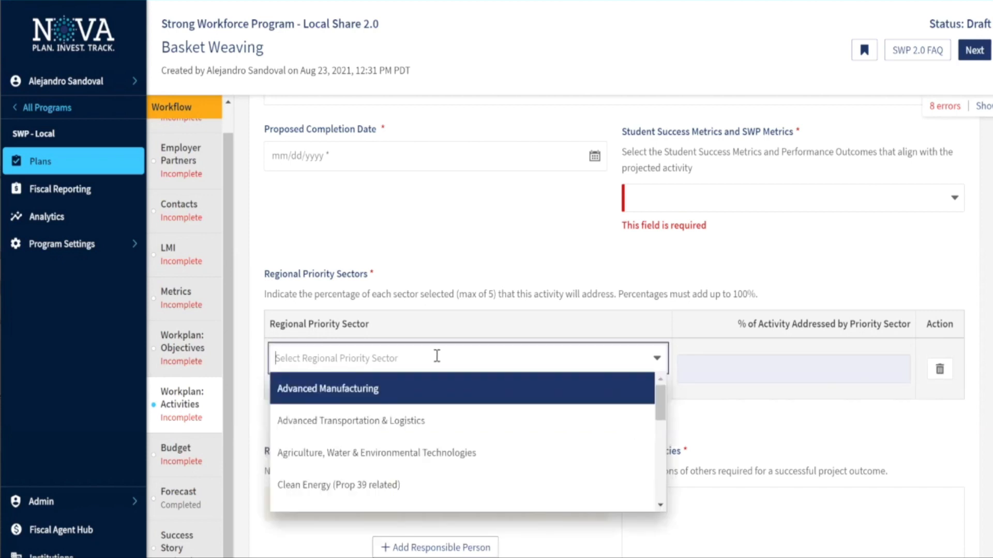
scroll(512, 411, down, 2)
scroll(512, 413, down, 5)
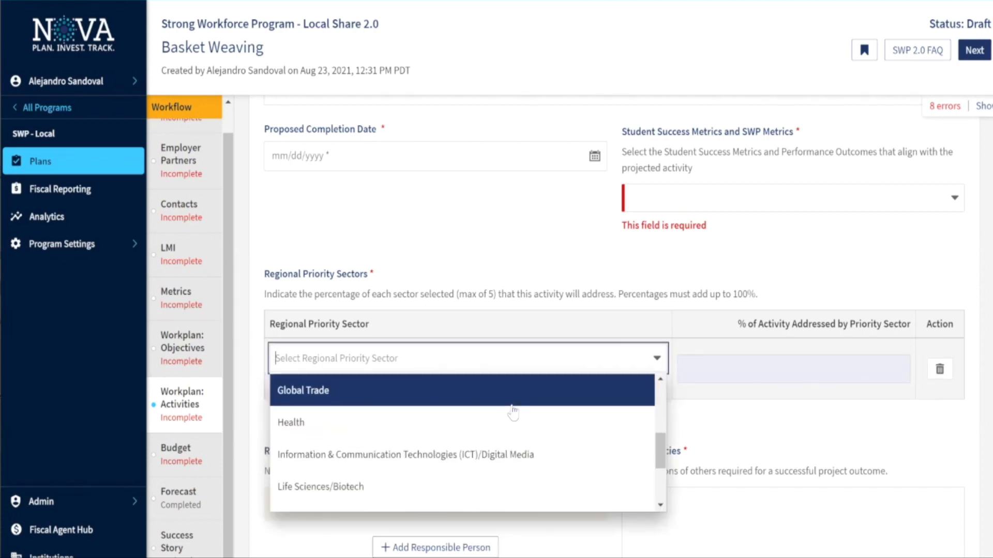
scroll(496, 472, down, 1)
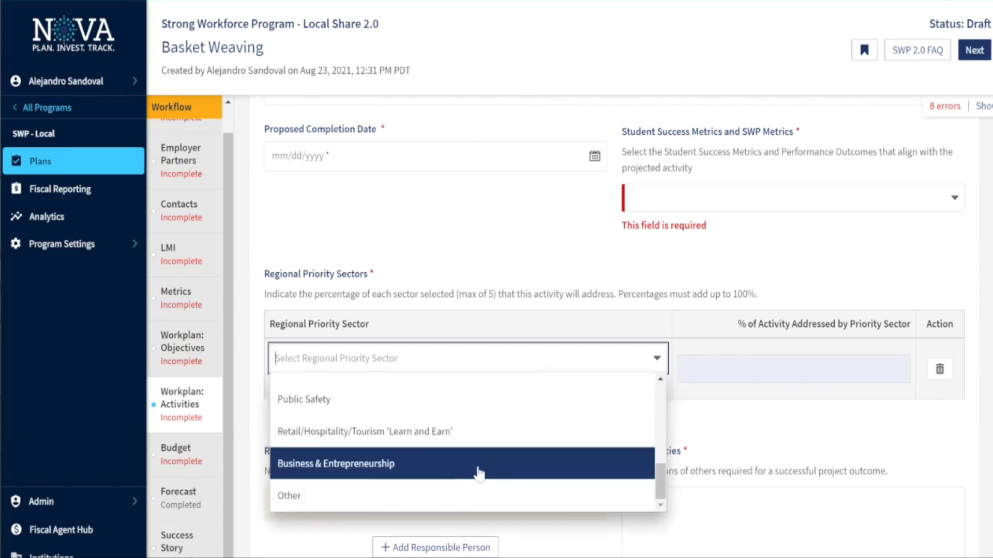
scroll(476, 472, up, 5)
scroll(473, 455, up, 3)
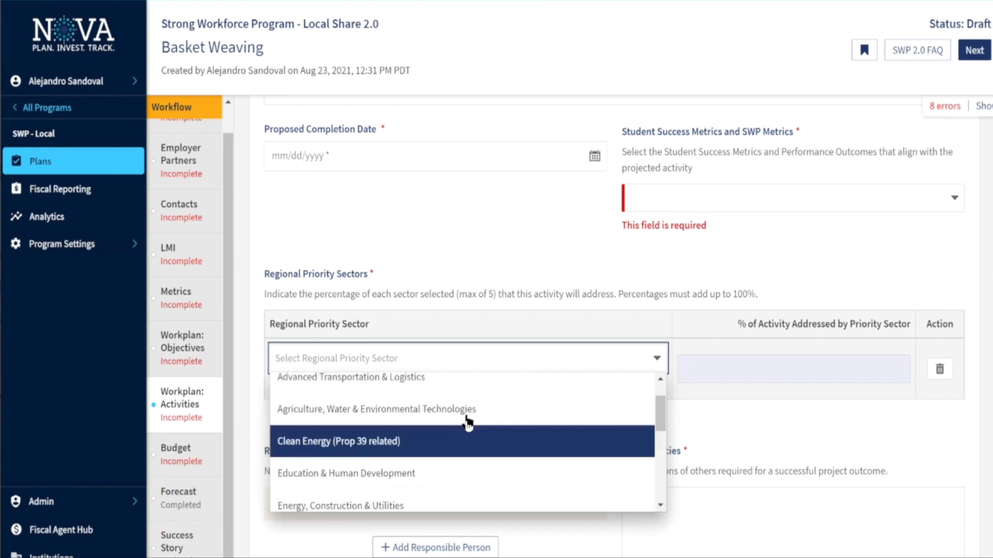
scroll(470, 409, up, 2)
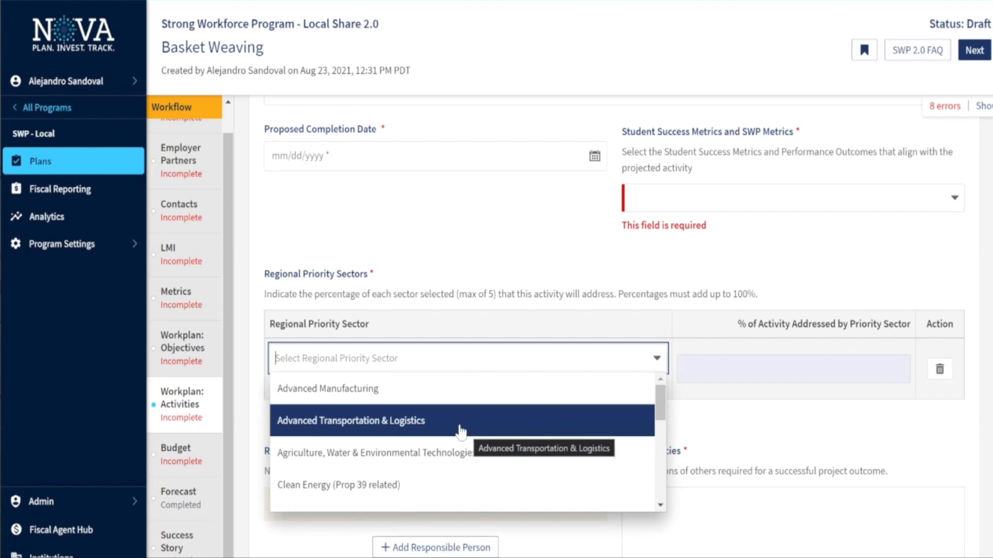
click(331, 388)
click(762, 385)
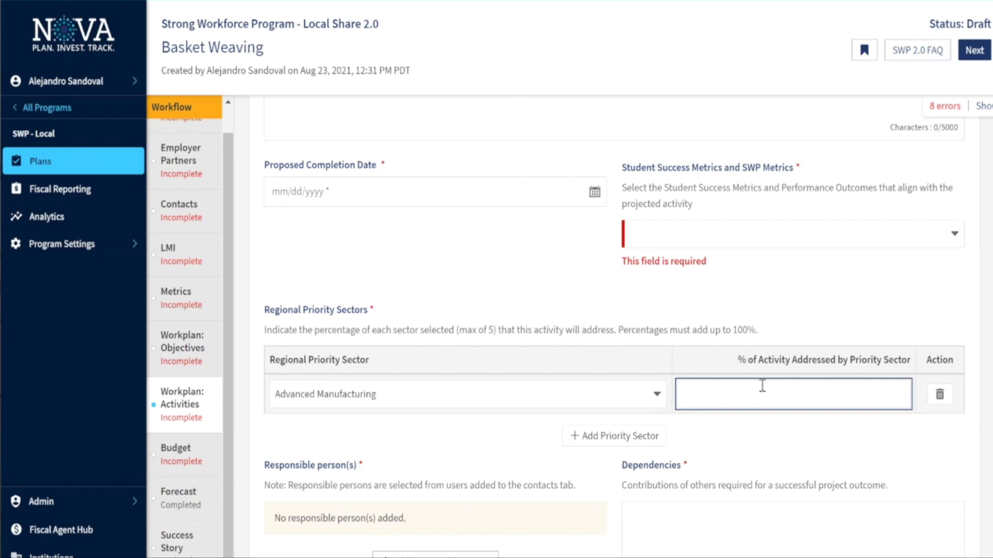
text(20)
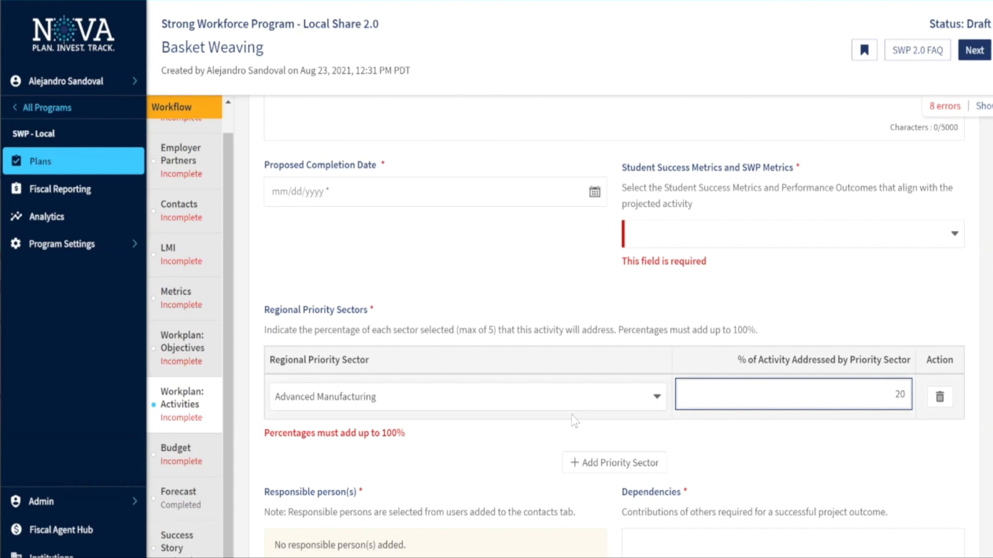
Add Agriculture, Water & Environmental Technologies as a second sector at 80%, totalling 100%
click(582, 461)
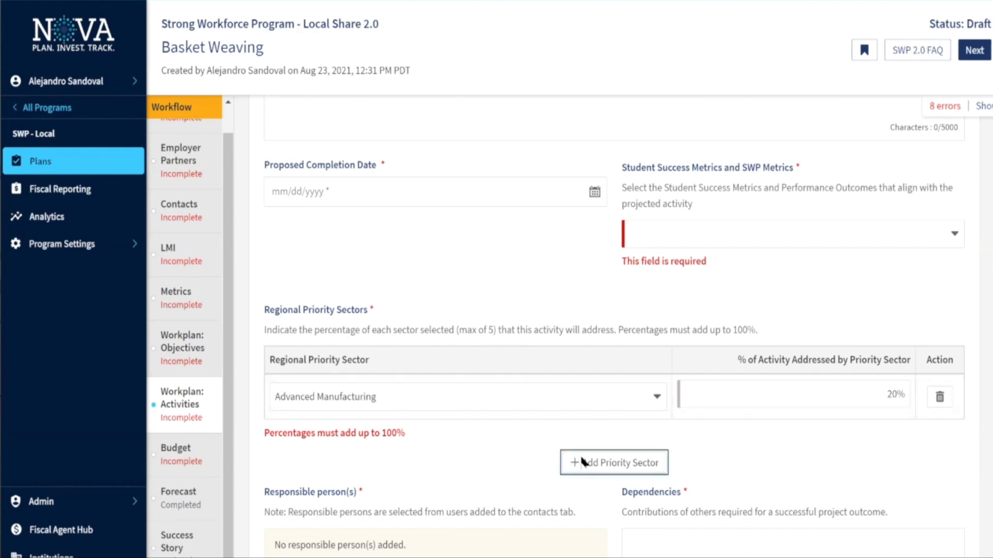
click(475, 447)
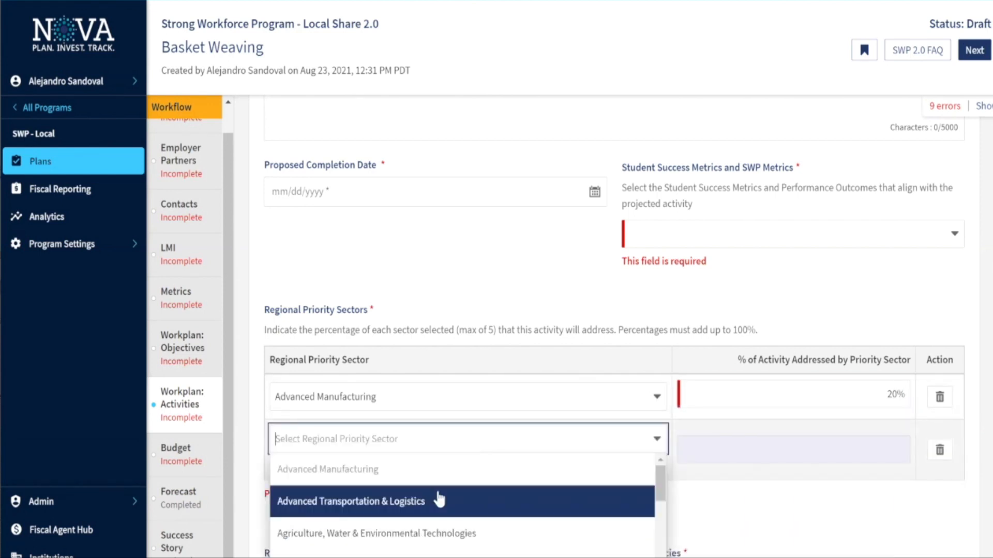
click(411, 532)
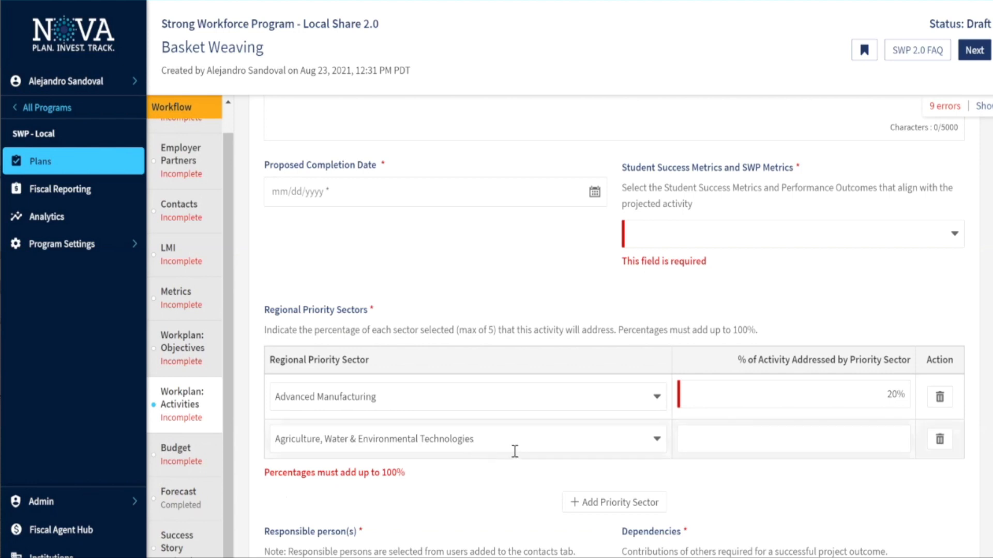
click(711, 444)
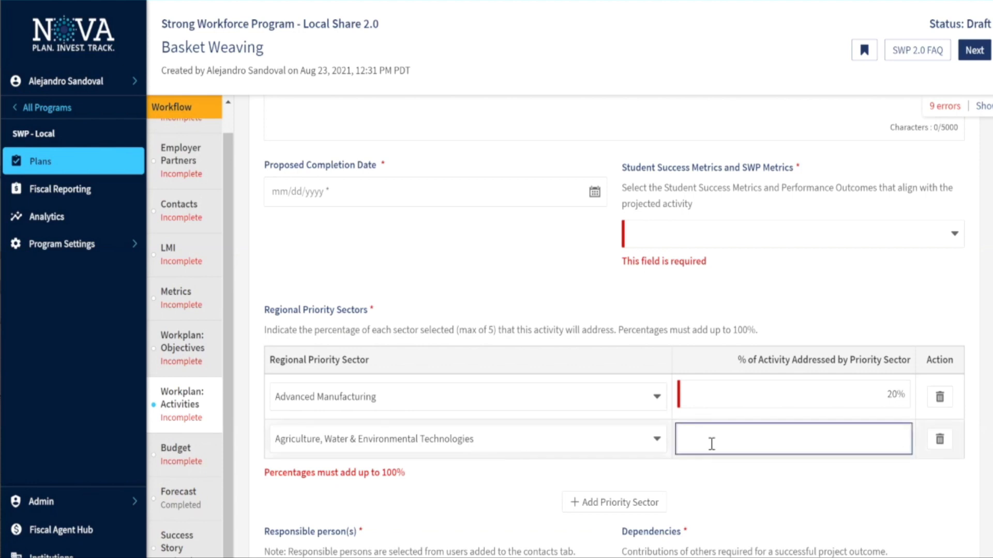
text(80)
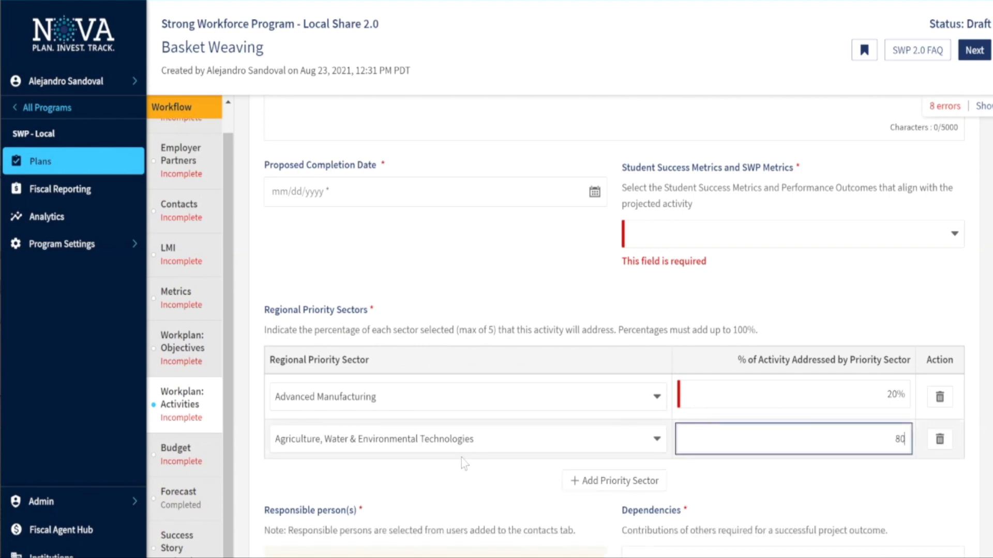
click(462, 459)
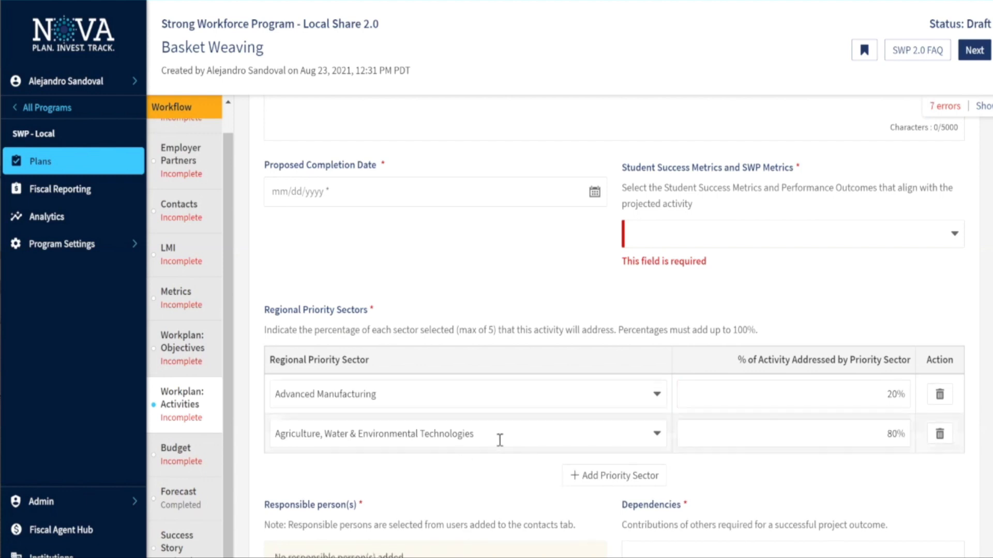
scroll(499, 439, down, 1)
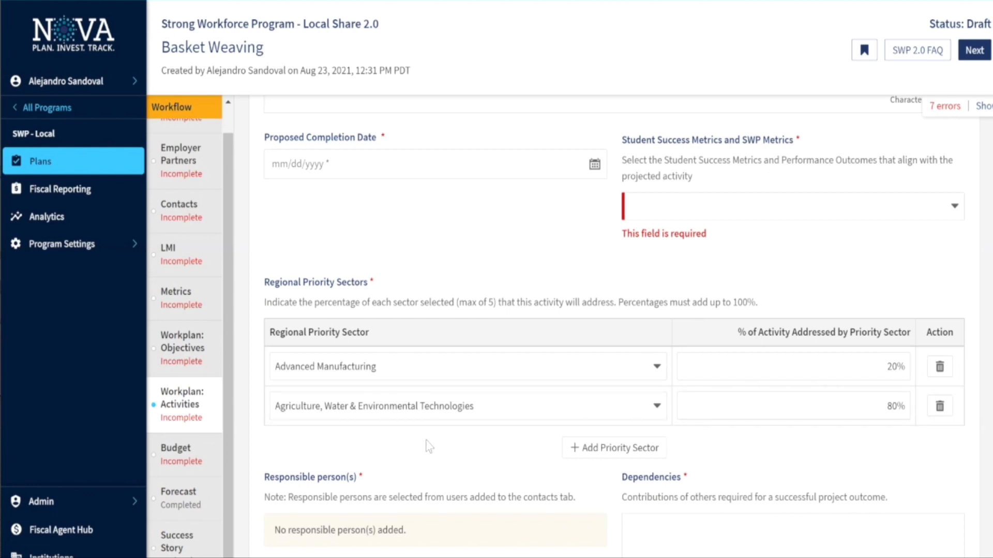
scroll(429, 446, down, 3)
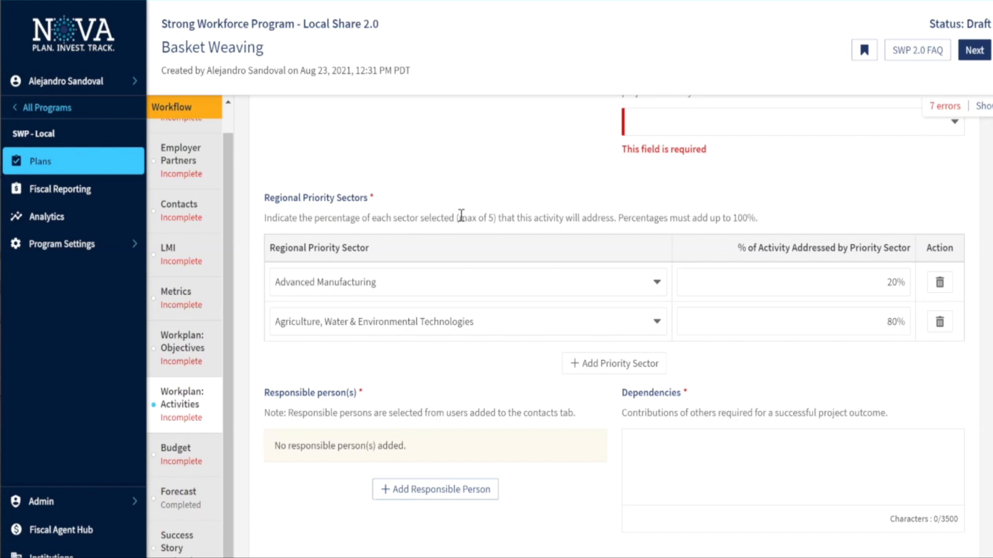
Add a third Regional Priority Sector row to the activity and open its sector dropdown list
click(601, 364)
click(652, 359)
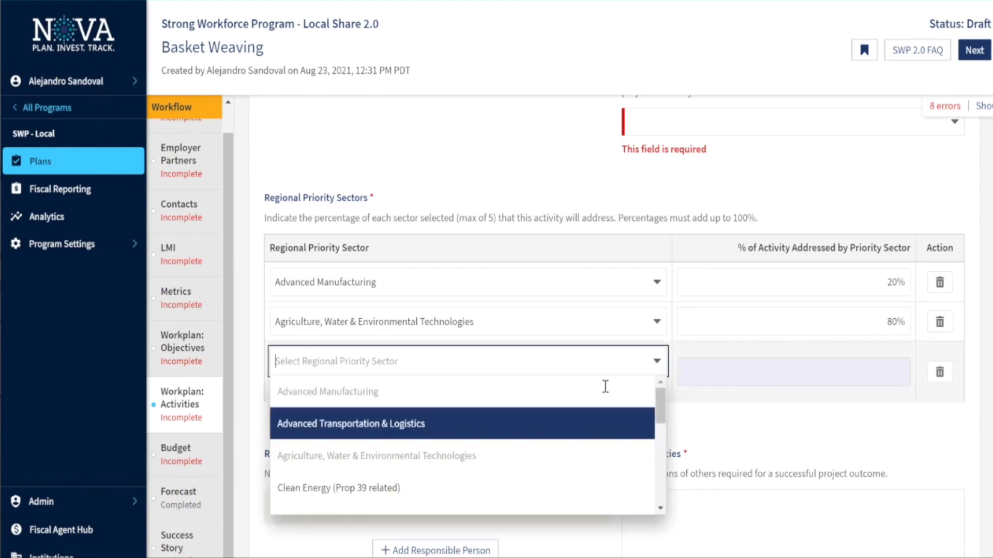
scroll(527, 420, down, 5)
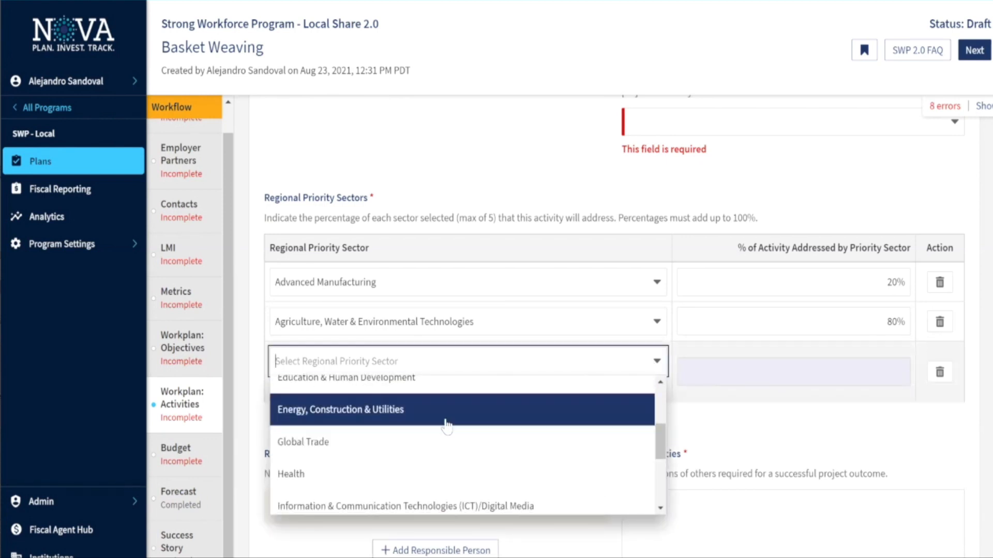
scroll(395, 475, down, 3)
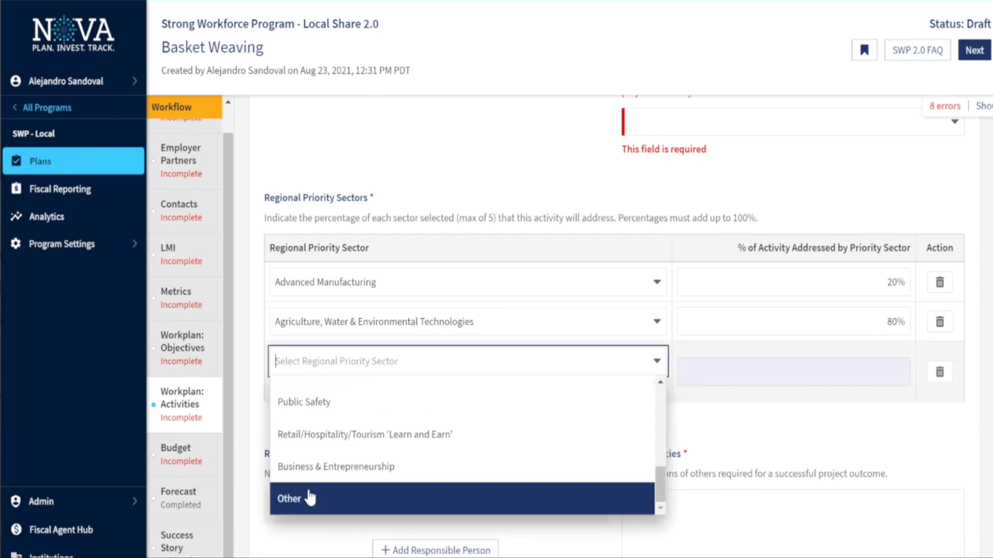
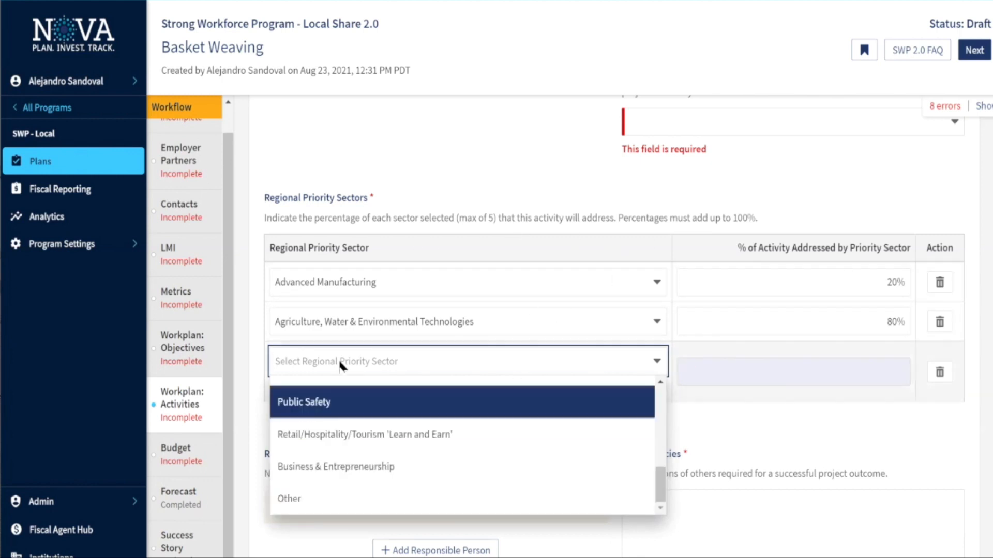
Leave the third regional priority sector row empty and go to the plan's Budget step
click(735, 468)
scroll(413, 447, down, 2)
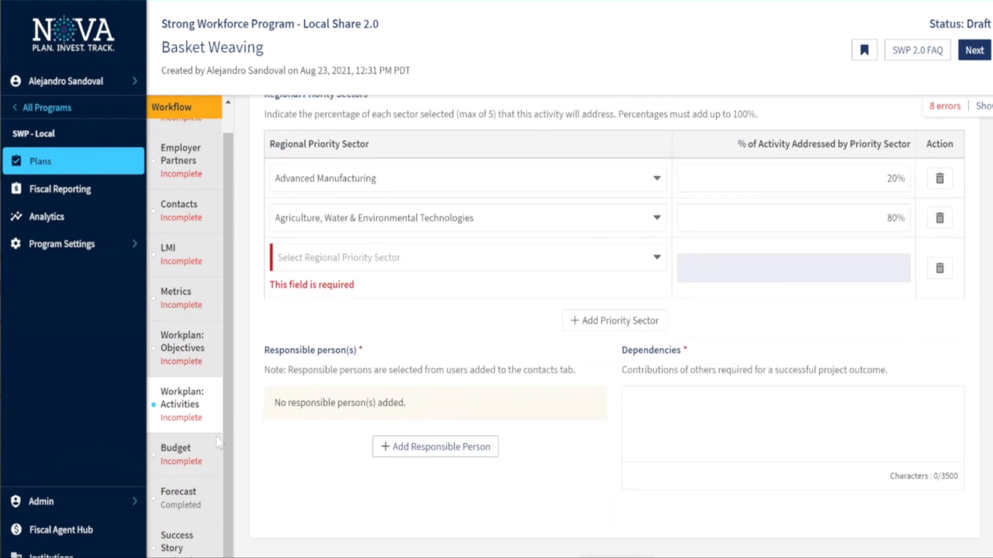
click(173, 454)
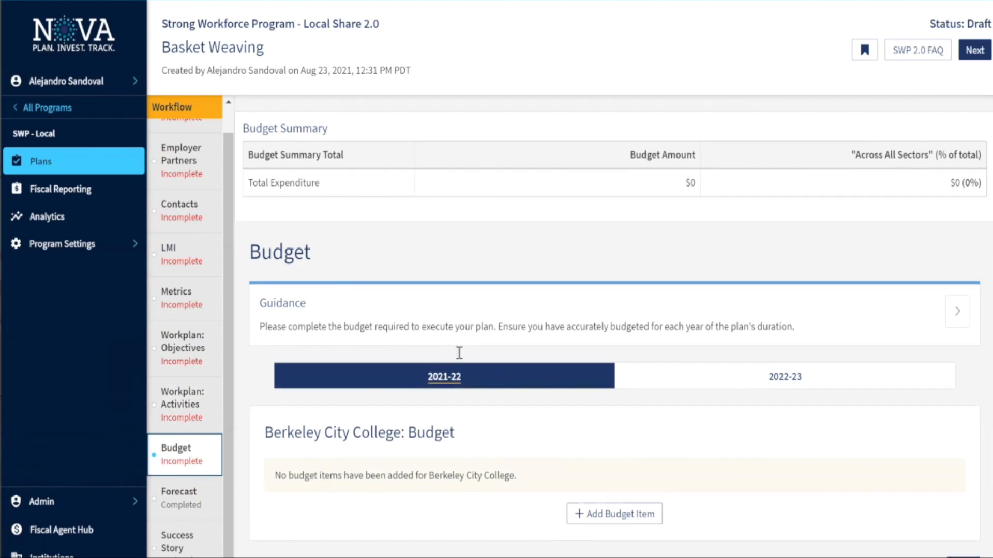
scroll(538, 393, down, 2)
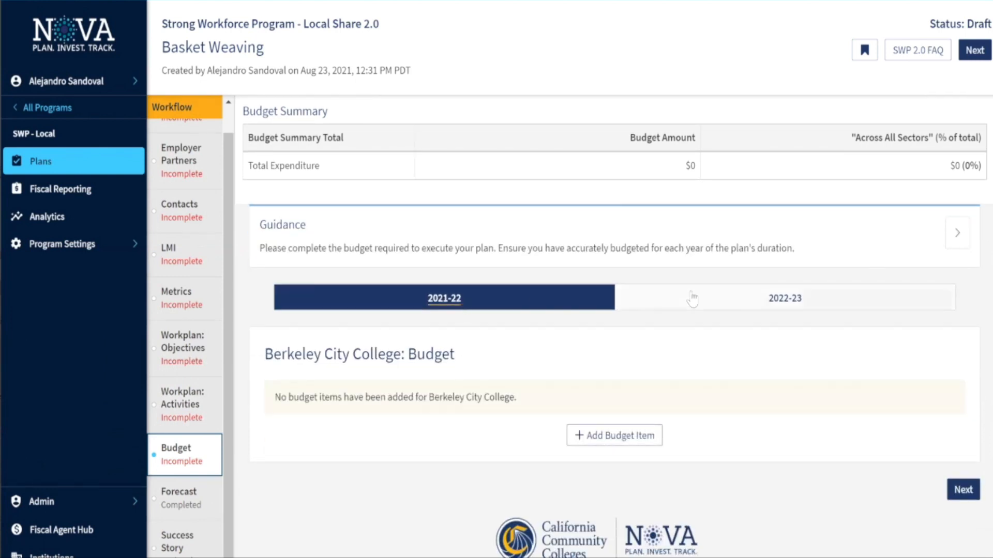
scroll(492, 321, up, 1)
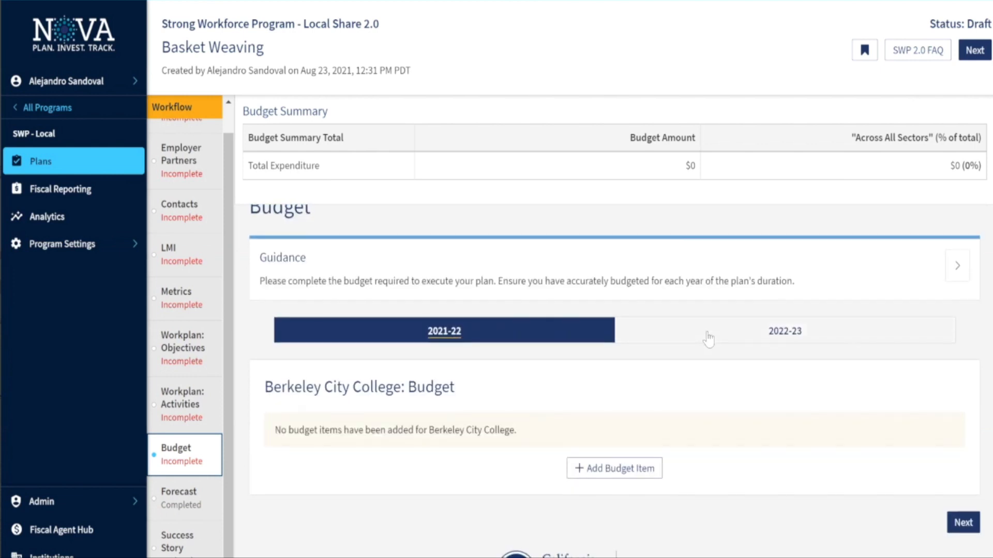
scroll(652, 398, down, 1)
click(599, 460)
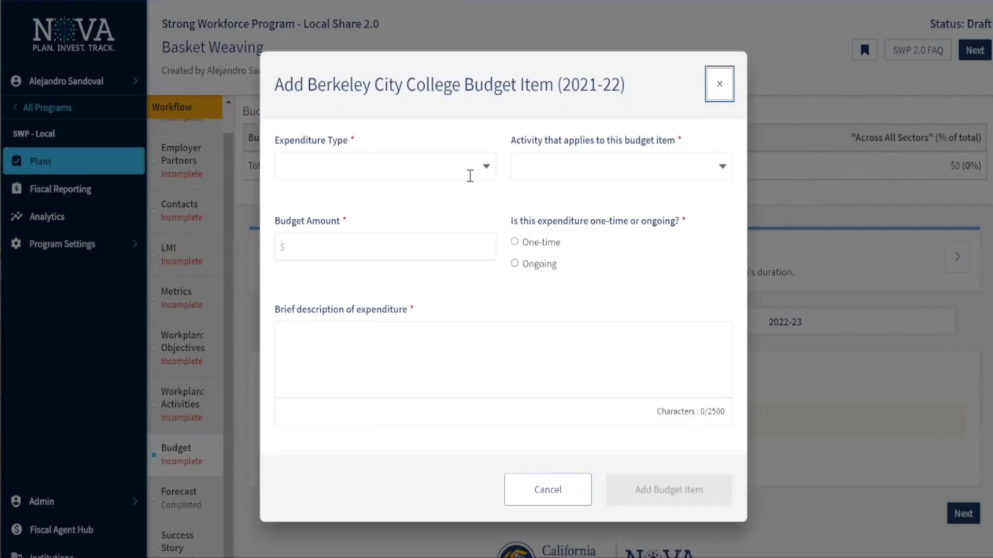
click(468, 176)
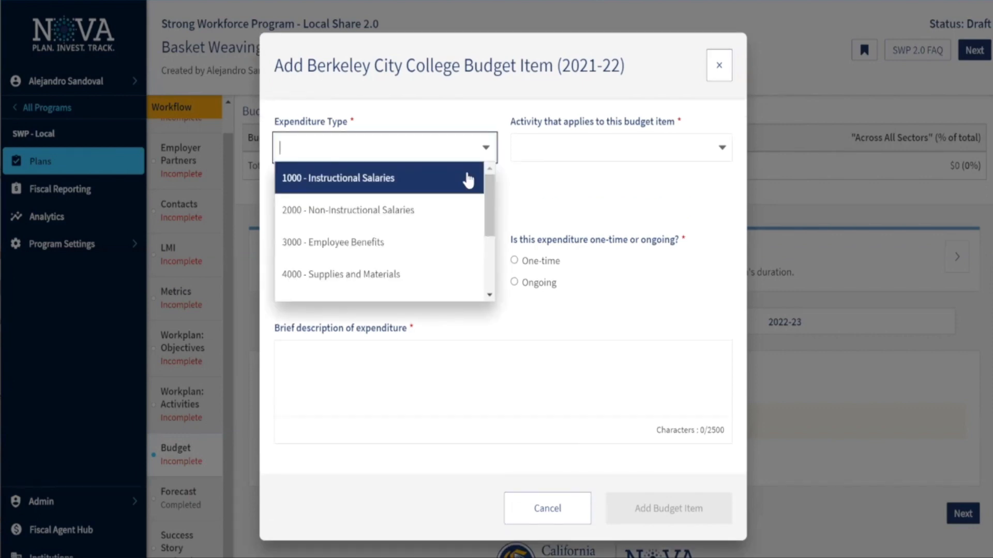
click(485, 209)
click(481, 169)
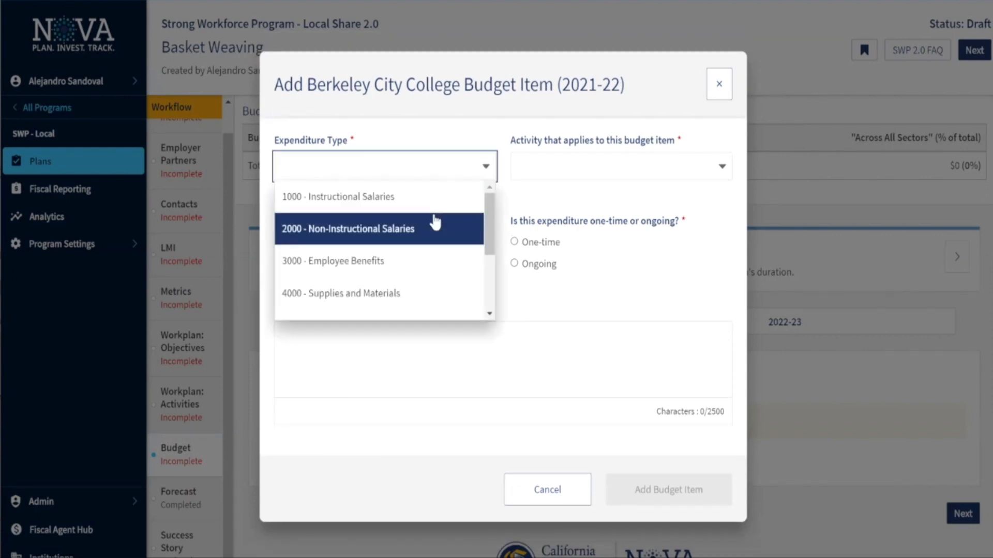
click(405, 199)
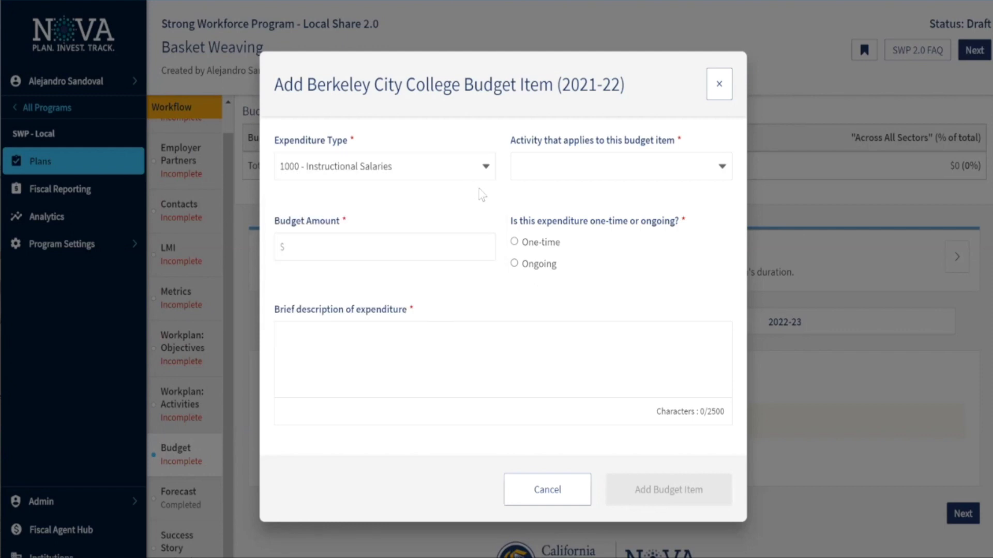
click(560, 171)
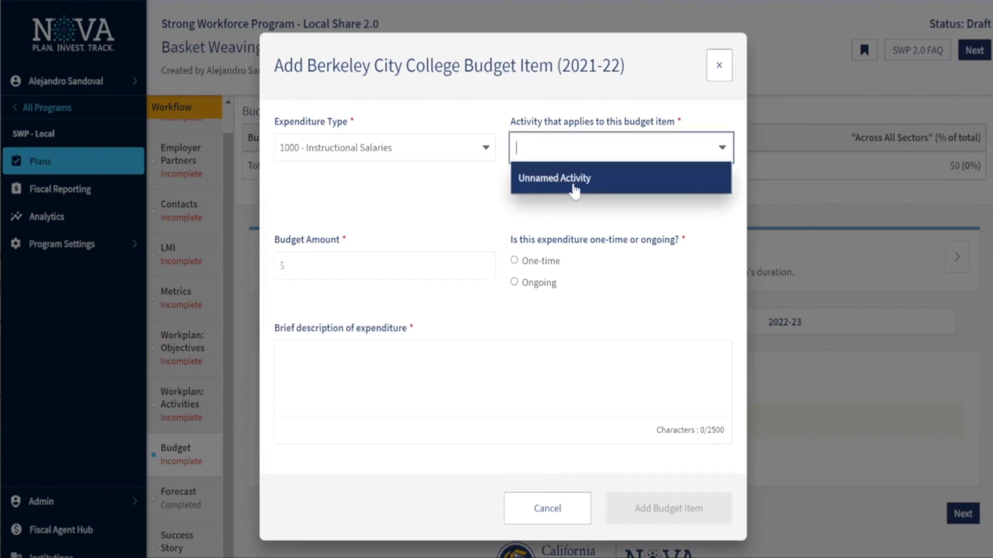
click(481, 196)
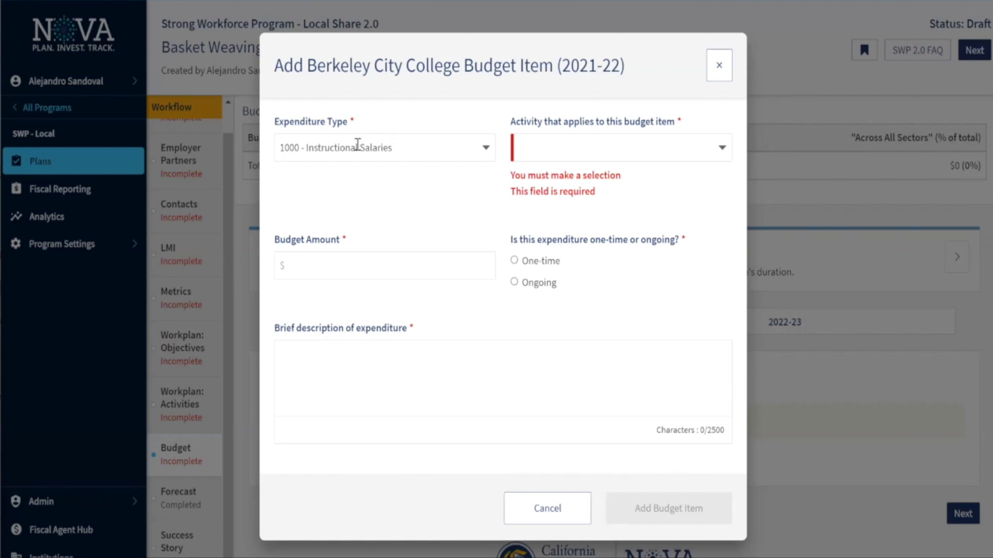
click(354, 272)
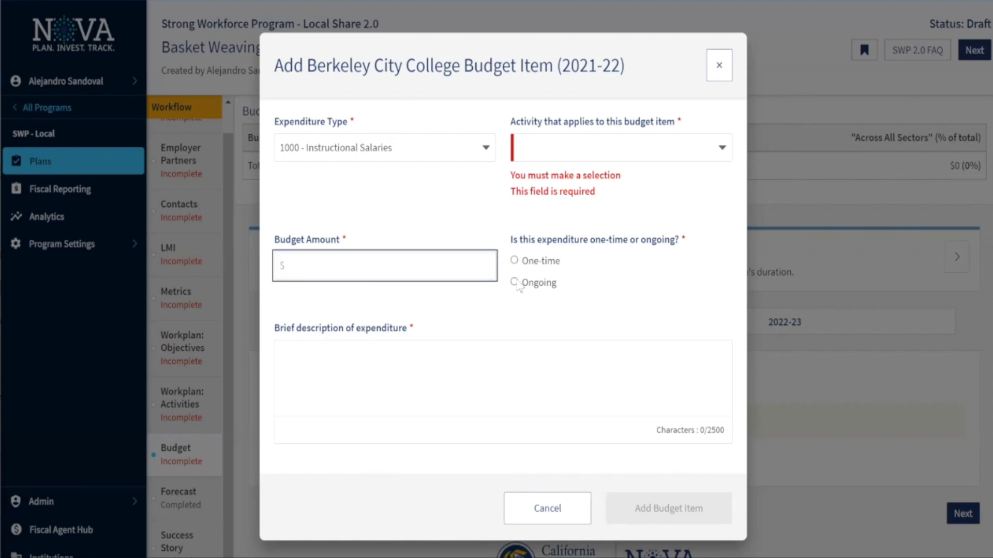
click(420, 346)
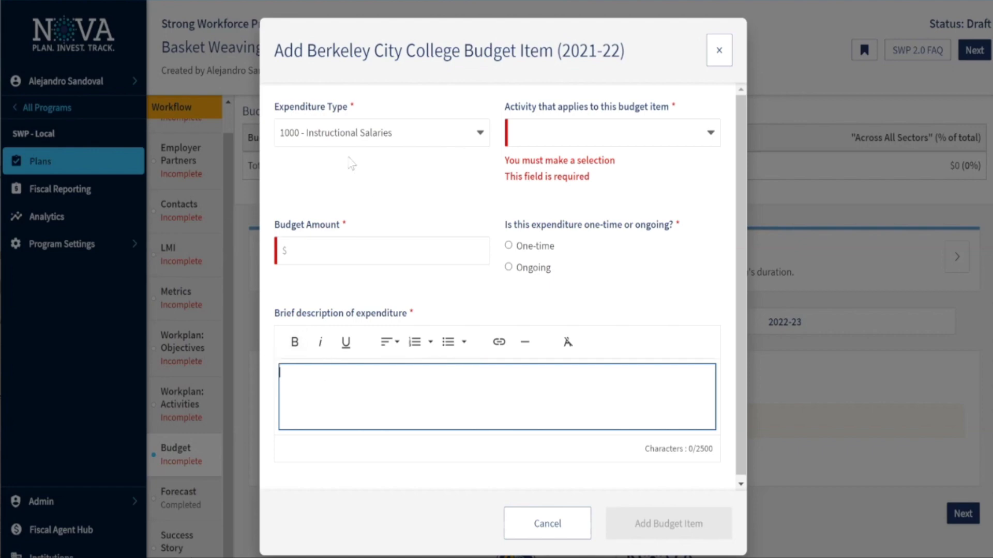
click(540, 522)
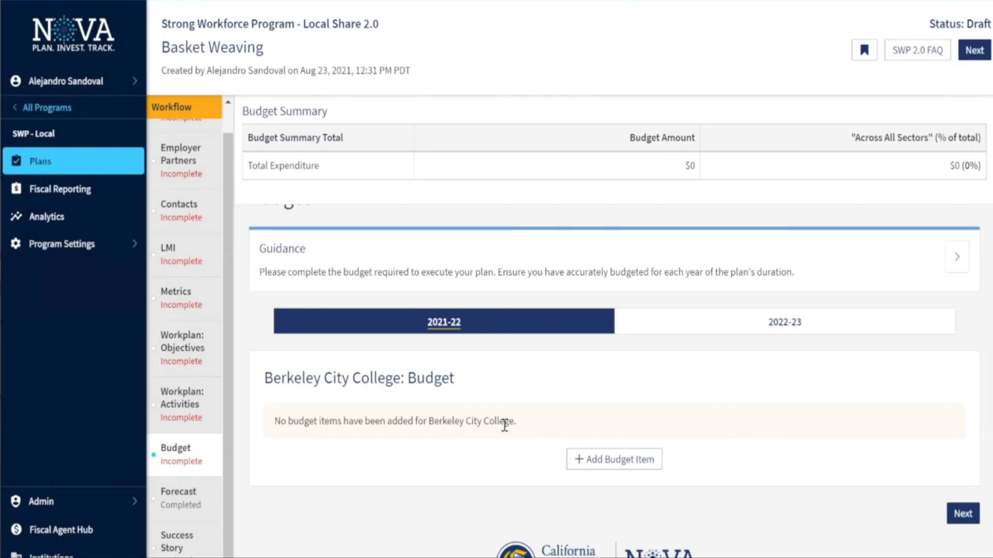
View the 2022-23 budget year, then move on to the Forecast step
scroll(587, 348, down, 1)
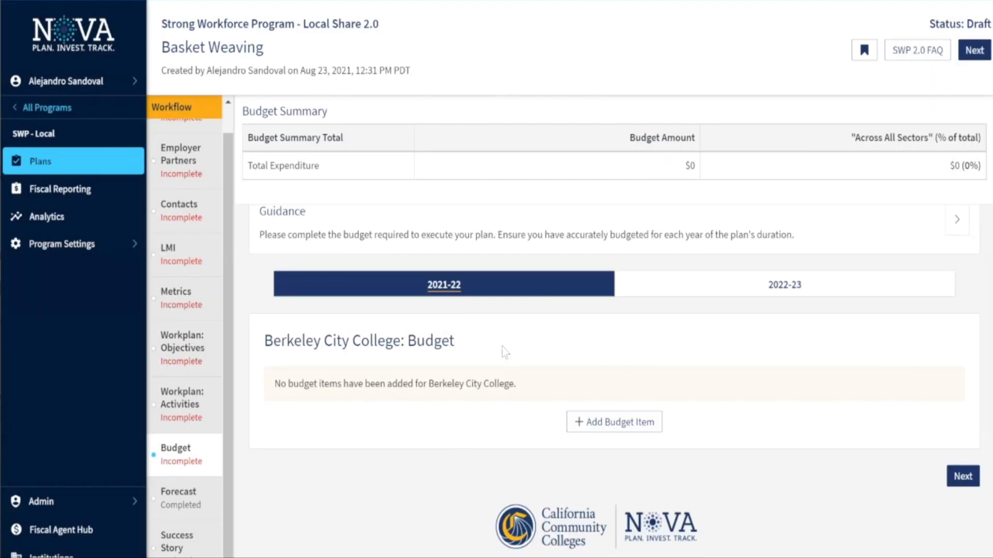
click(689, 286)
scroll(419, 335, down, 1)
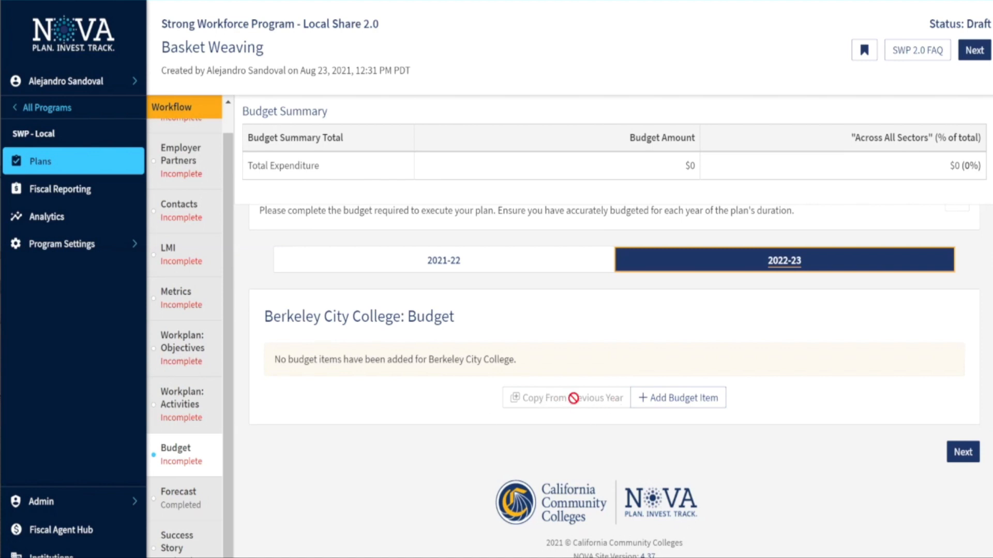
click(178, 500)
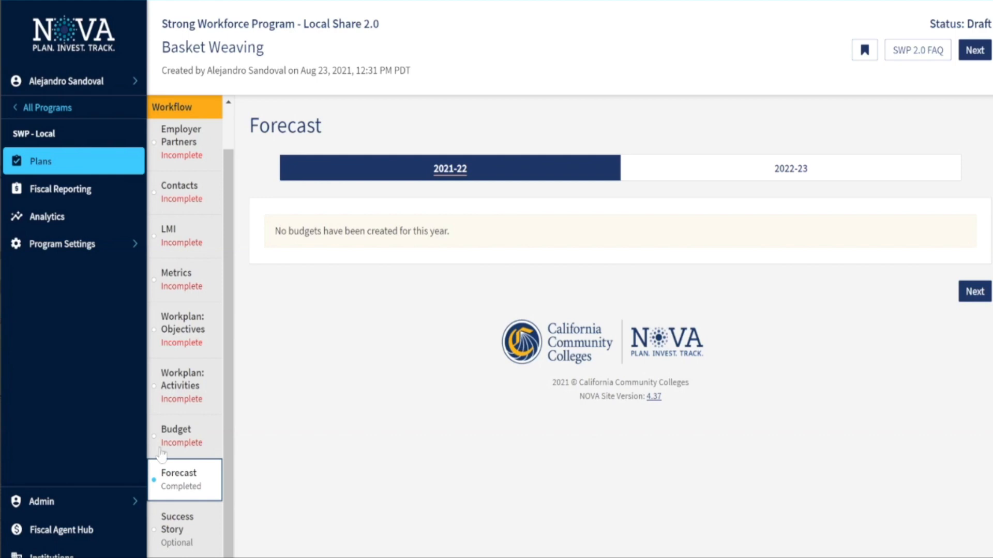
Open Success Story and scroll through its empty Title, Challenge, Success Story and Outcomes fields
click(175, 528)
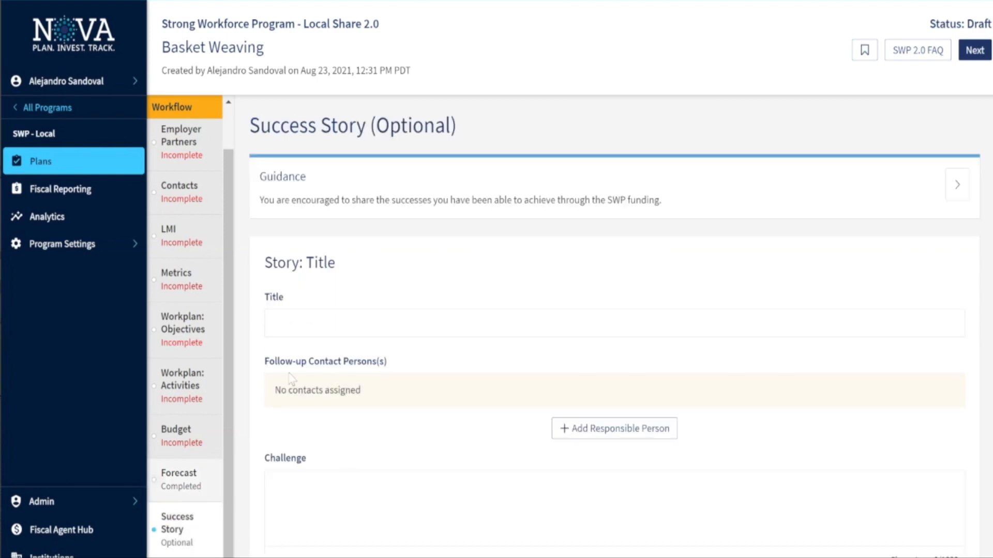
scroll(291, 380, down, 1)
scroll(290, 380, up, 1)
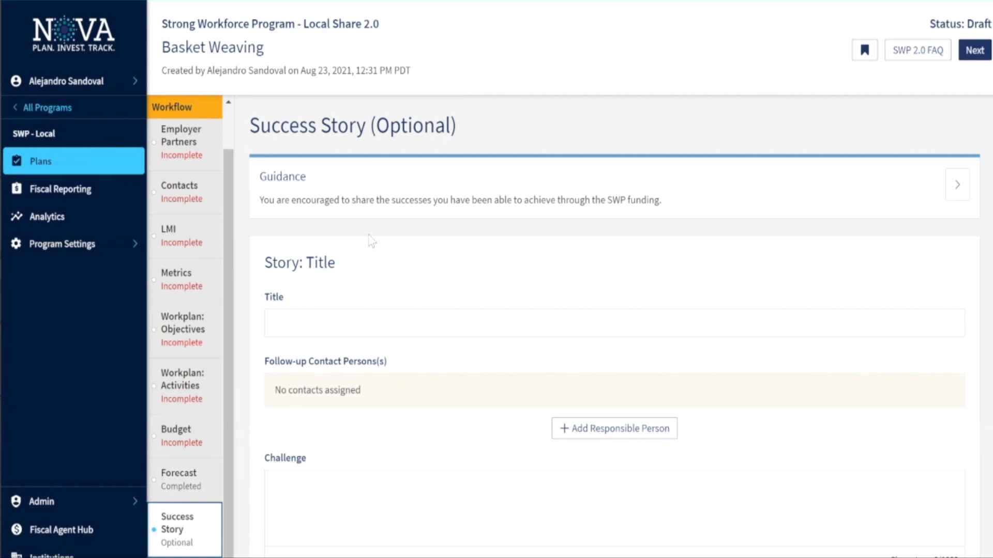
scroll(371, 240, down, 6)
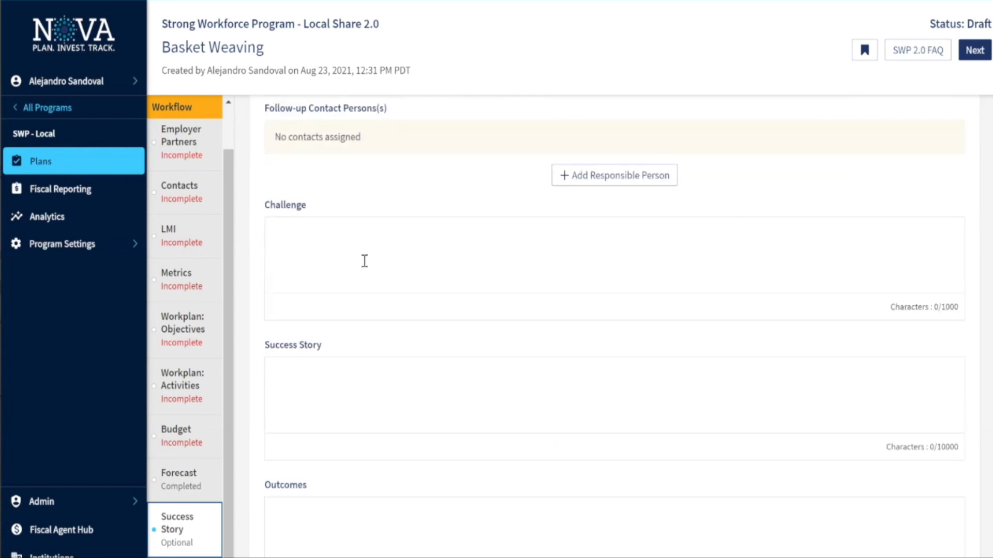
scroll(359, 257, down, 2)
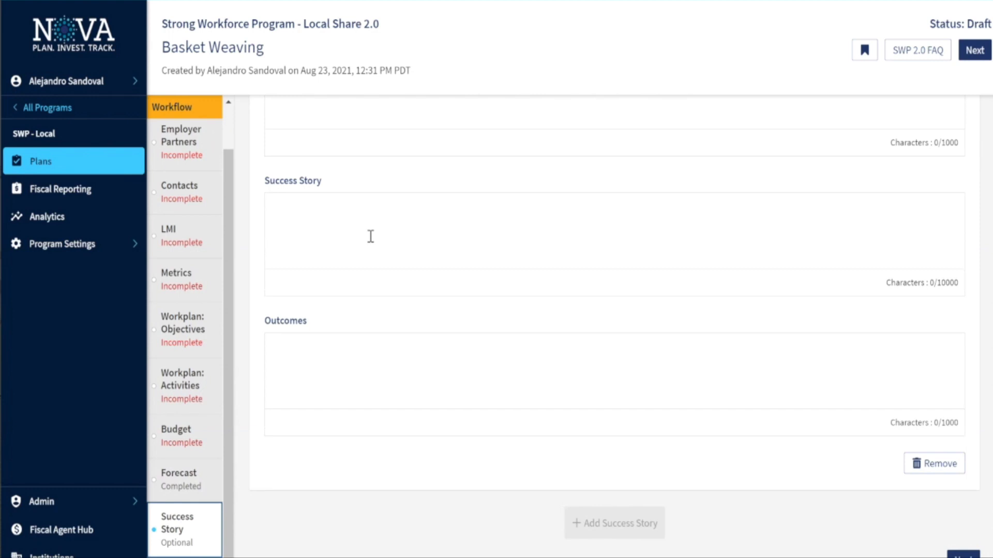
scroll(290, 336, up, 5)
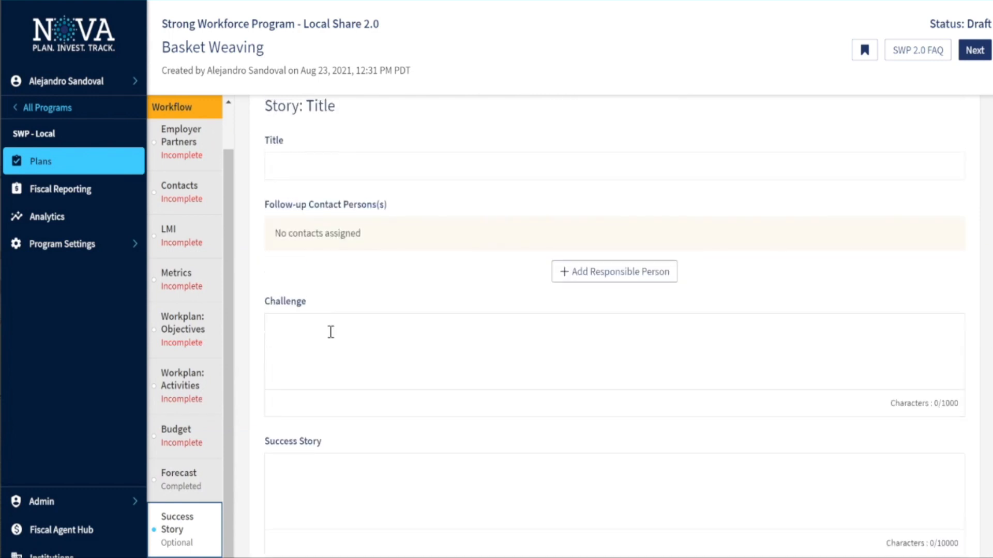
scroll(331, 332, up, 1)
scroll(365, 265, up, 1)
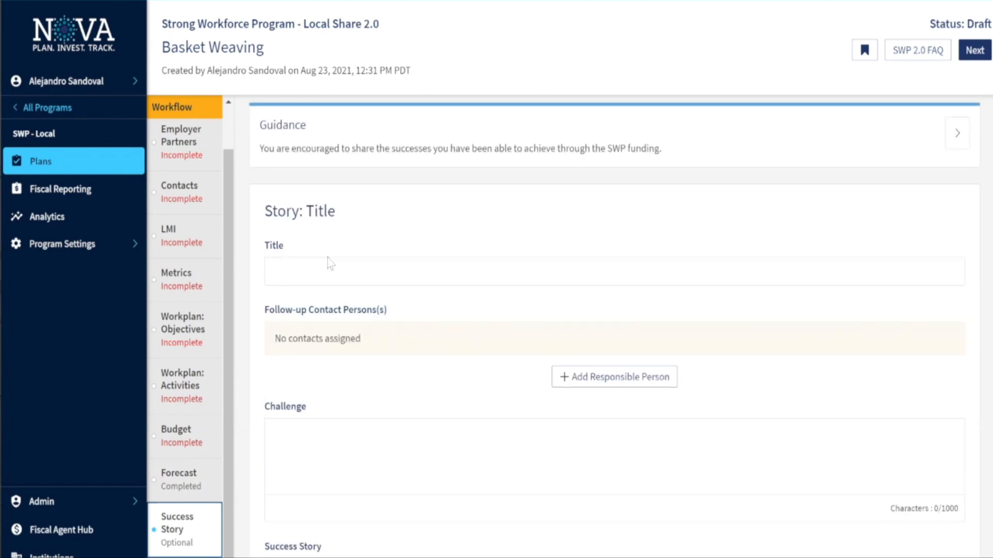
scroll(337, 420, down, 4)
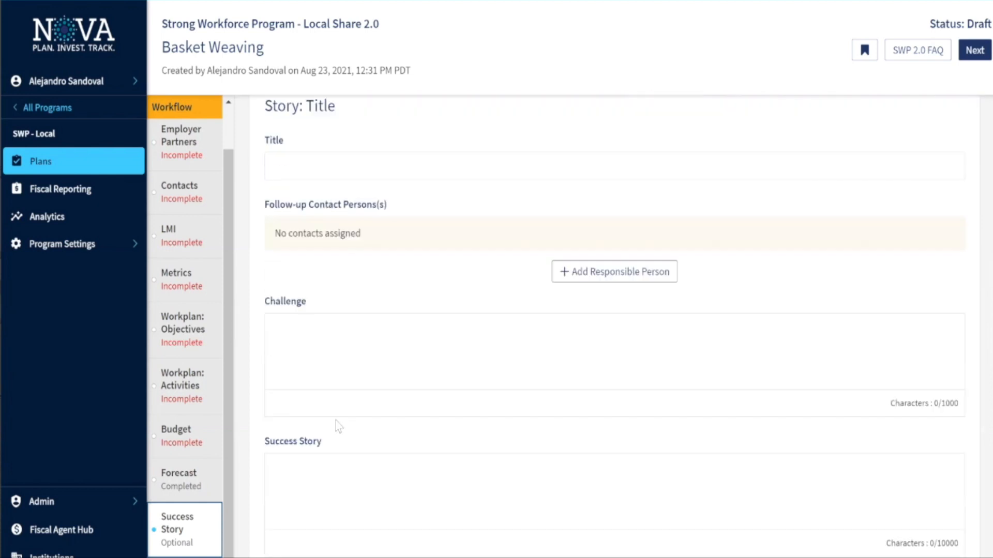
scroll(337, 426, up, 3)
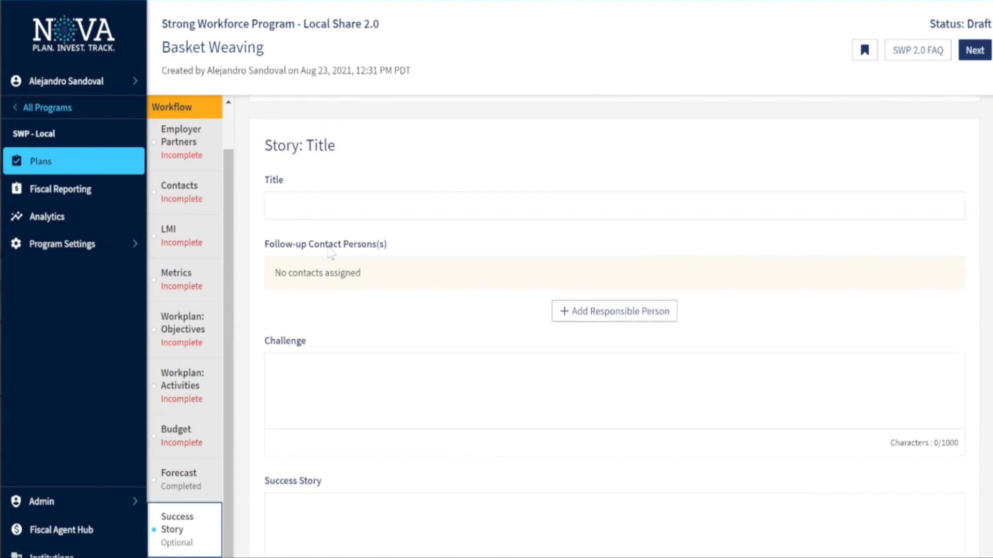
scroll(350, 397, down, 3)
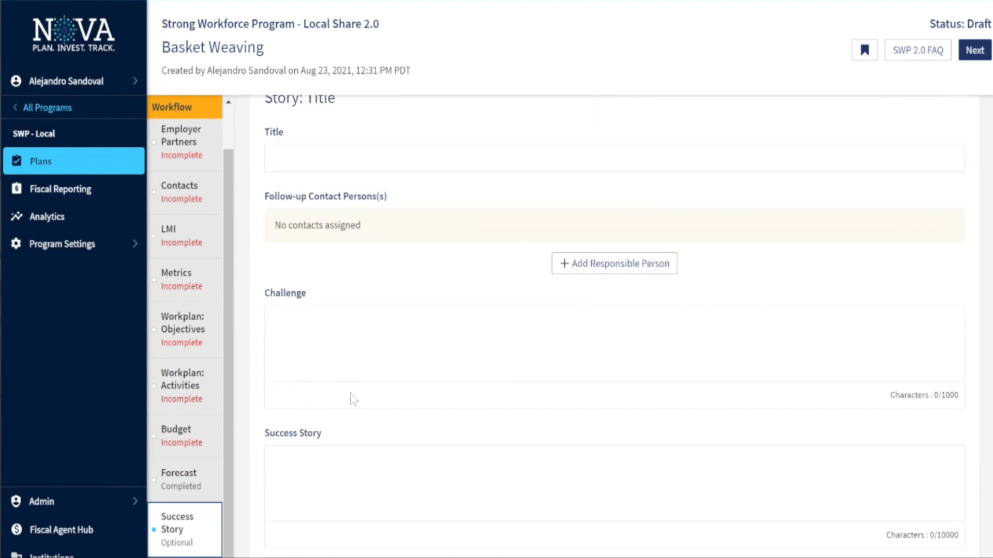
scroll(351, 394, down, 2)
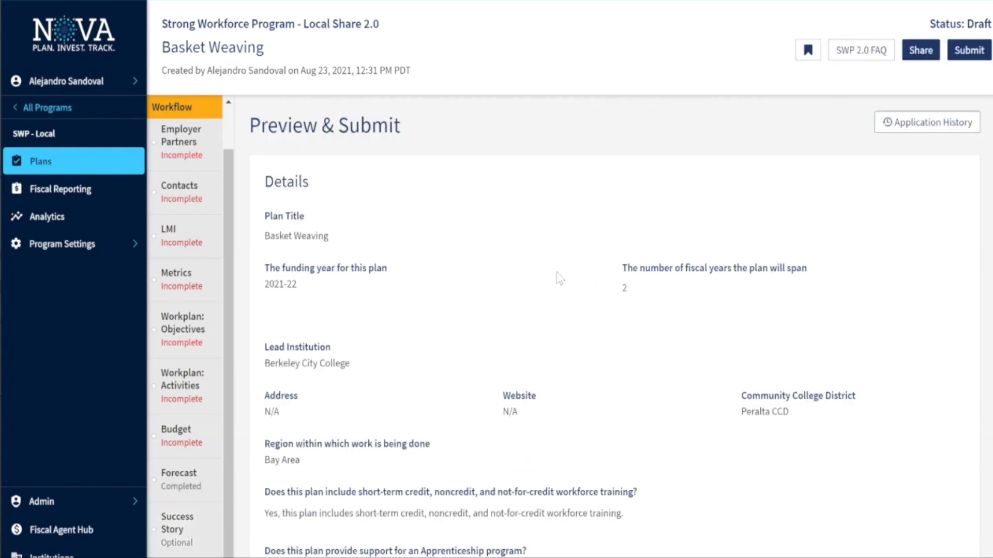
Scroll the Preview & Submit sections down to Budget and back, then bring up Share
scroll(606, 289, down, 10)
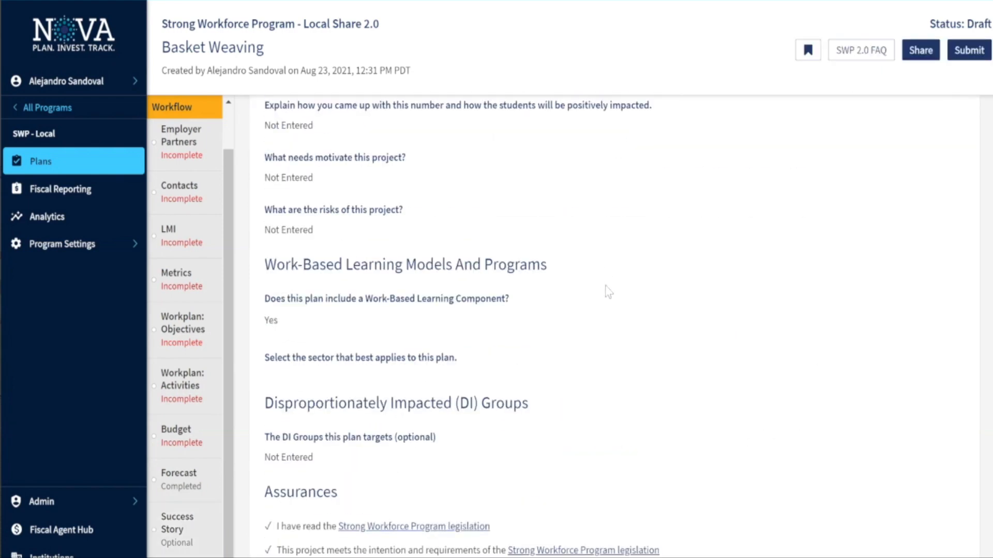
scroll(608, 293, down, 12)
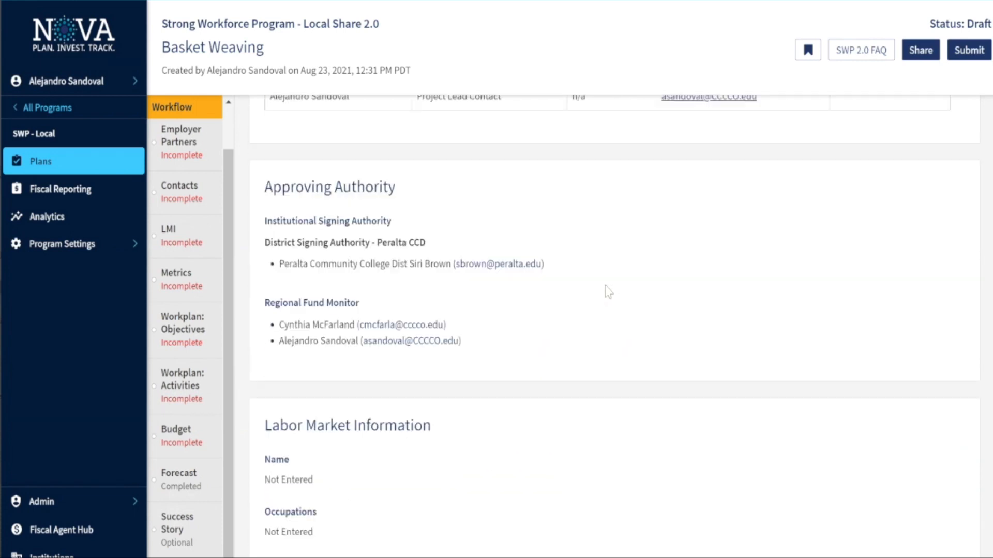
scroll(606, 290, down, 8)
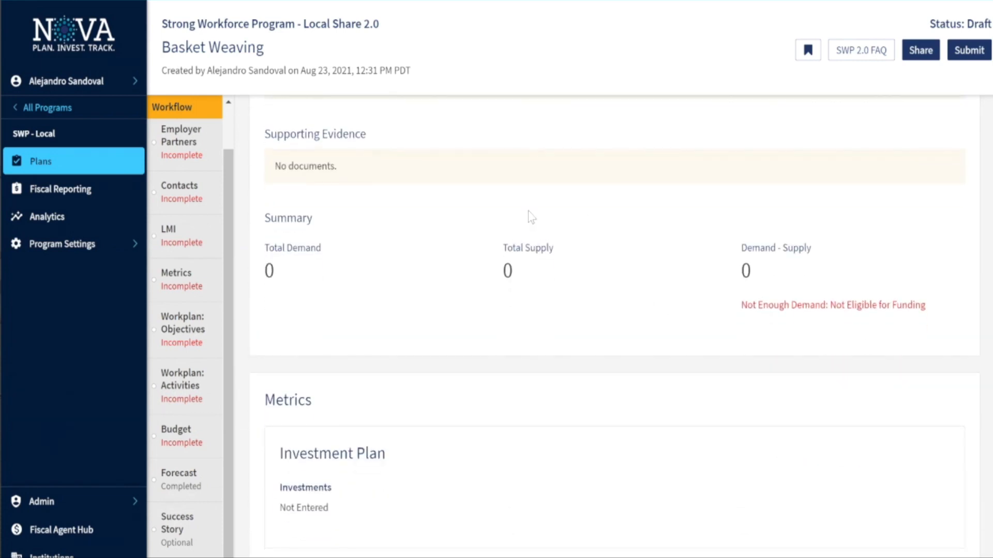
scroll(530, 222, down, 10)
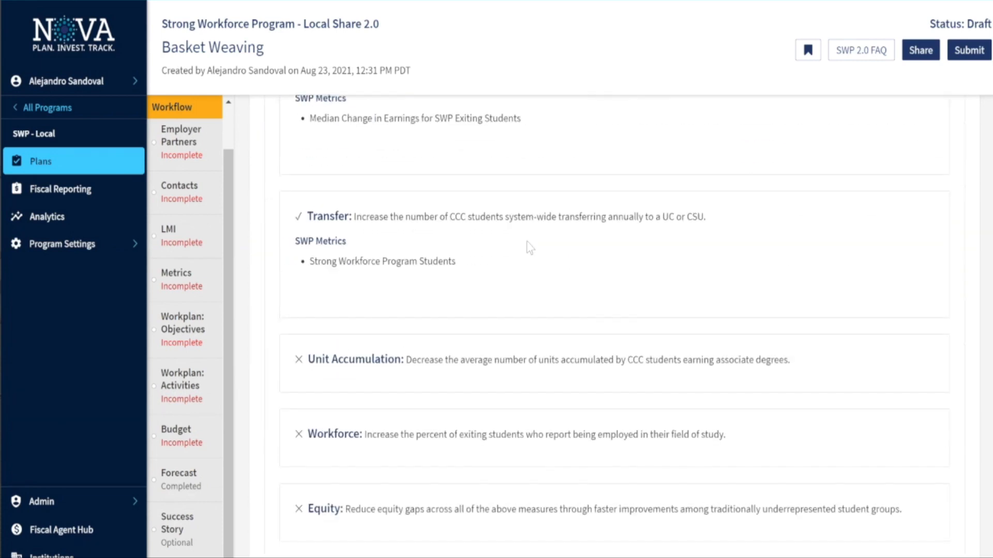
scroll(529, 247, down, 12)
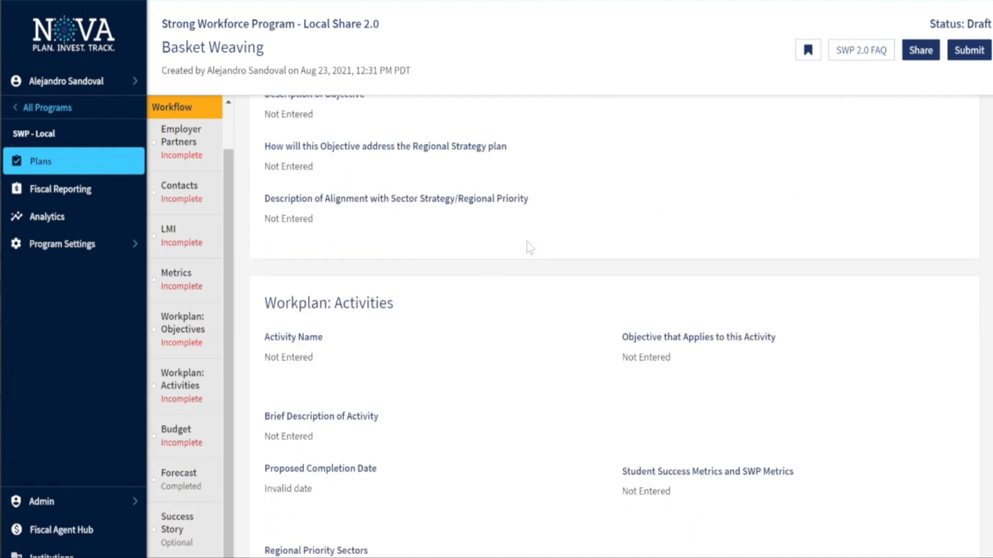
scroll(528, 247, down, 10)
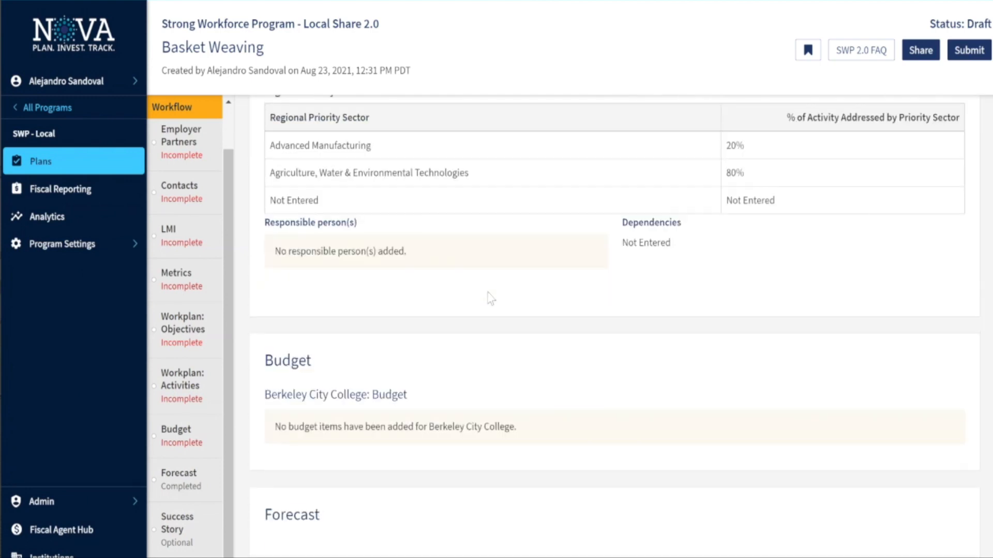
scroll(476, 316, up, 4)
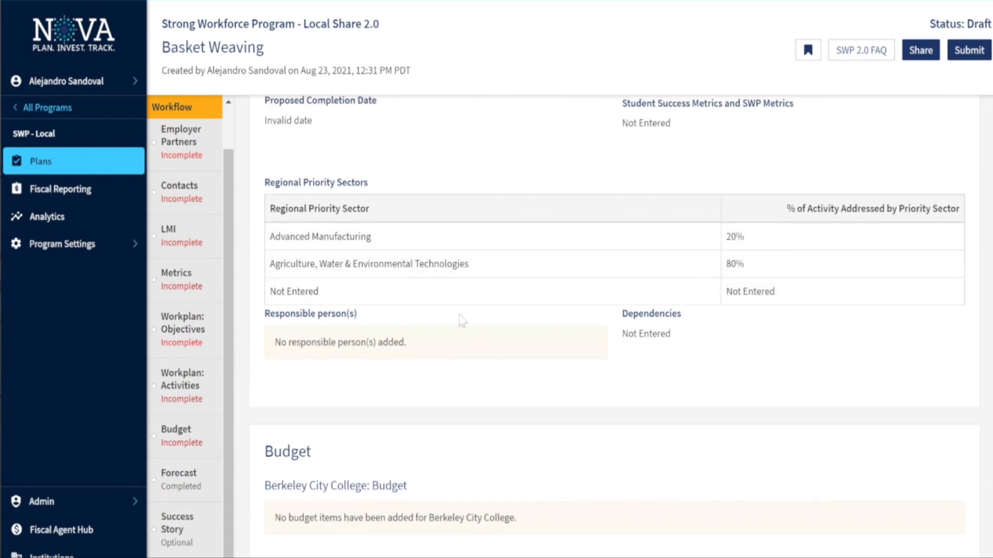
scroll(462, 321, down, 4)
scroll(461, 321, up, 4)
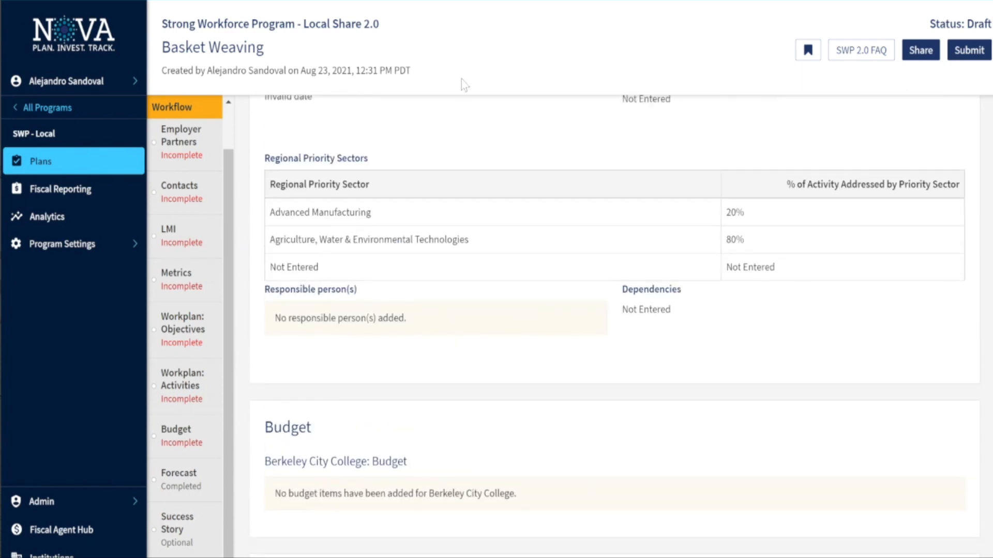
scroll(491, 290, up, 6)
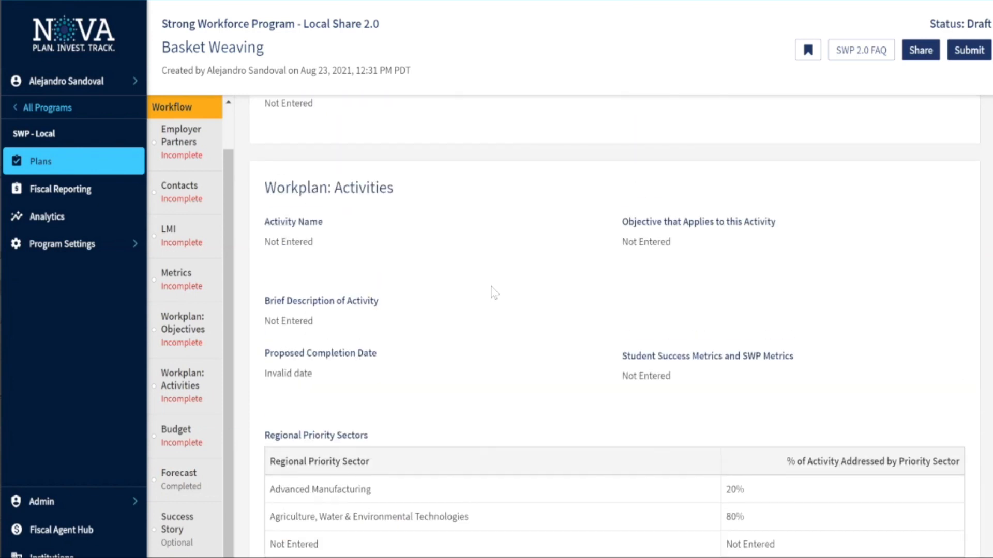
scroll(492, 291, up, 5)
click(913, 58)
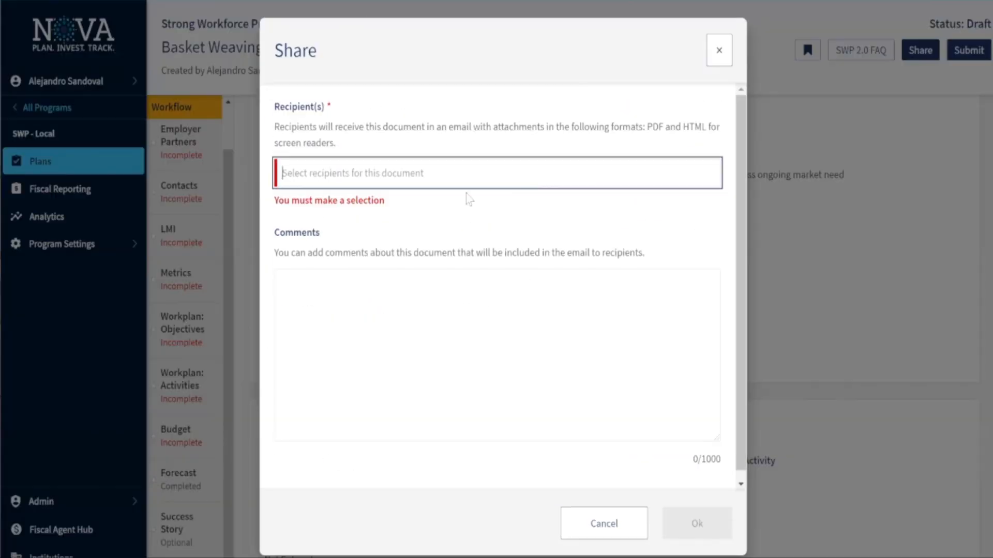
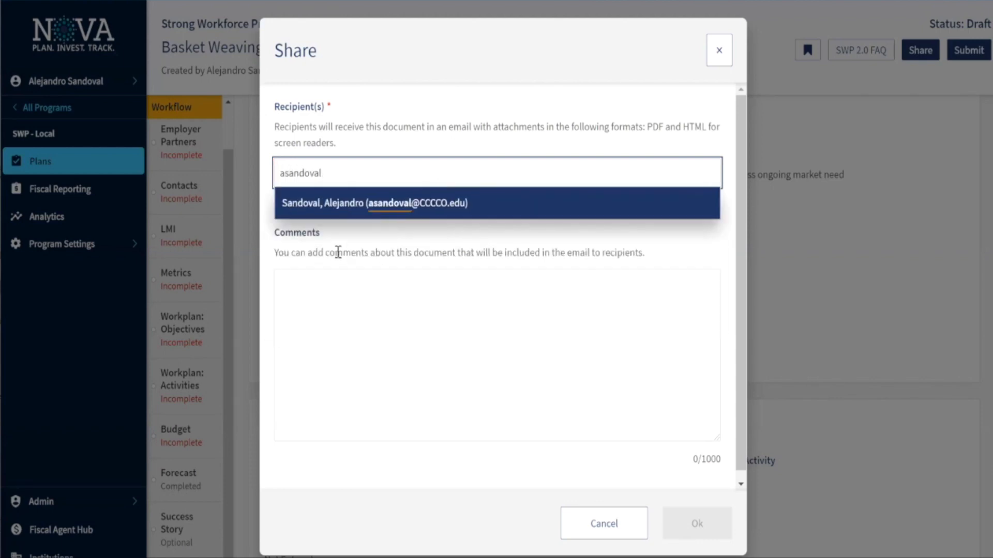
Send the plan to the searched recipient with comment 'Please review this plan that I entered!'
click(381, 203)
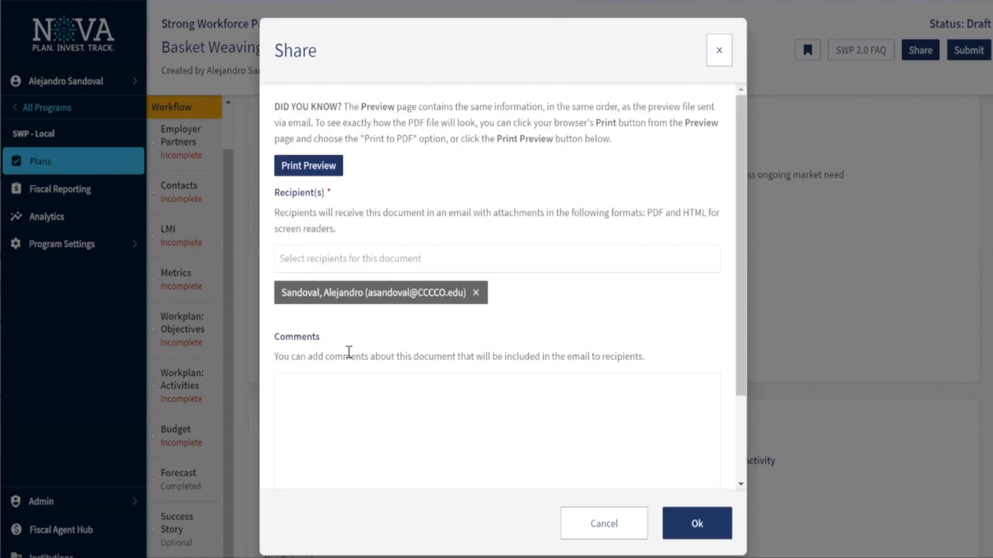
click(357, 398)
text(please)
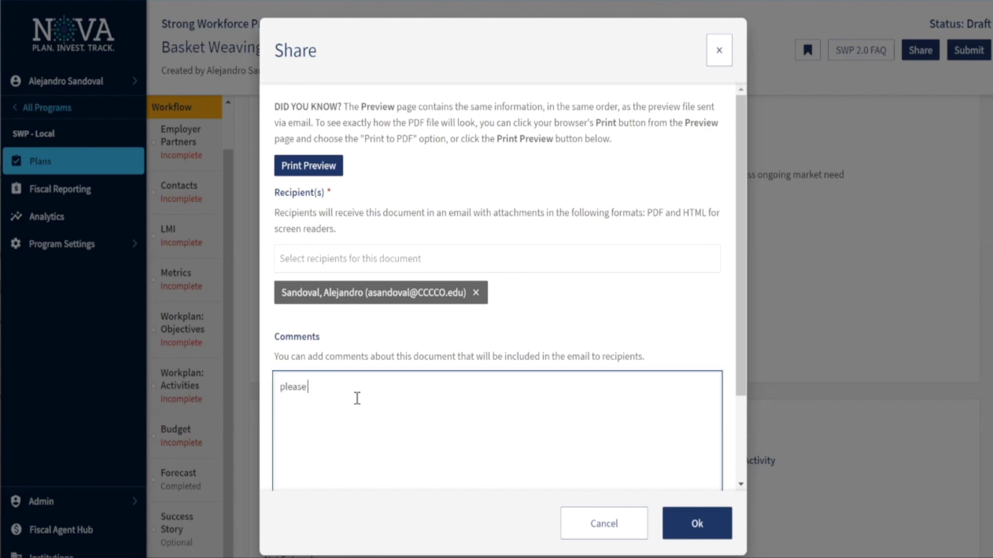
key(BackSpace)
key(BackSpace)
key(BackSpace)
key(BackSpace)
key(BackSpace)
key(BackSpace)
text(Please review this)
text( plan)
text( tha t we)
key(BackSpace)
key(BackSpace)
key(BackSpace)
key(BackSpace)
key(BackSpace)
text(t I entered)
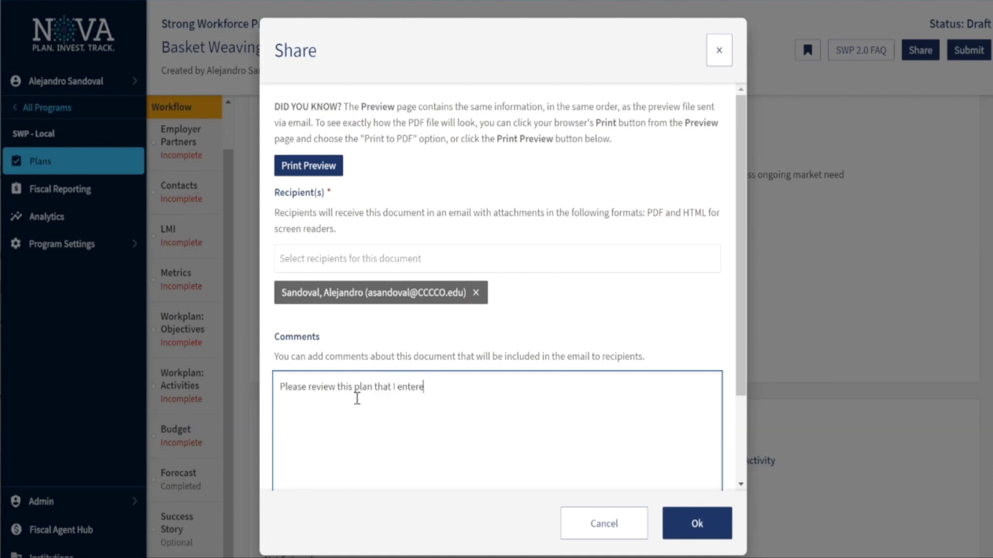
text(!)
click(697, 523)
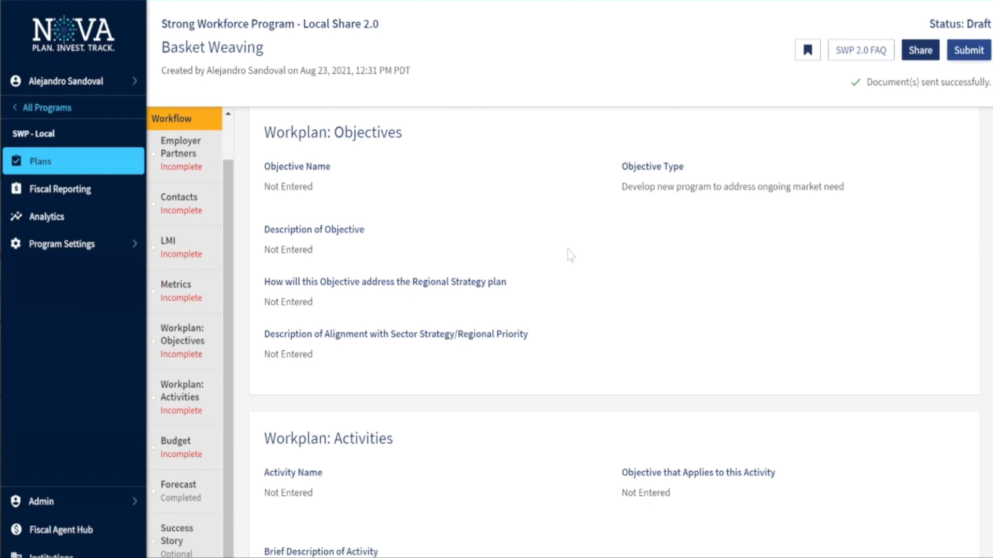
scroll(370, 382, down, 5)
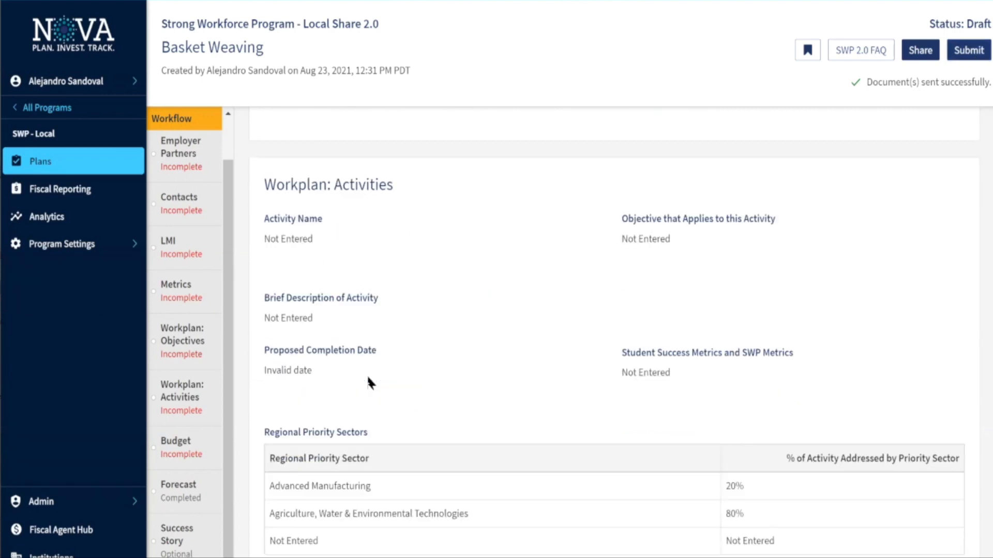